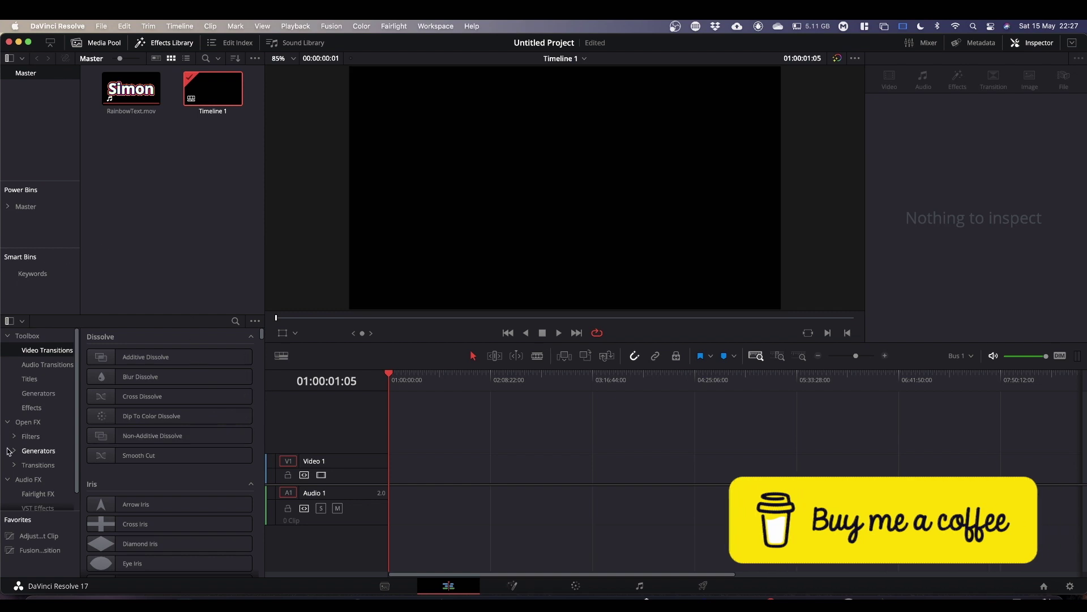
Place a Fusion Composition clip at the timeline start and open it on the Fusion page.
drag(40, 550, 392, 476)
drag(616, 472, 466, 473)
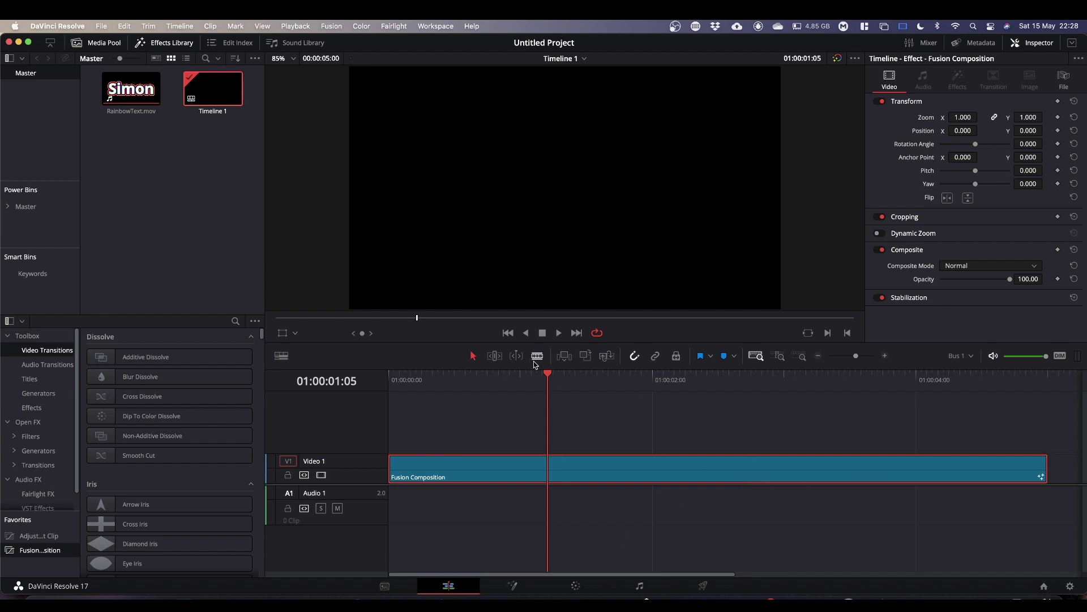
drag(549, 375, 487, 378)
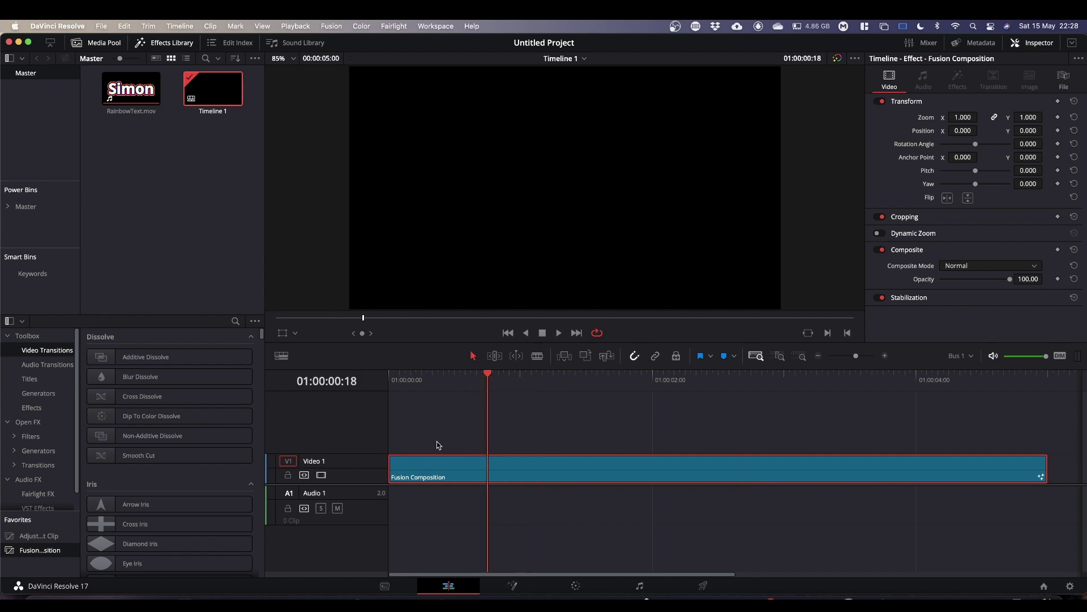
click(513, 585)
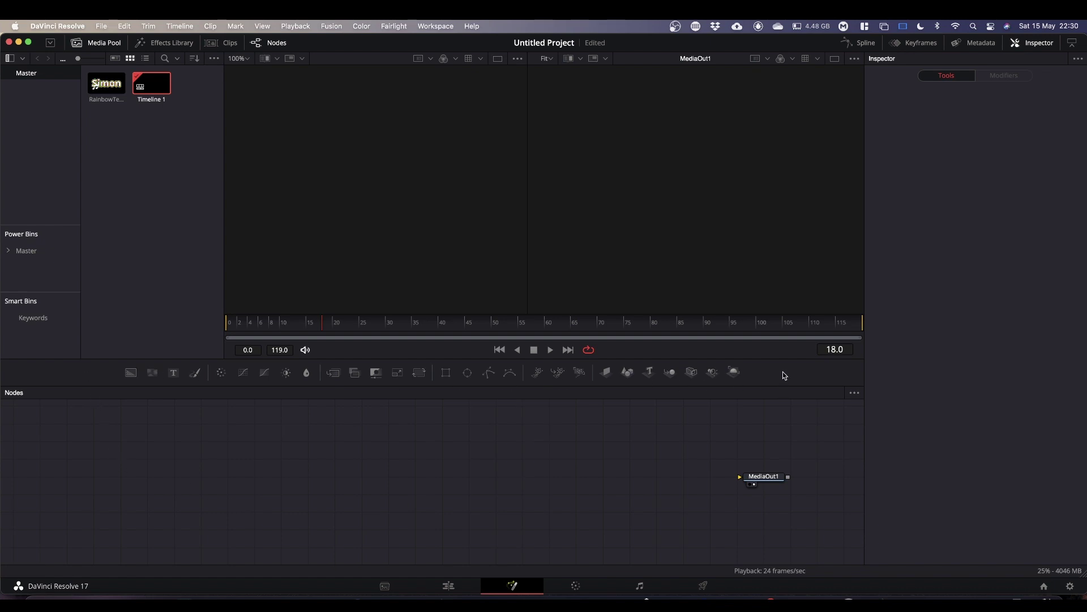
Add a Text+ node and connect its output to MediaOut1, aligned level with it.
click(173, 374)
drag(173, 376, 450, 467)
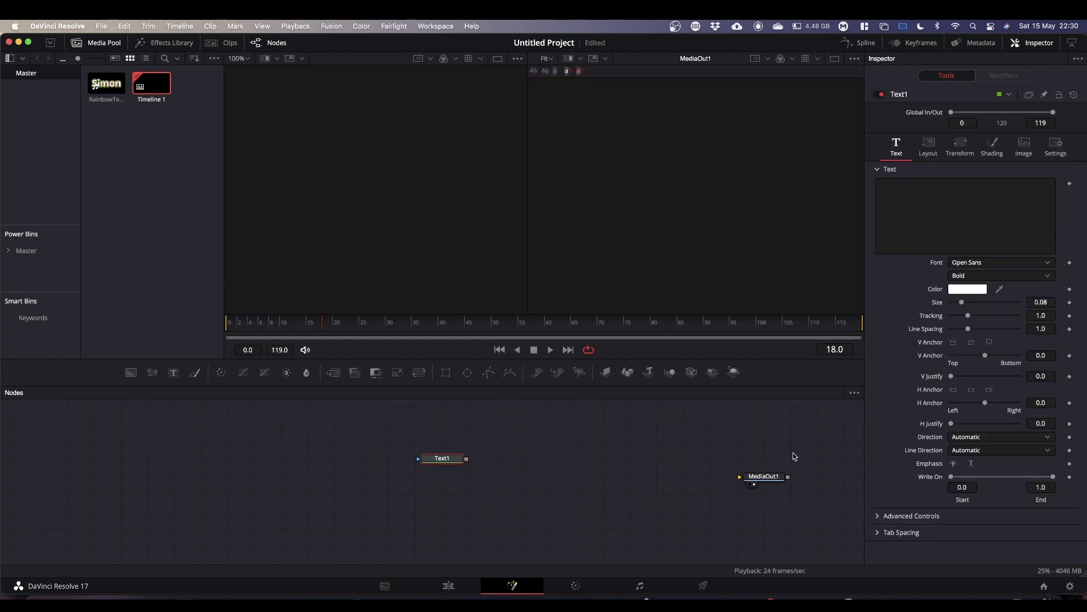
drag(467, 461, 747, 477)
drag(446, 460, 444, 483)
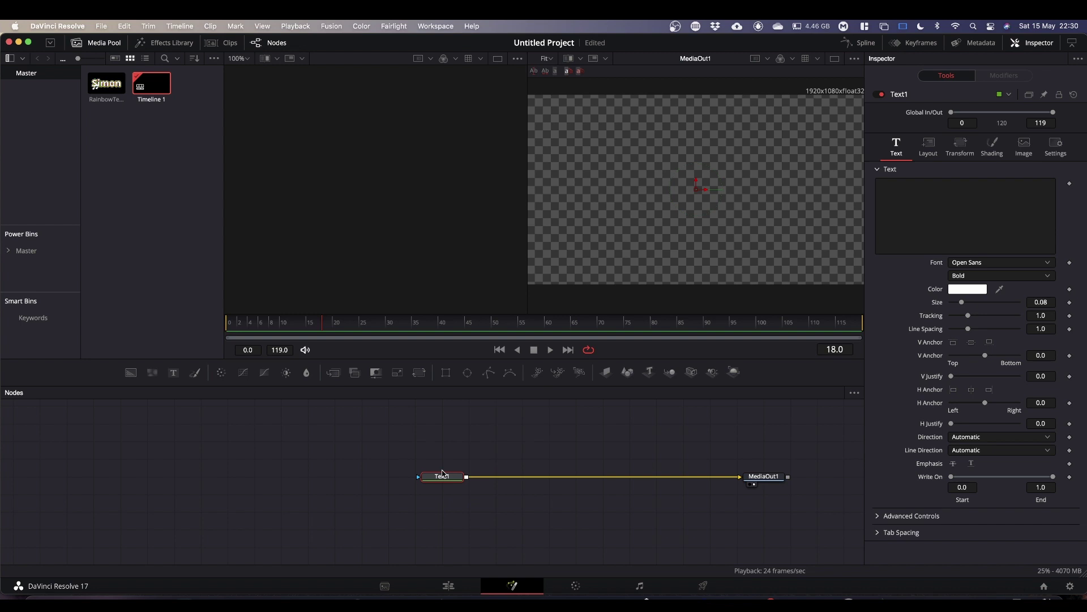
click(960, 211)
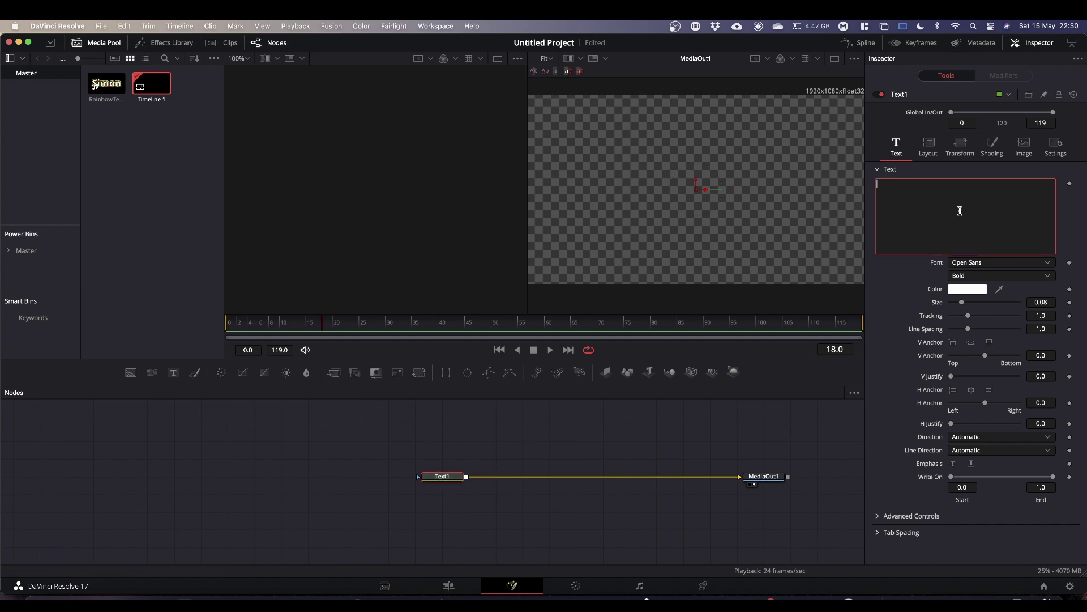
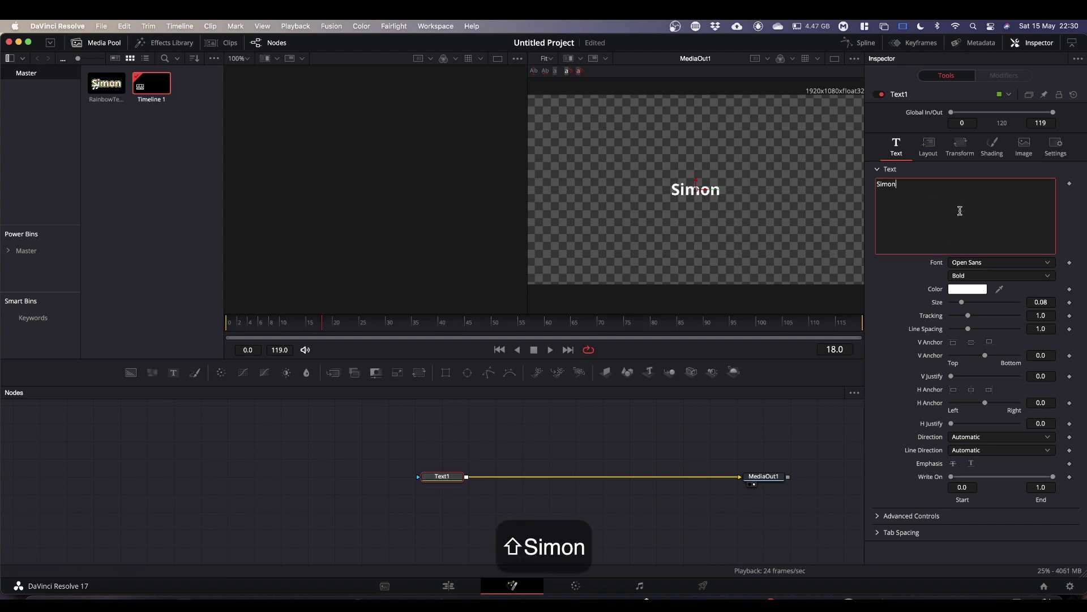
key(Return)
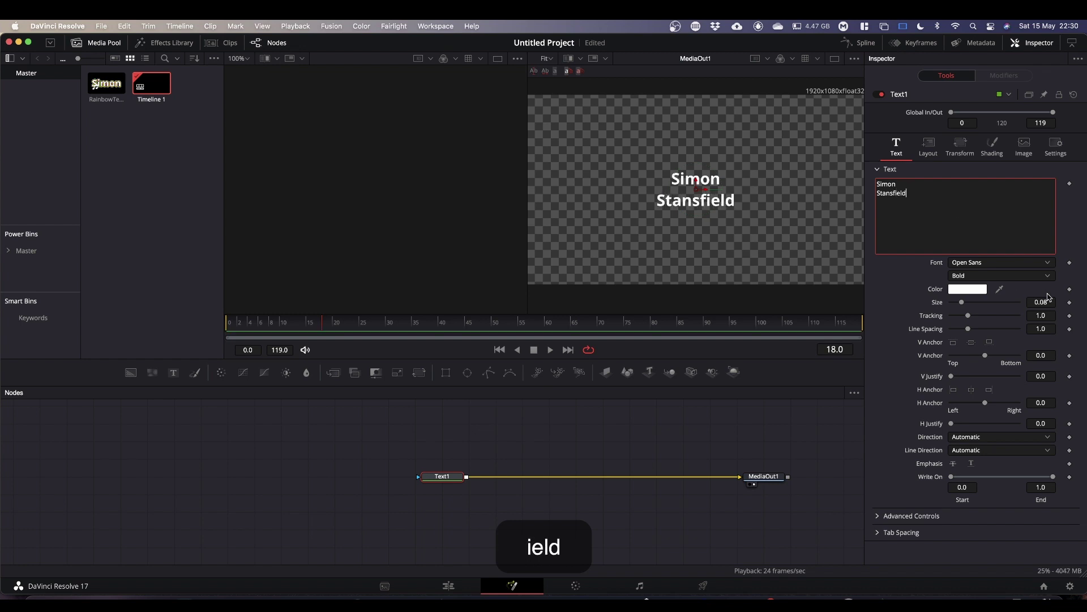
drag(961, 305, 977, 305)
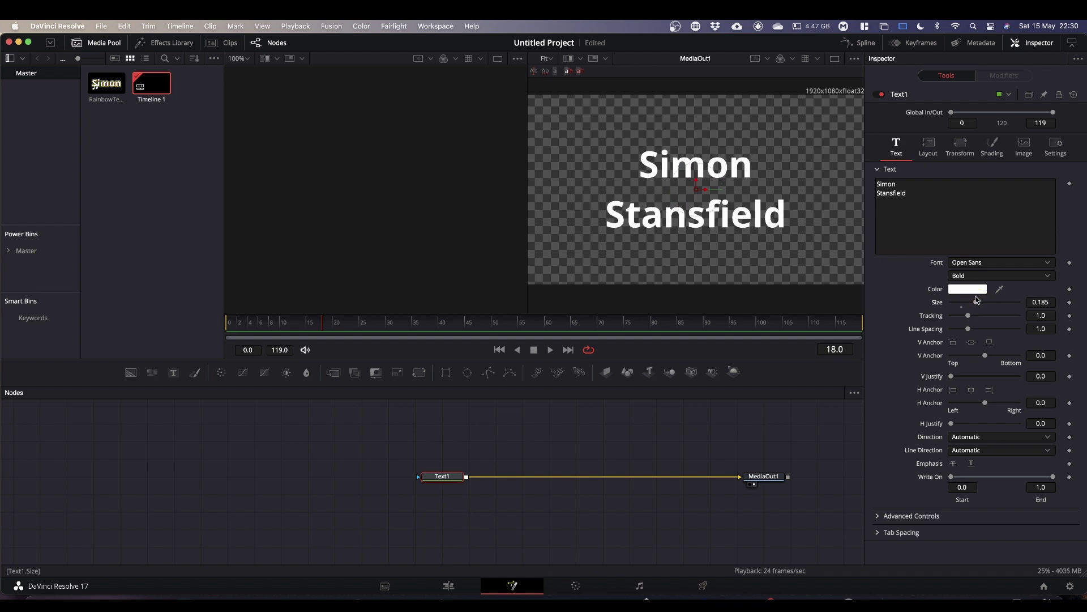
In the Shading settings, browse elements 1, 4 and 2, finishing on element 2, Red Outline.
click(993, 146)
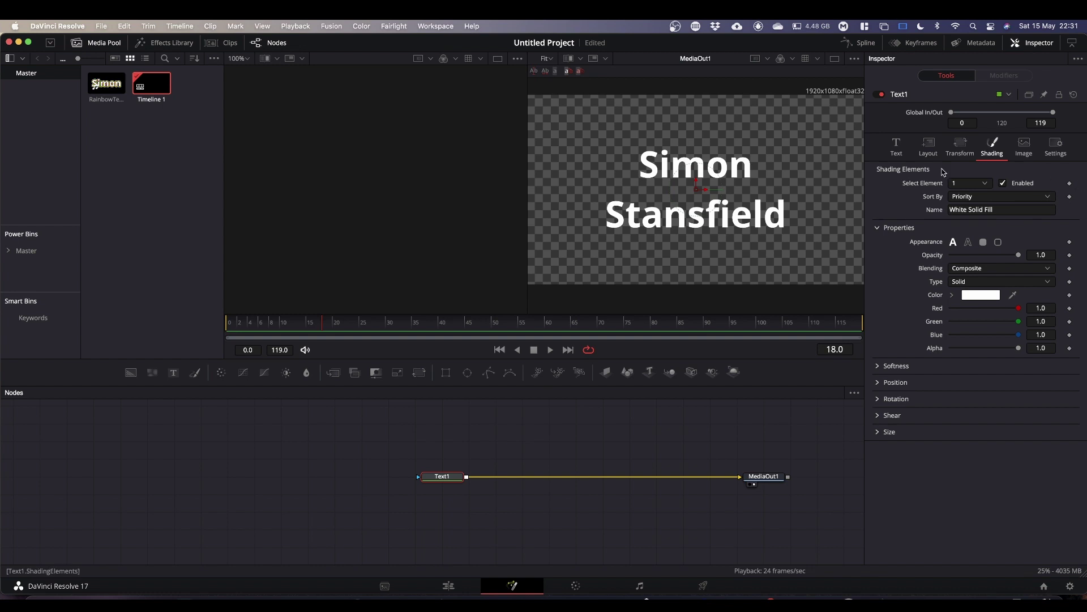
click(986, 184)
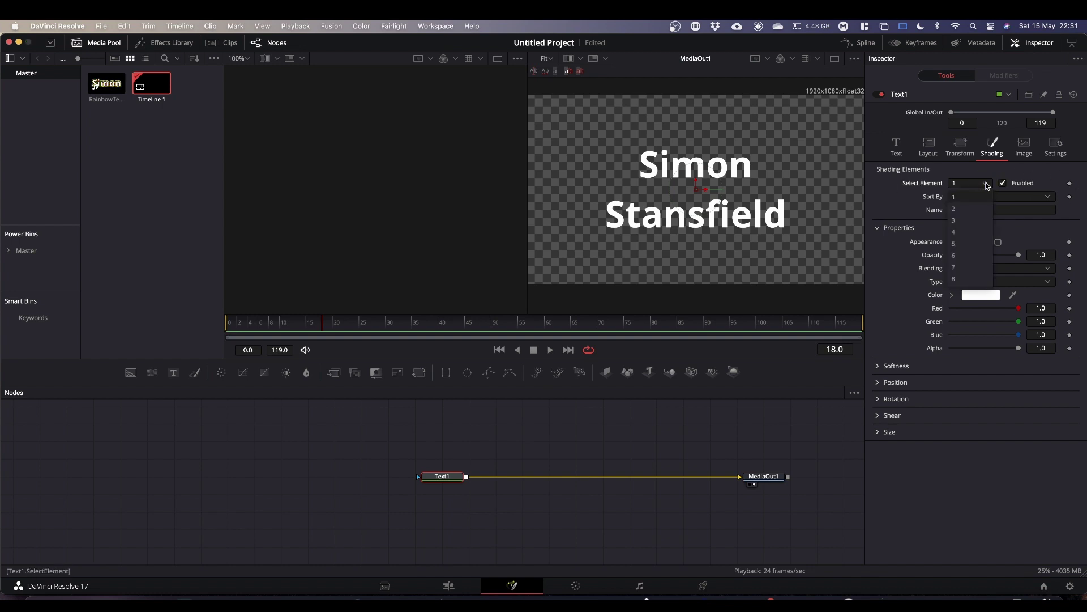
click(985, 184)
click(985, 184)
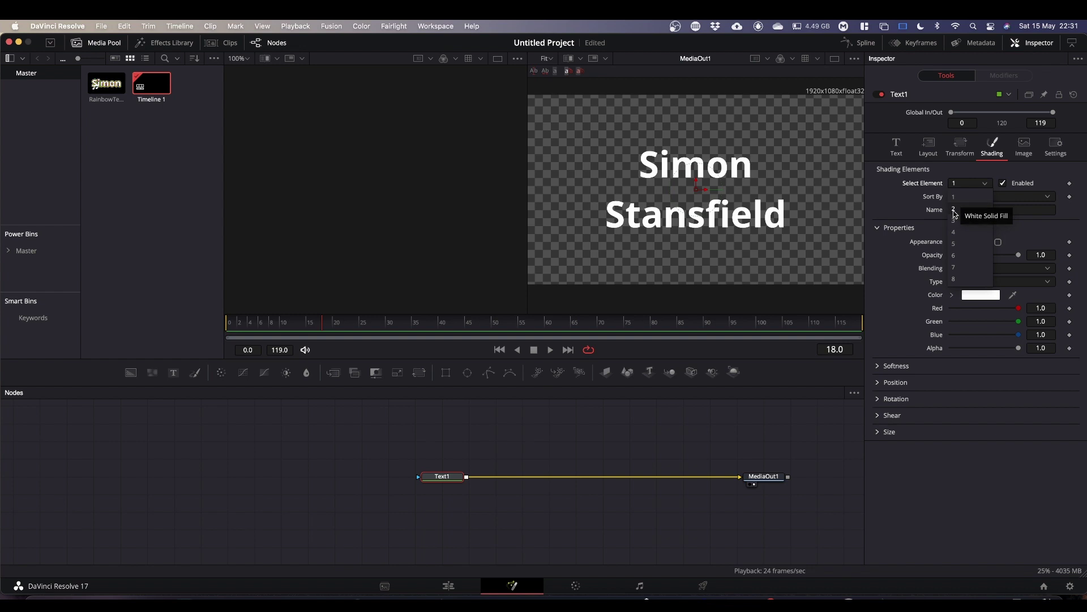
click(953, 232)
click(984, 183)
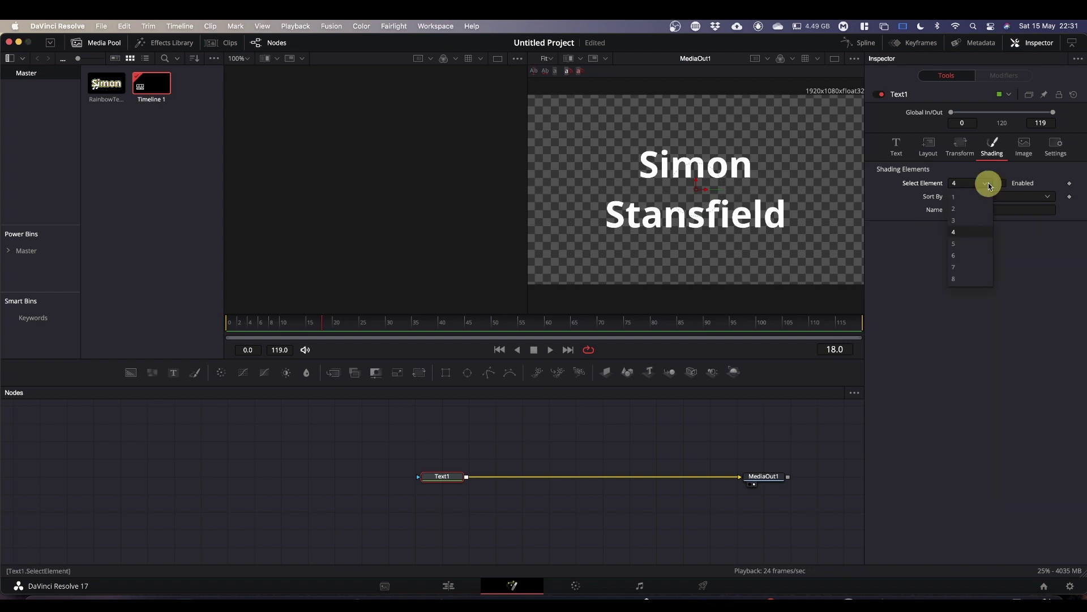
click(956, 208)
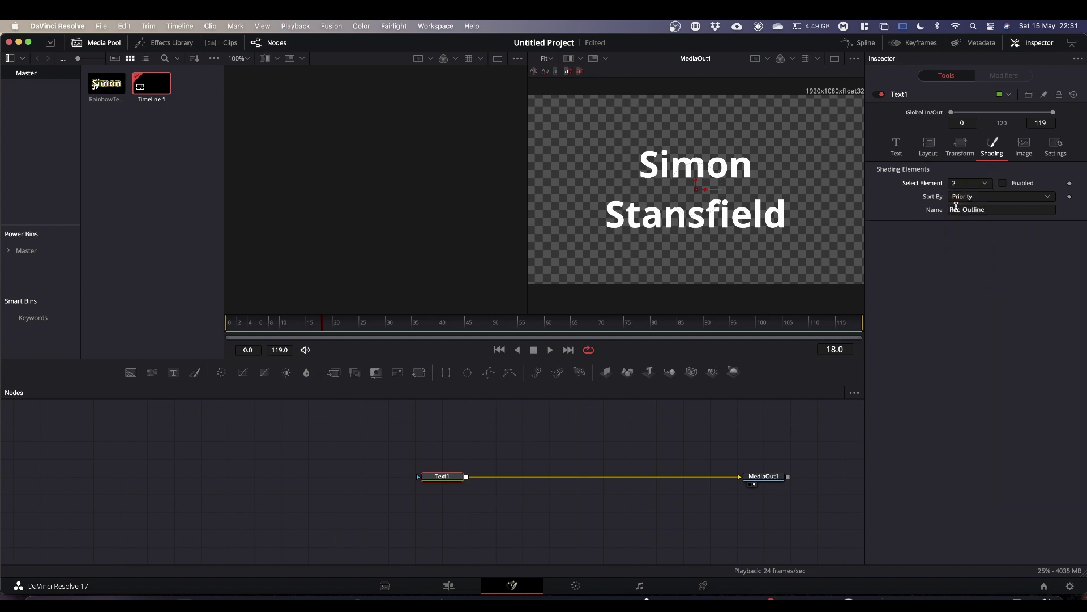
click(985, 183)
click(962, 198)
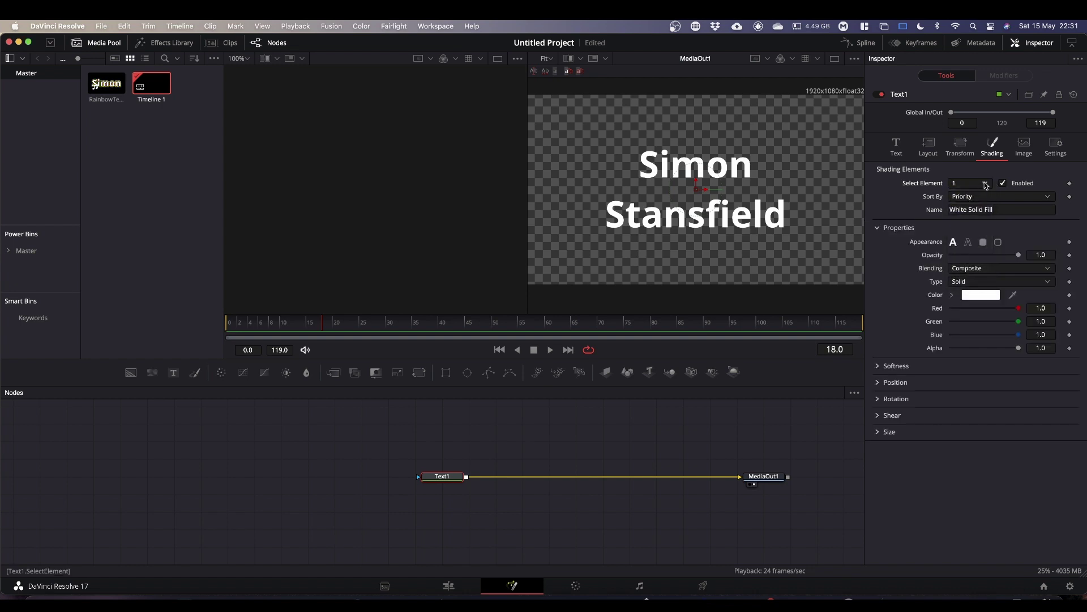
click(986, 185)
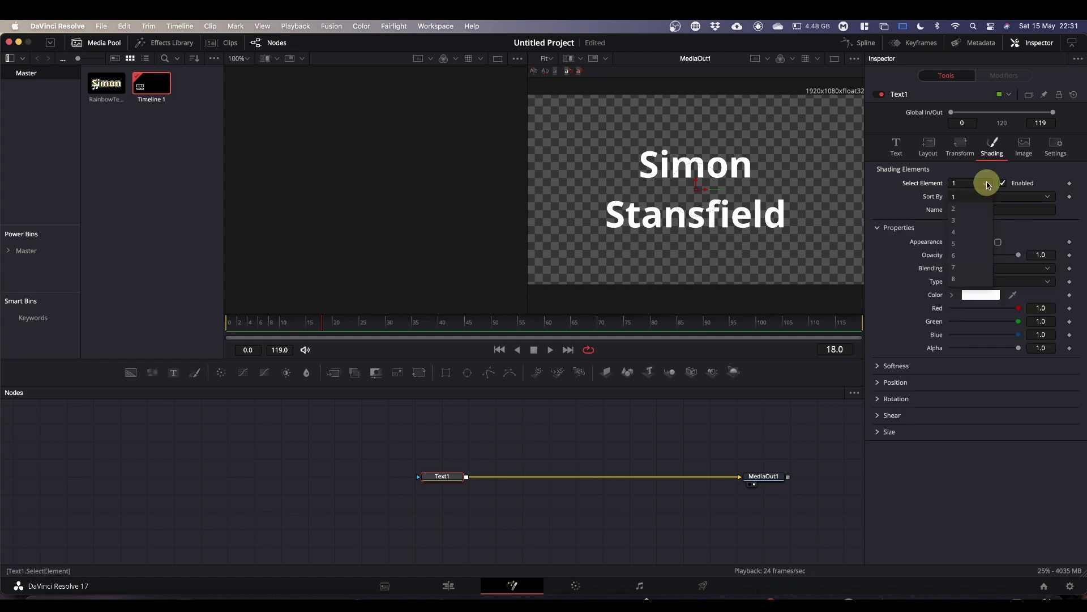
click(961, 209)
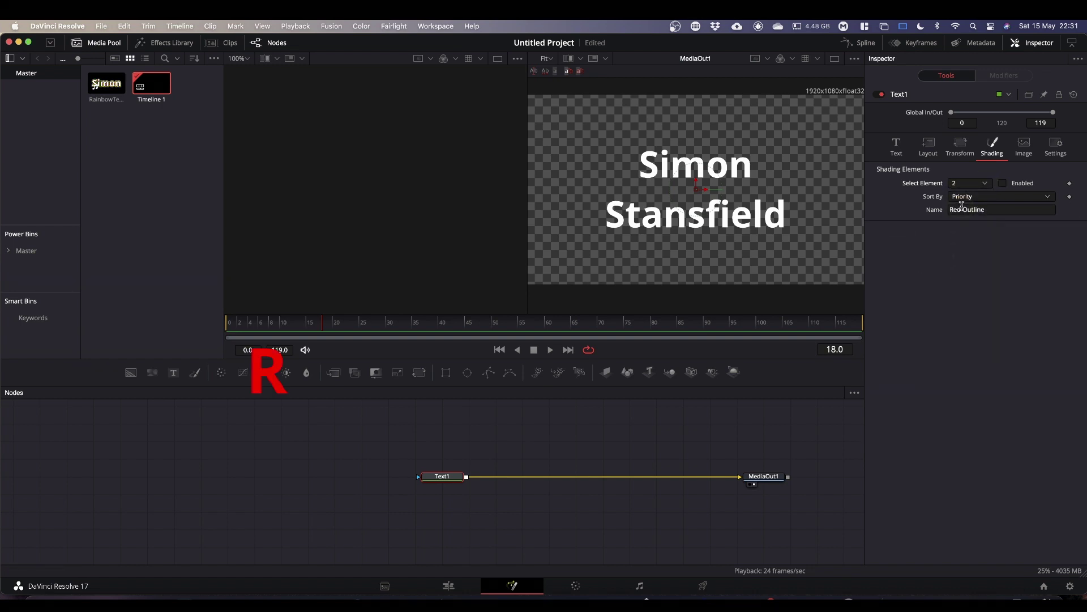
Enable element 2's red outline and restrict it to Outside Only.
click(1003, 183)
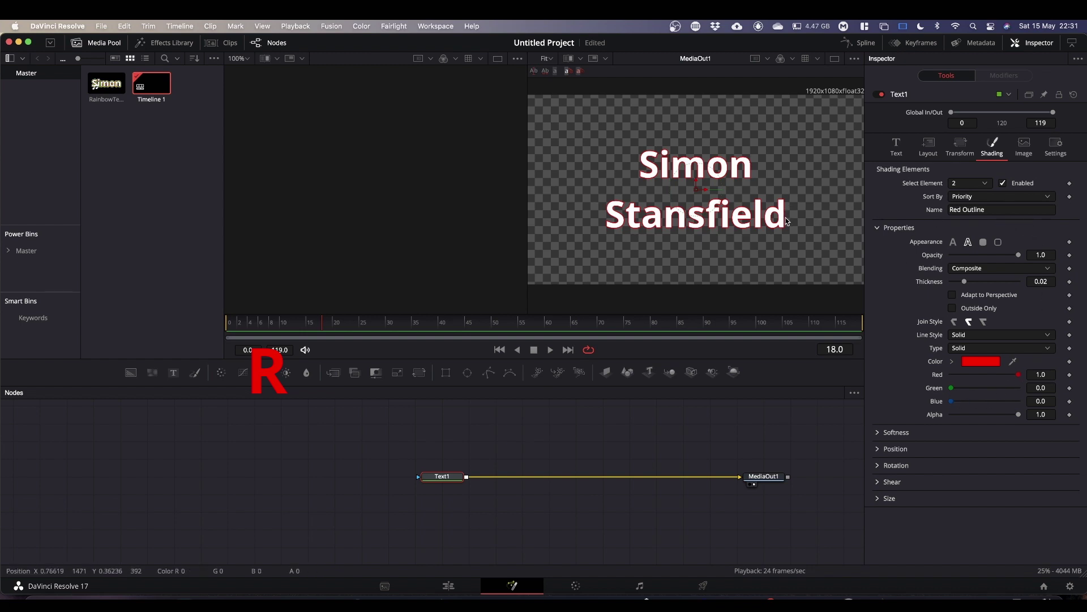
click(952, 309)
click(986, 184)
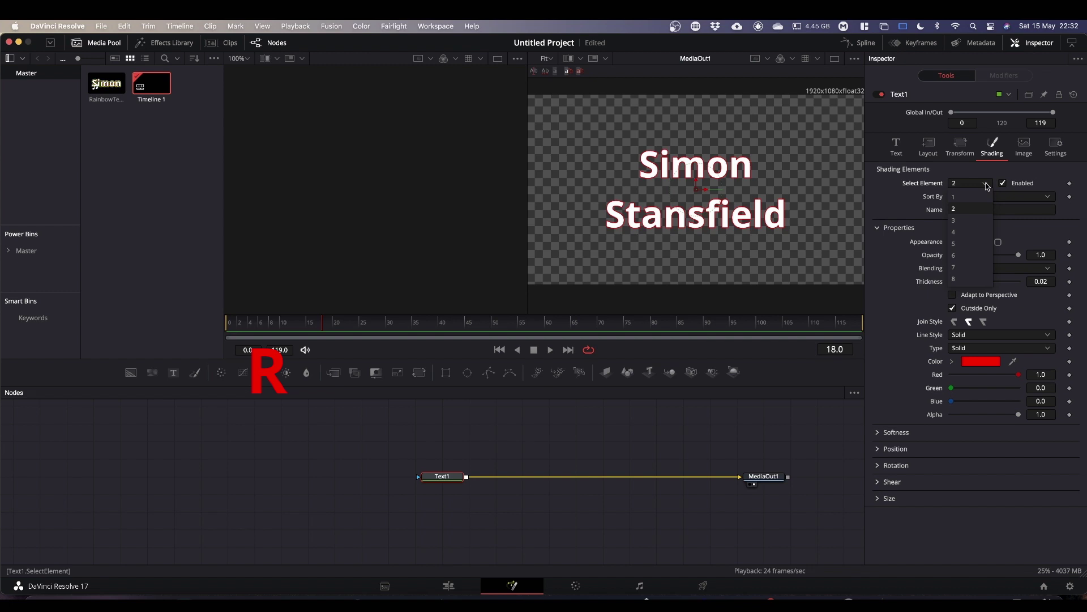
Enable shading element 3, Black Shadow, with its softness set to 0.
click(961, 221)
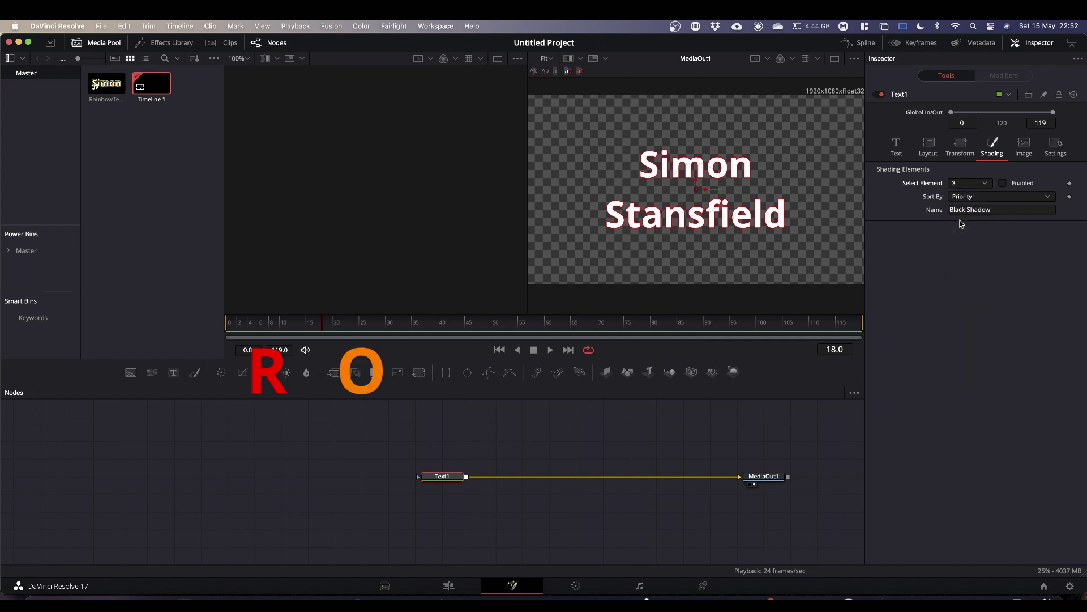
click(1002, 183)
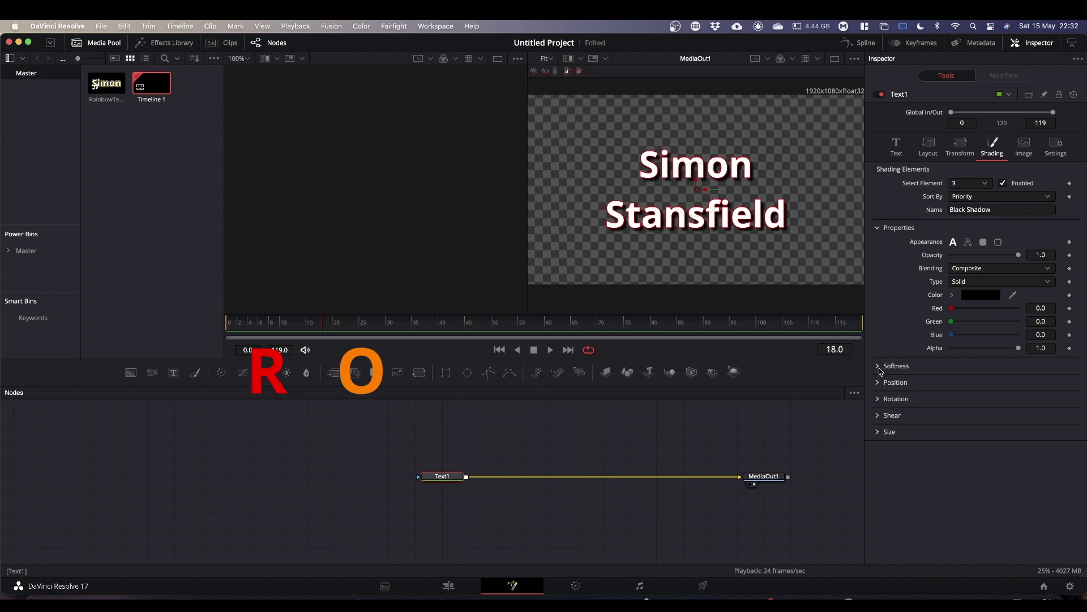
click(878, 367)
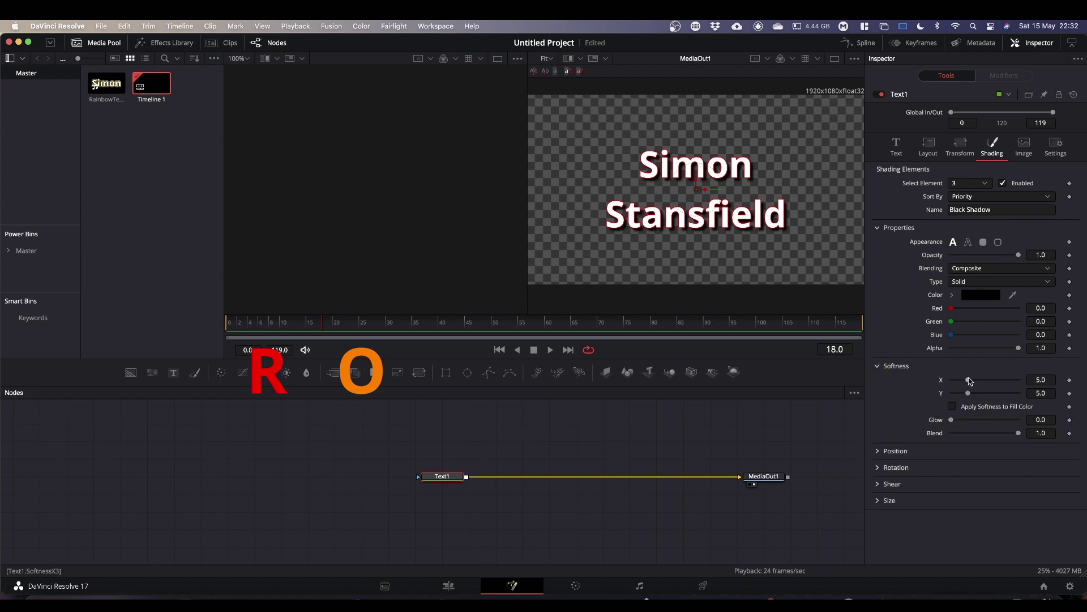
drag(970, 380, 928, 388)
click(918, 398)
click(879, 367)
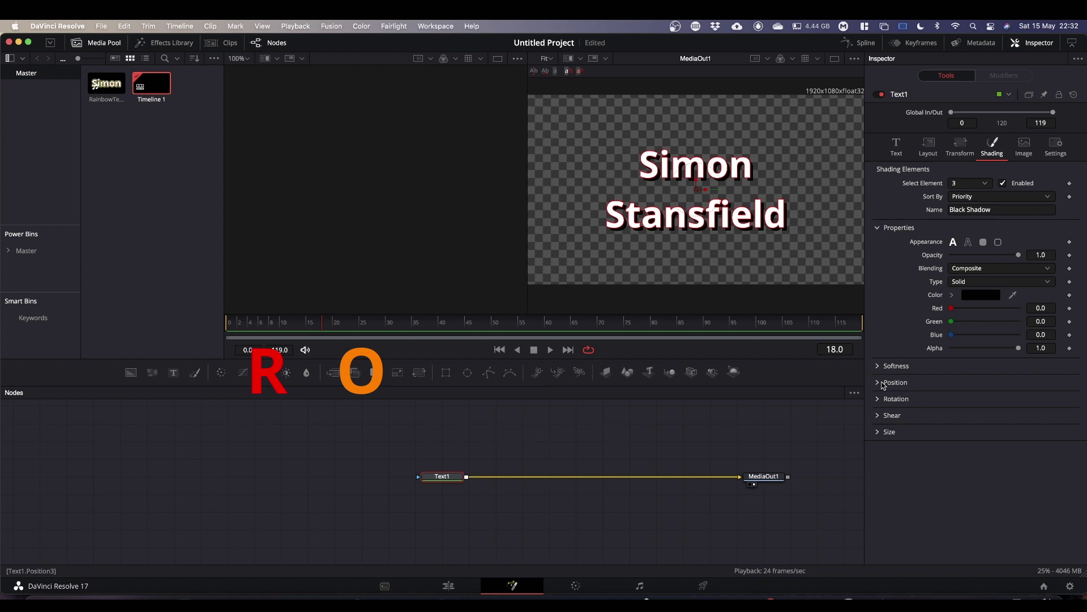
Set the shadow's position offset X and Y both to 0.
click(879, 384)
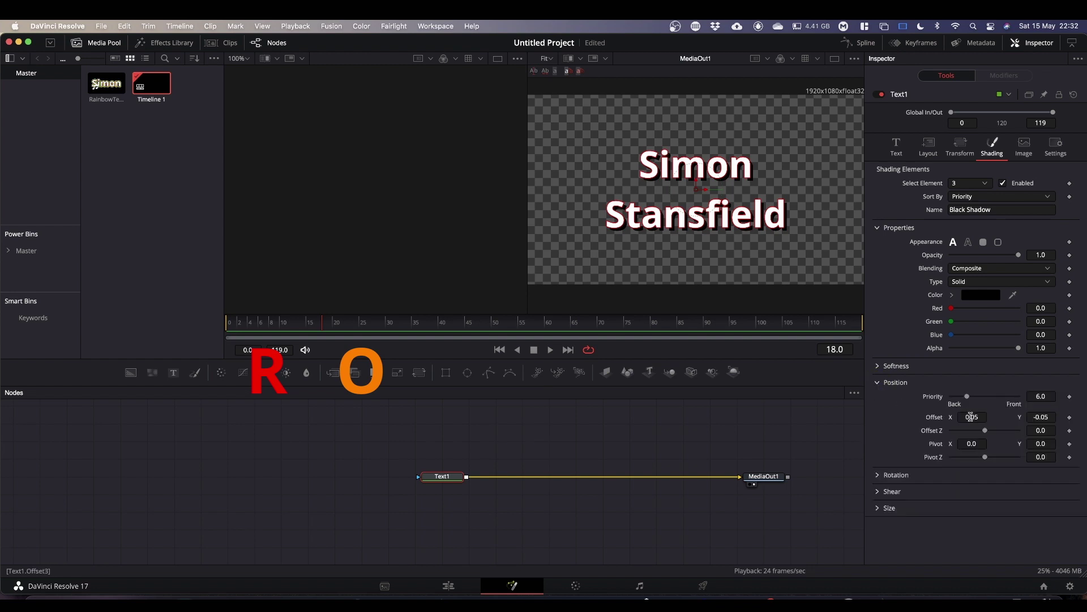
click(972, 417)
text(0)
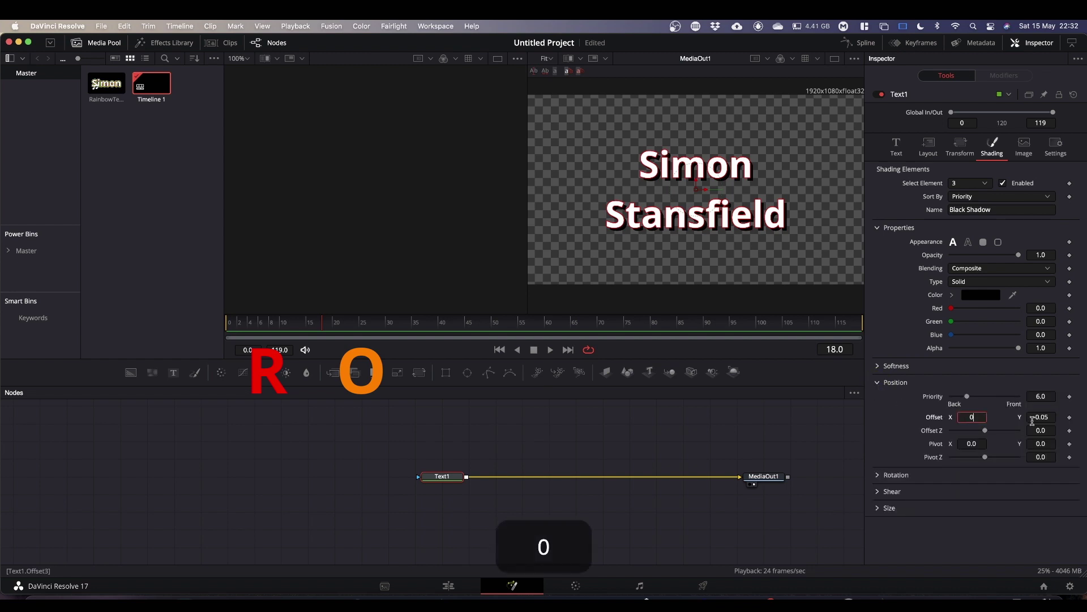
click(1041, 417)
text(0)
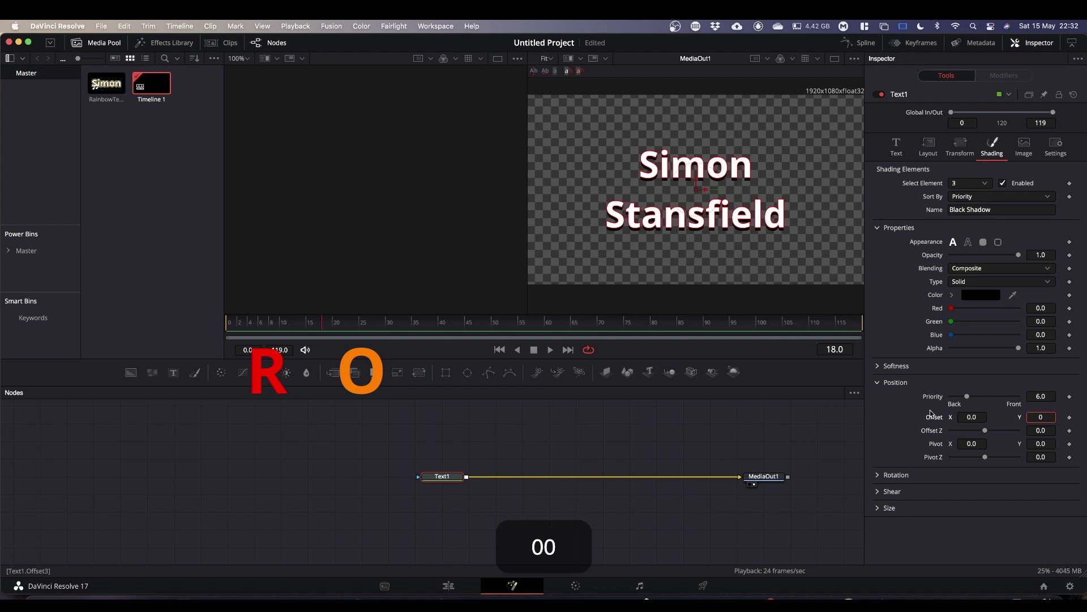
click(879, 384)
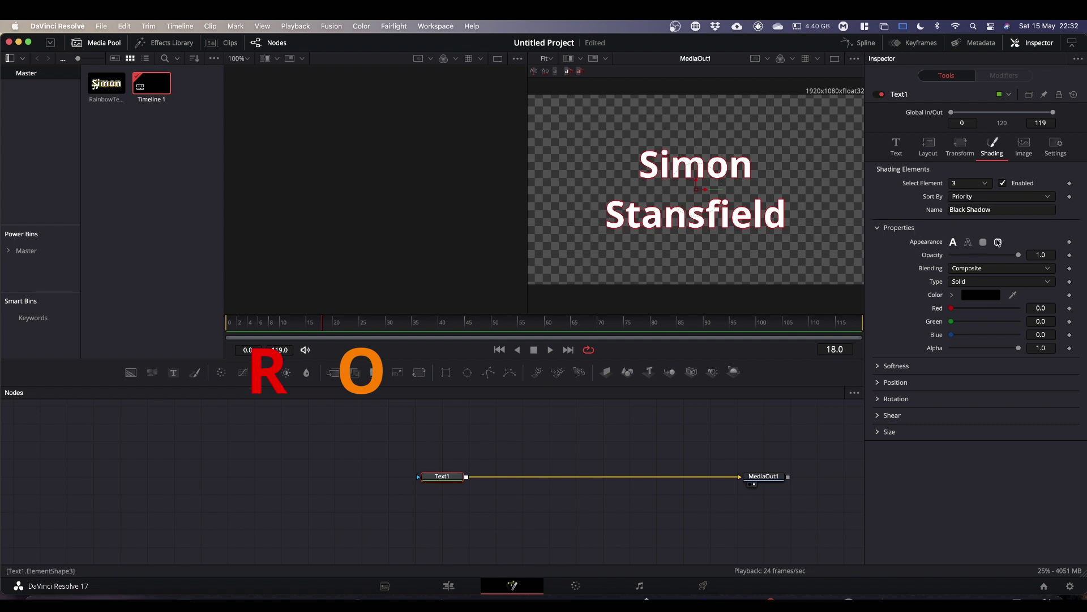
Make element 3 an Outside Only outline with thickness 0.04.
click(969, 242)
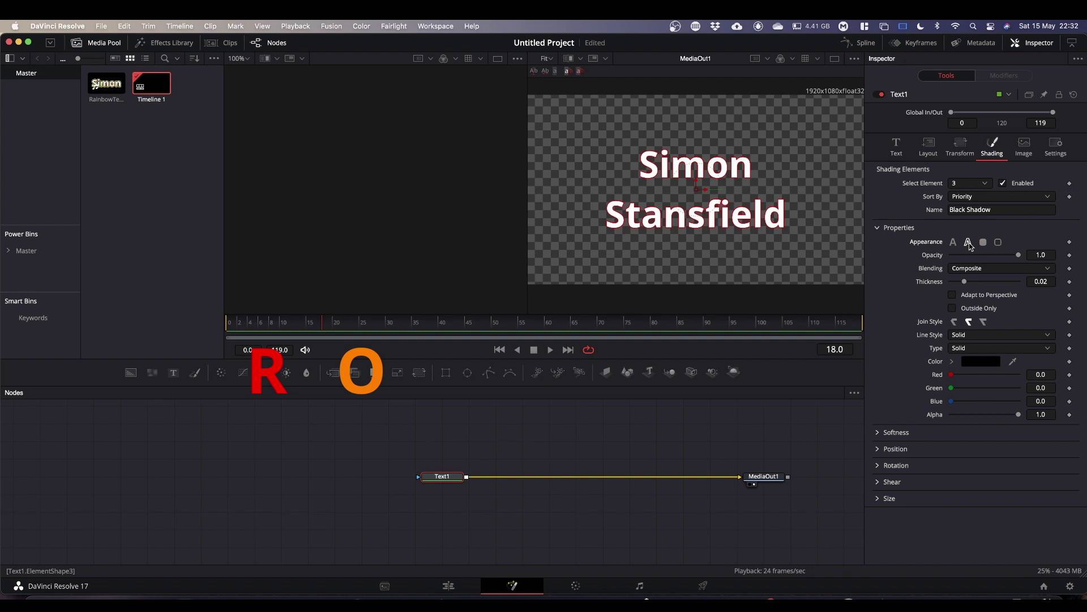
click(1049, 281)
key(BackSpace)
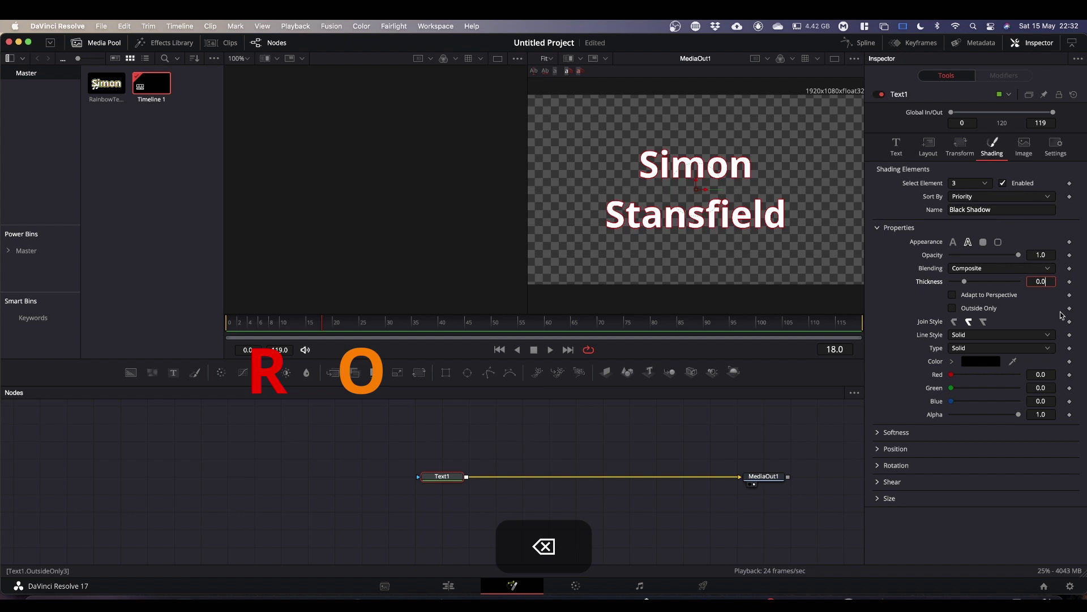
text(4)
click(952, 308)
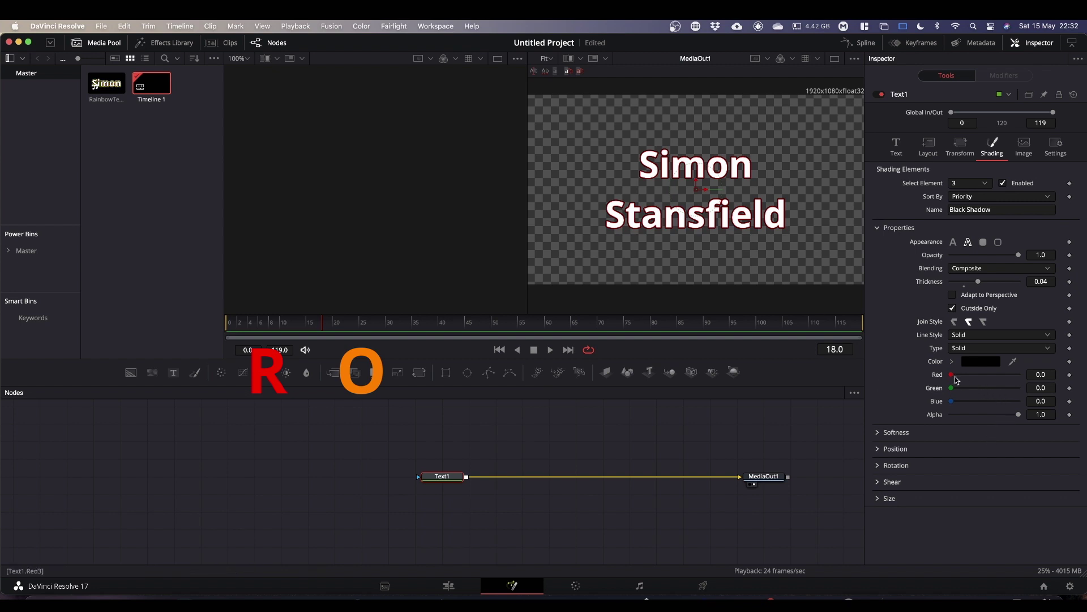
Colour the outline orange (red 1.0, green 0.5) and fit the title in the viewer.
drag(953, 378, 1078, 377)
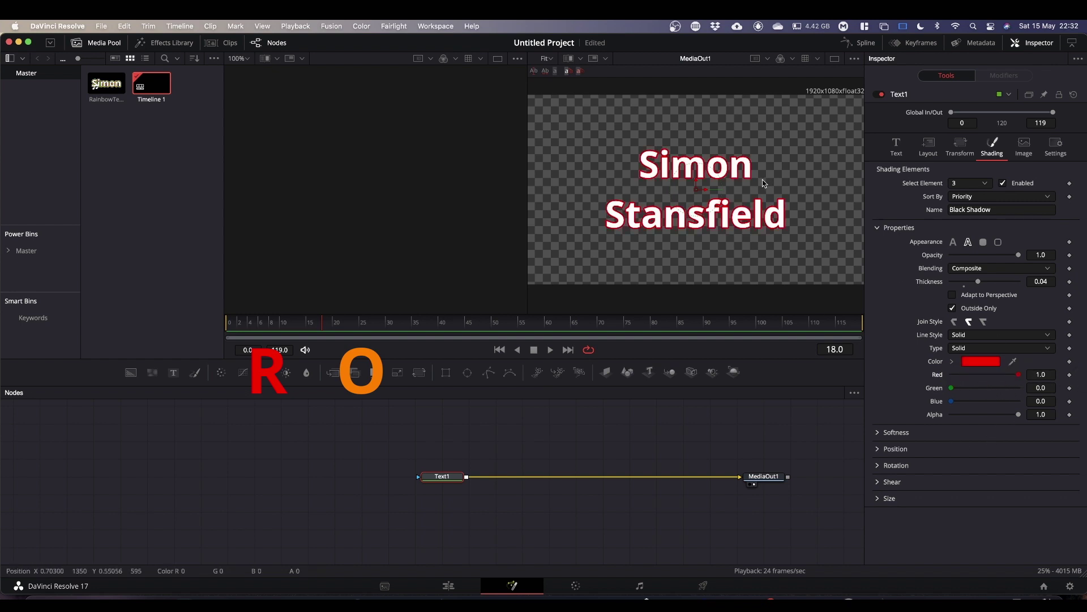
click(1041, 387)
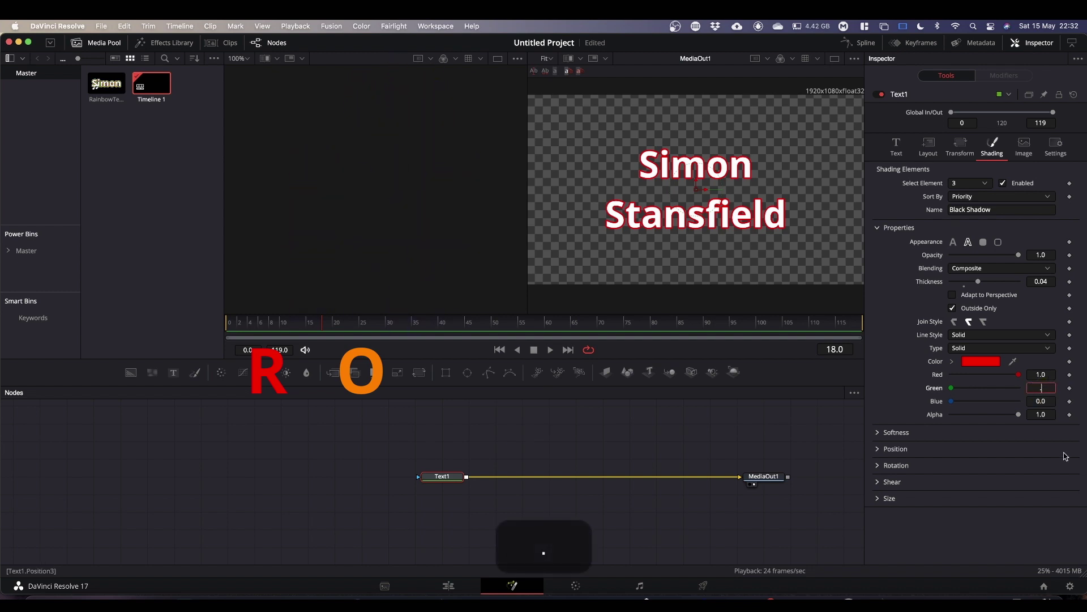
text(5)
click(1003, 498)
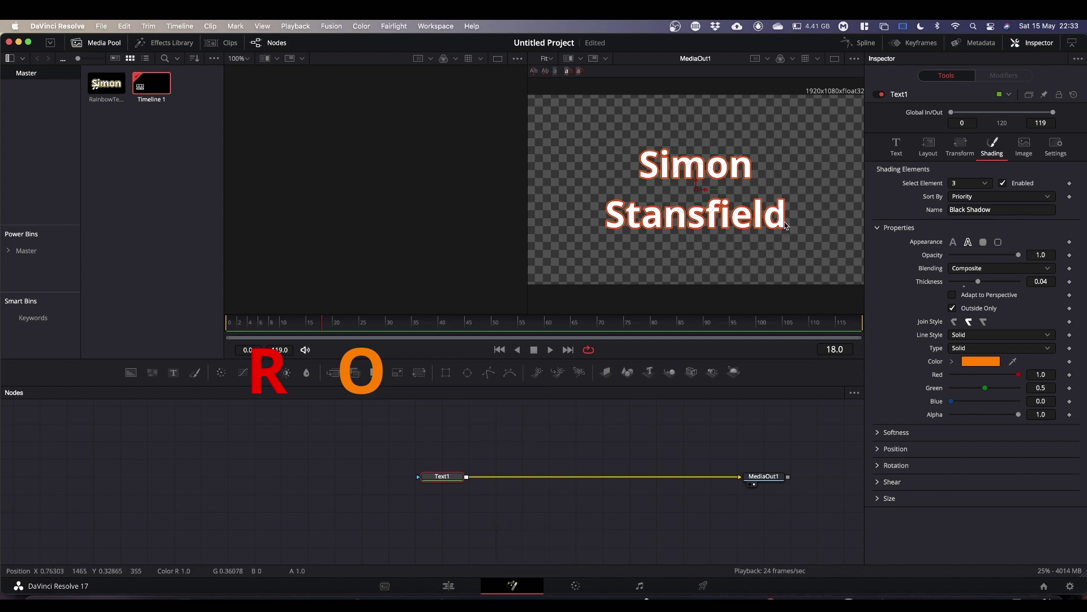
scroll(783, 222, up, 10)
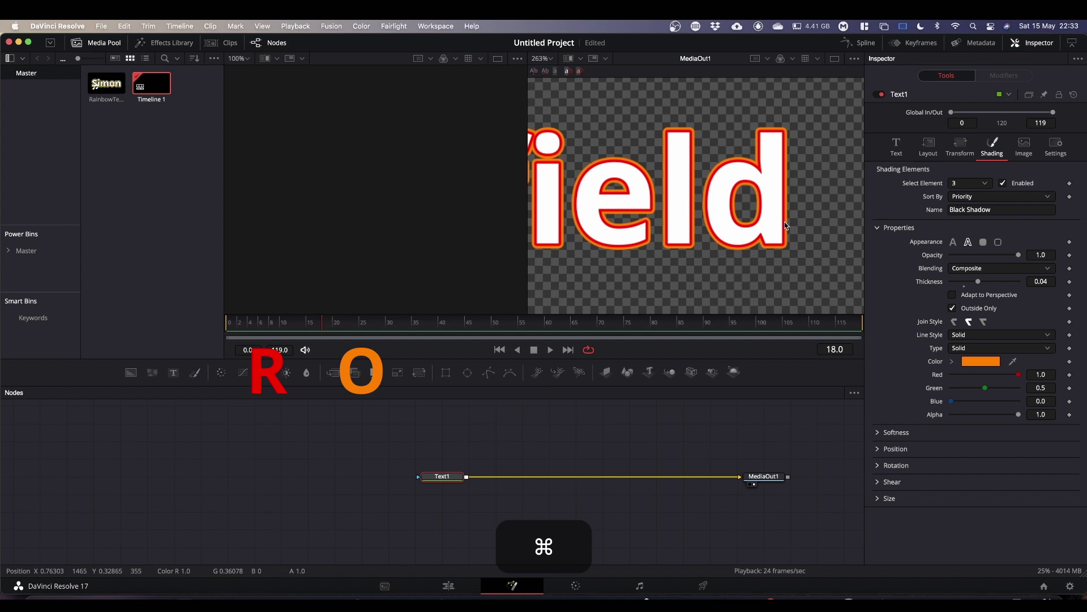
click(546, 59)
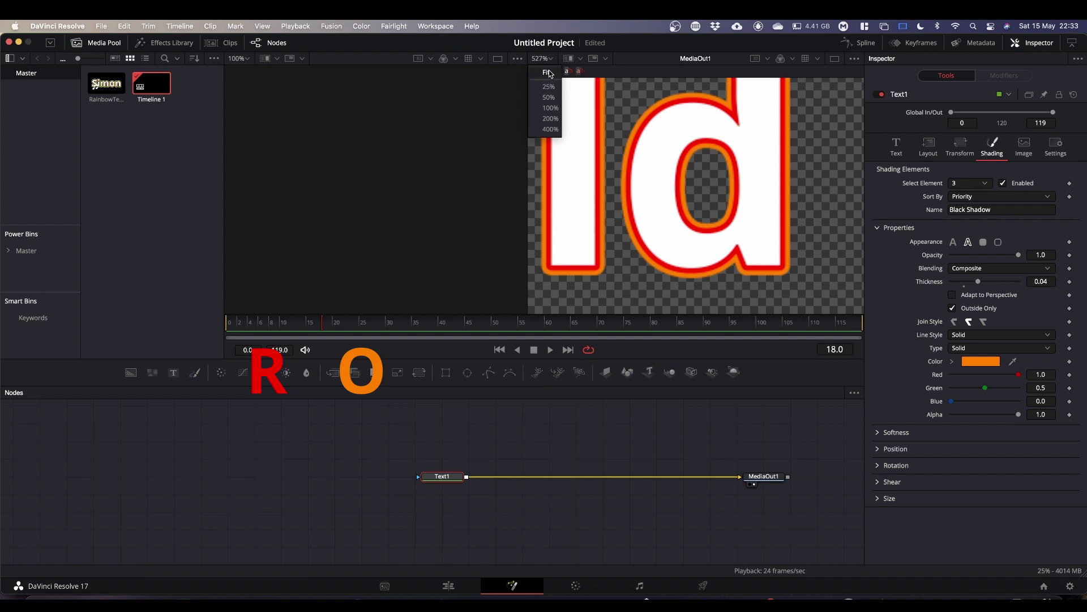
click(548, 72)
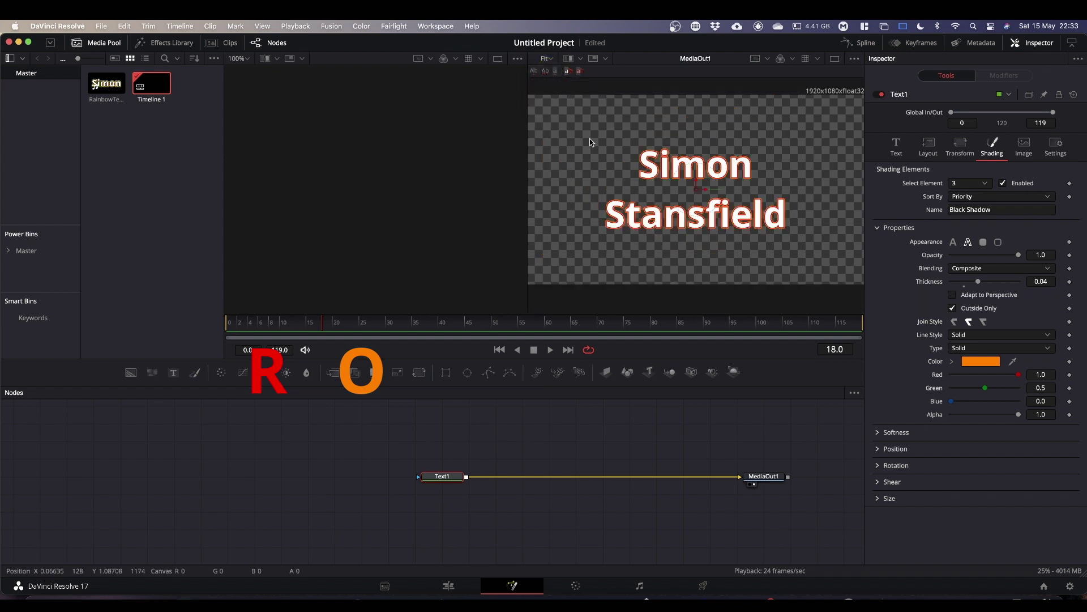
Enable element 4, Blue Border, as an Outside Only outline with thickness 0.06.
click(986, 183)
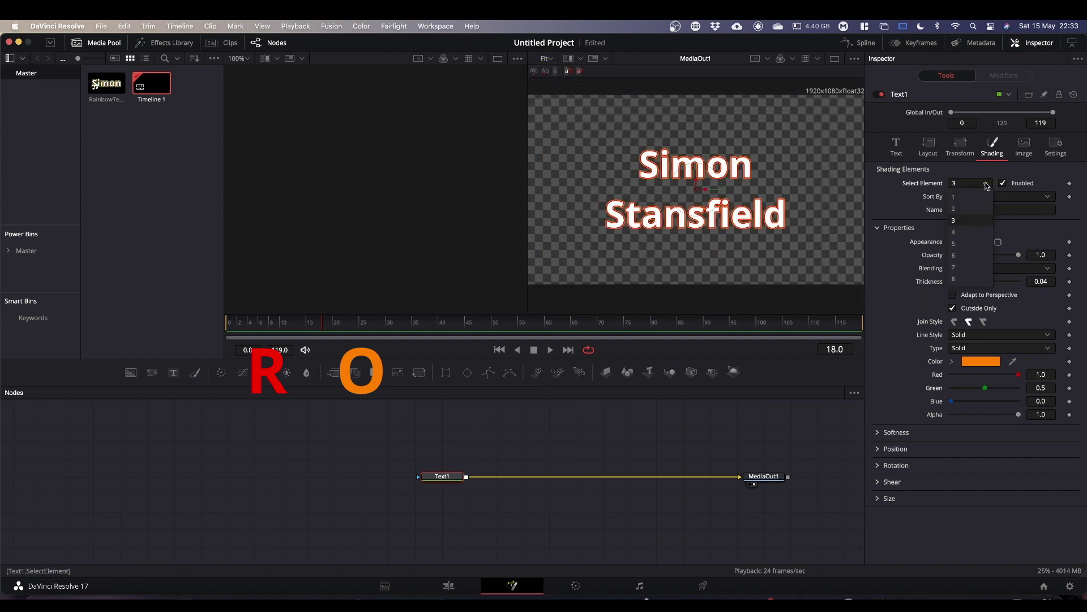
click(972, 238)
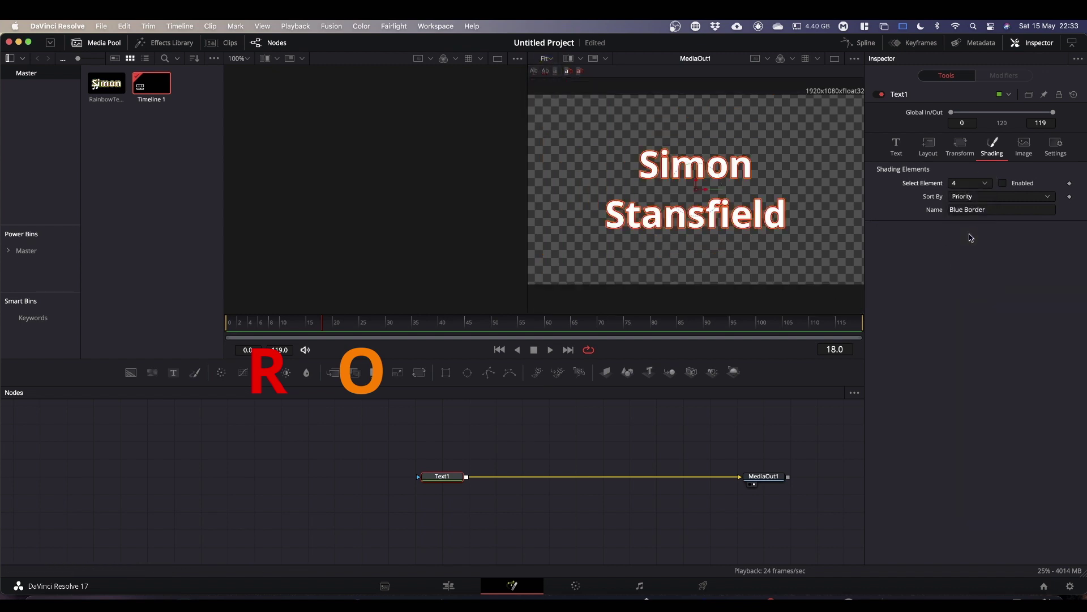
click(1003, 183)
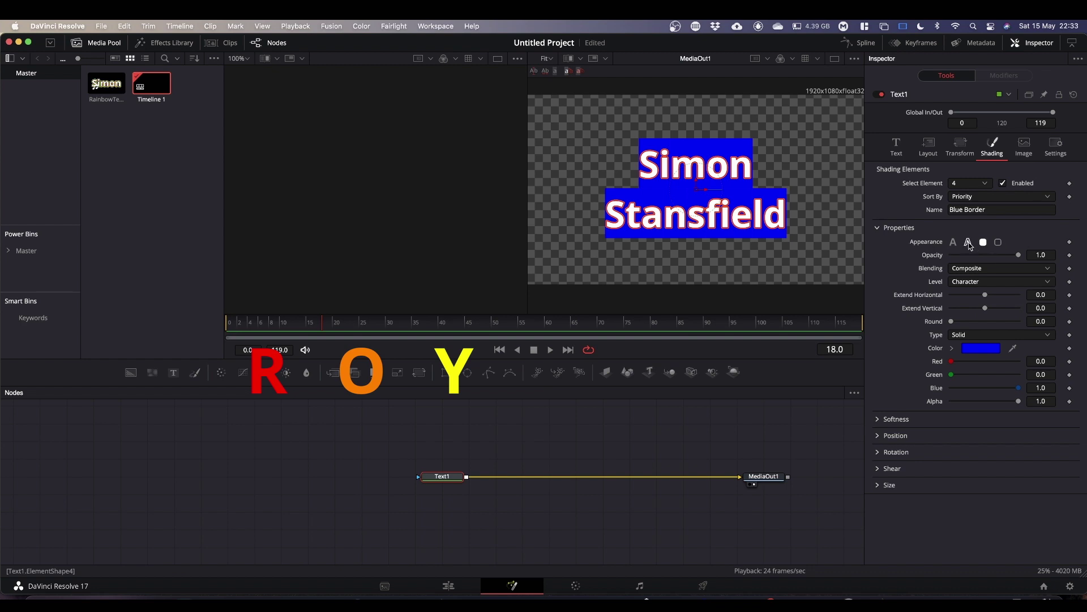
click(968, 243)
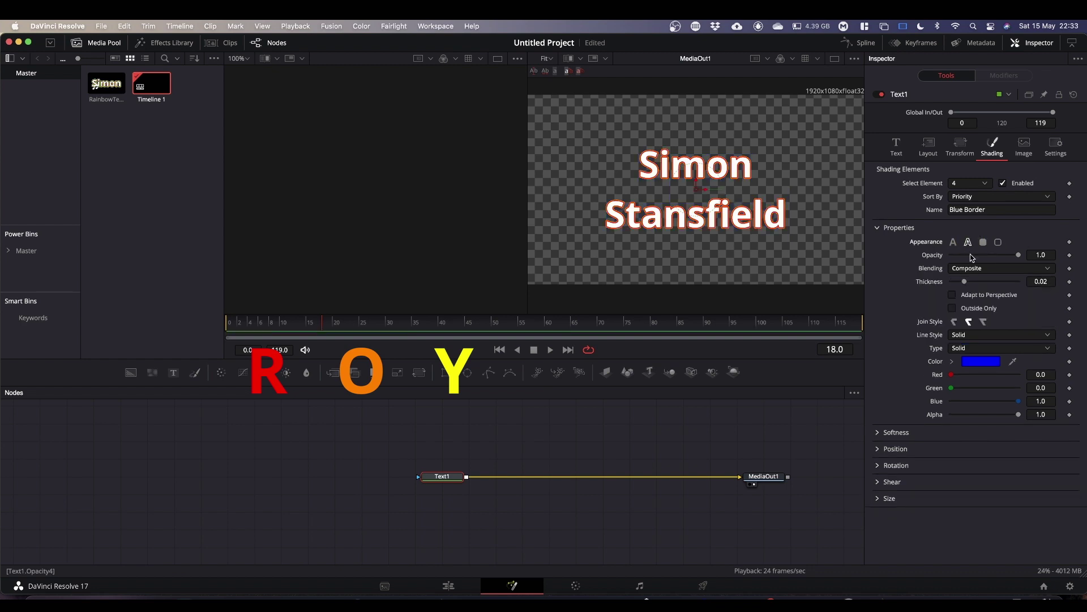
click(1049, 281)
key(BackSpace)
text(6)
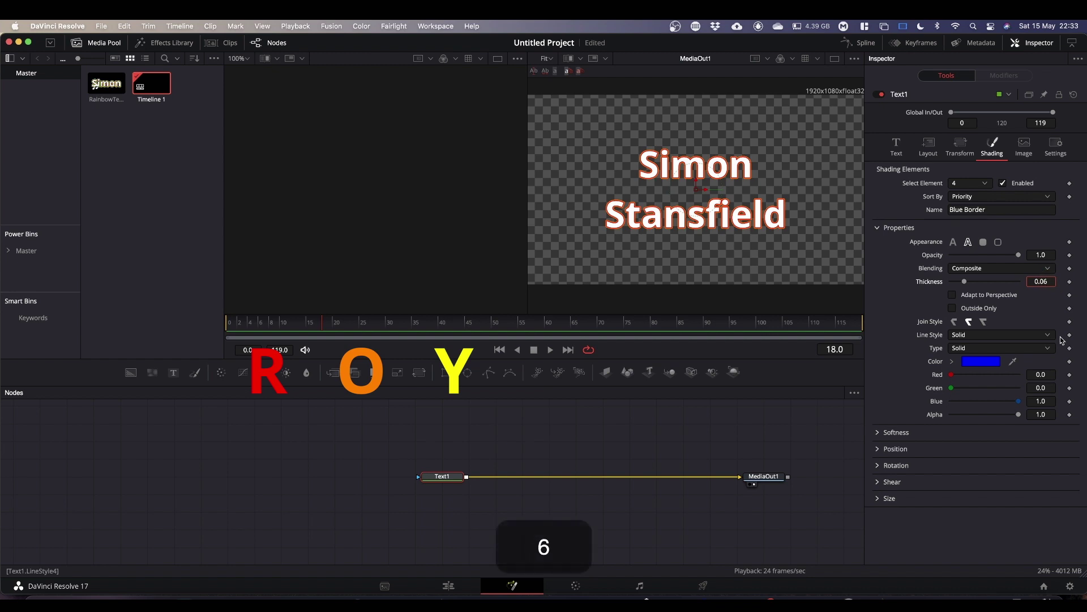
click(952, 307)
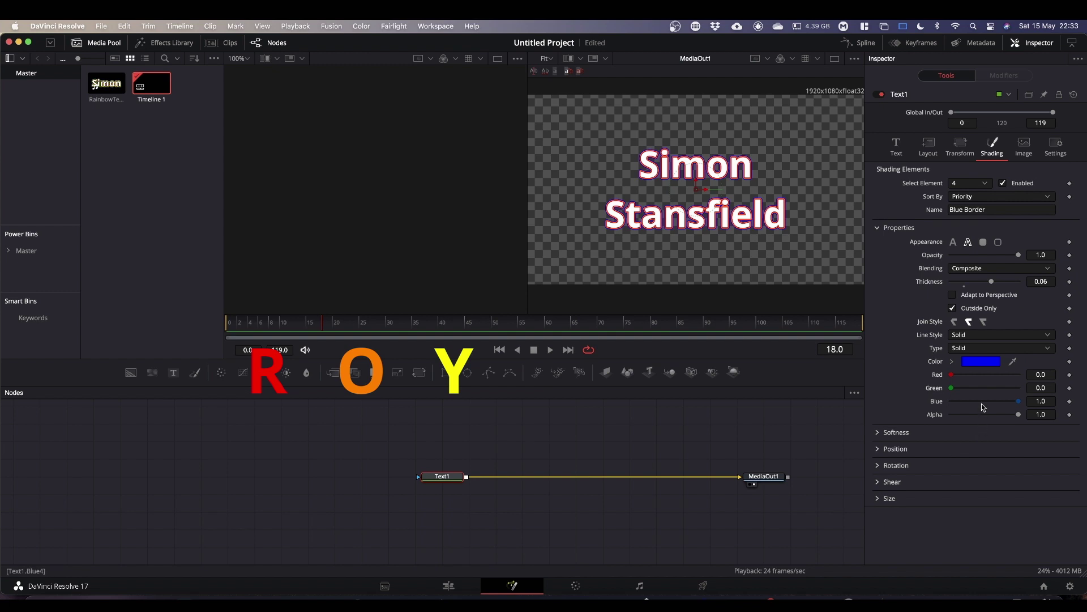
Colour element 4's outline yellow: blue 0, red 1.0, green 1.0.
drag(1017, 402, 951, 401)
click(953, 375)
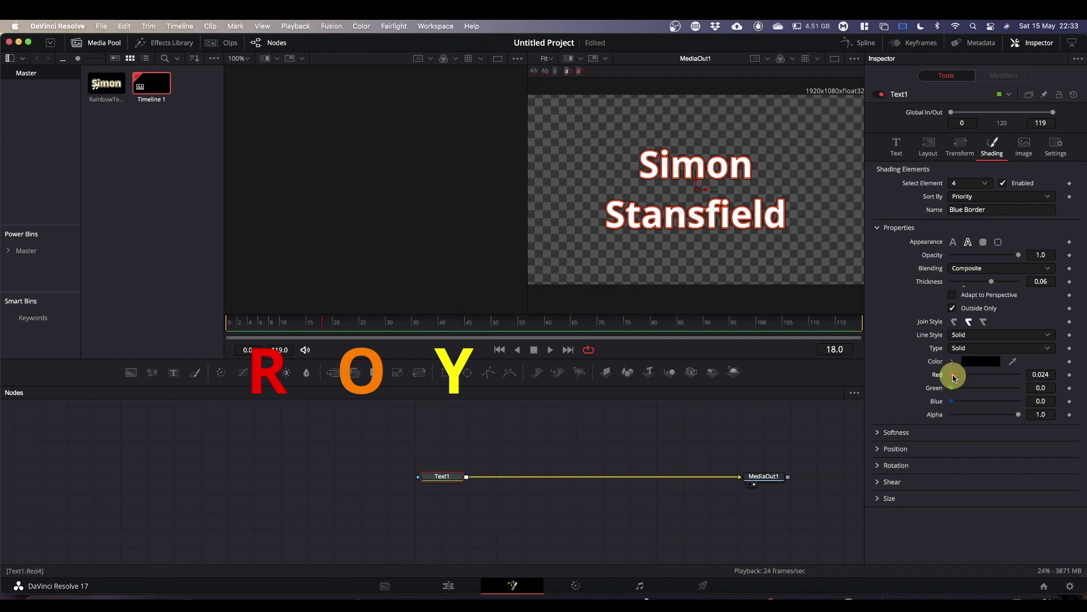
drag(971, 375, 1019, 375)
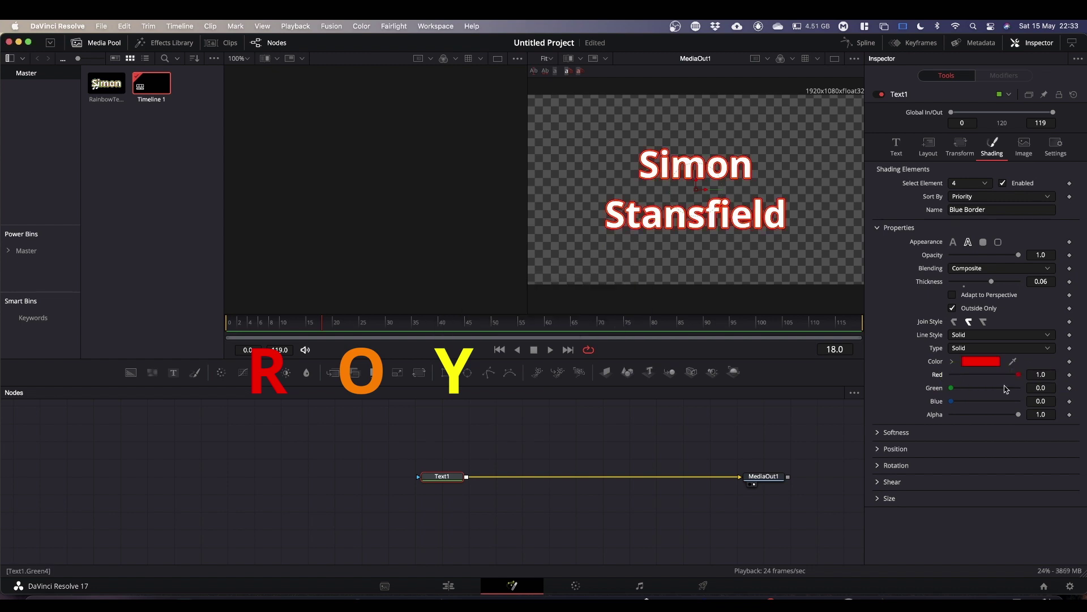
drag(950, 390, 1019, 388)
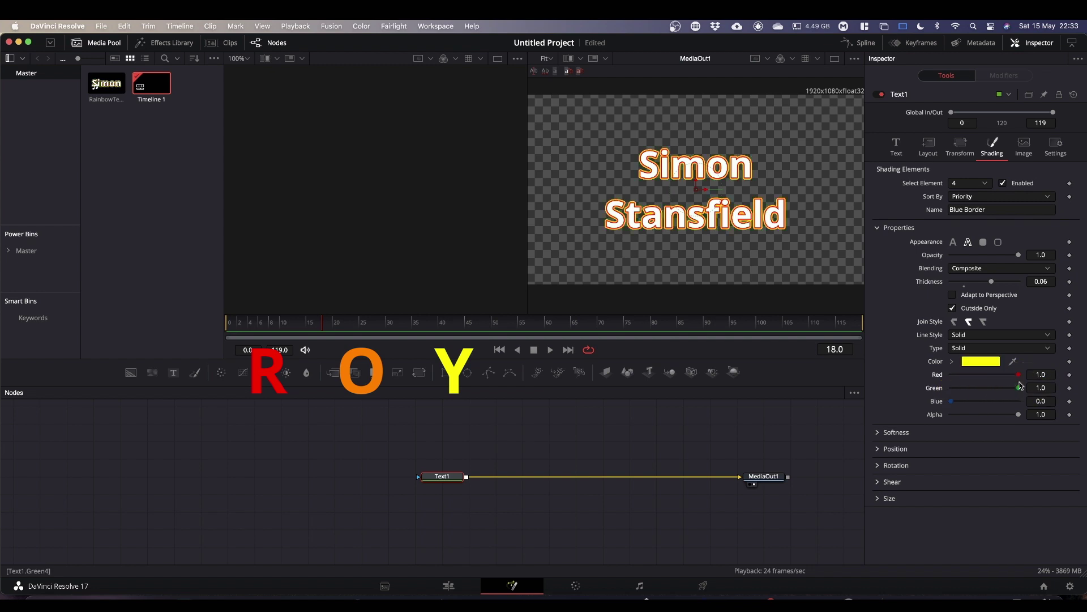
Enable element 5 as a 0.08-thick Outside Only outline, pure green with red and blue at 0.
click(986, 184)
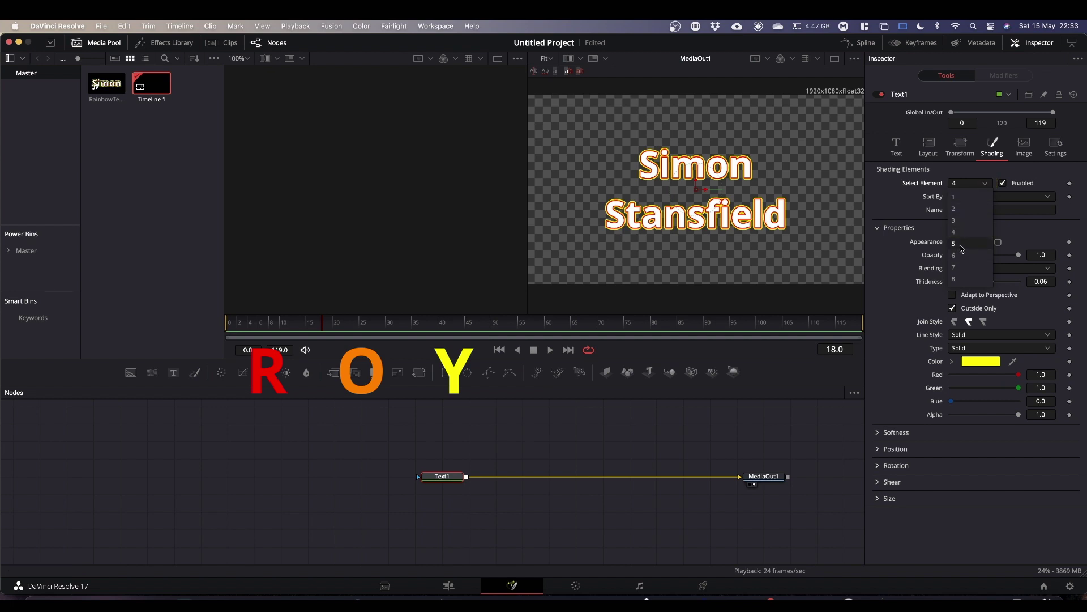
click(961, 245)
click(1001, 184)
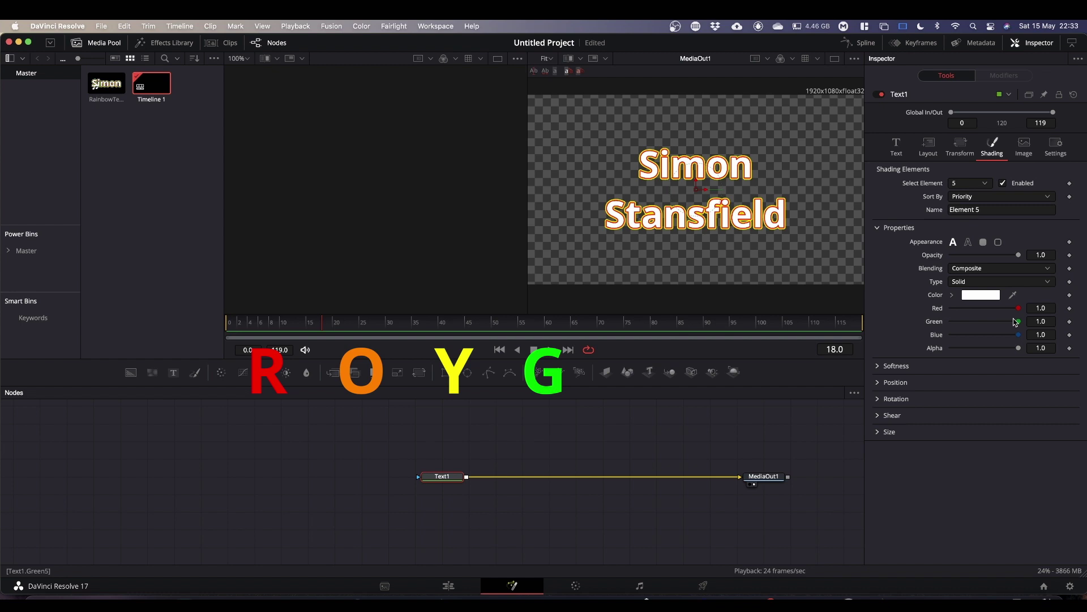
click(969, 243)
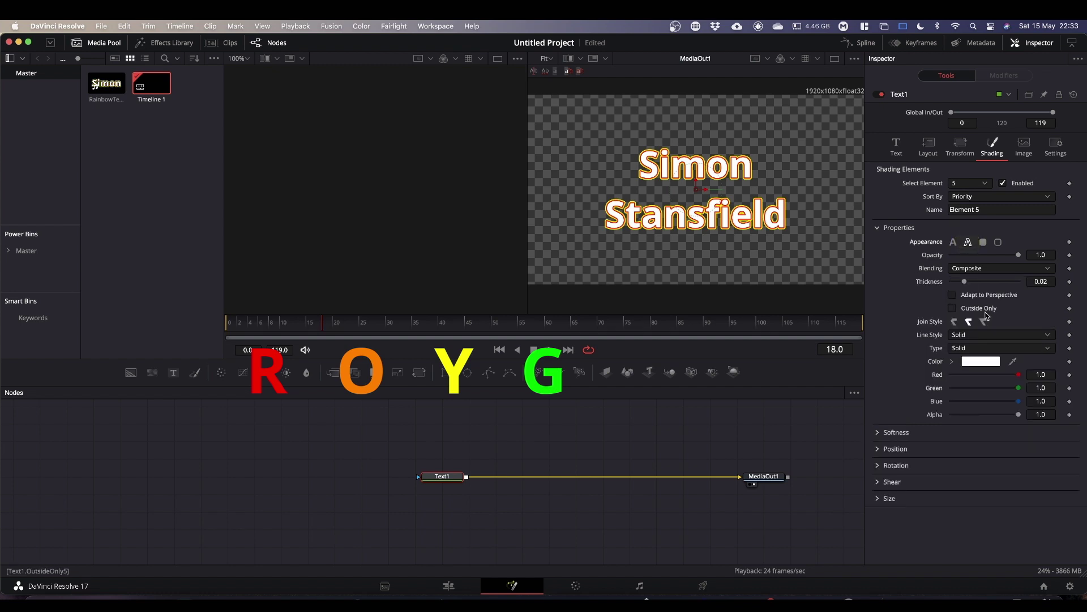
click(1049, 281)
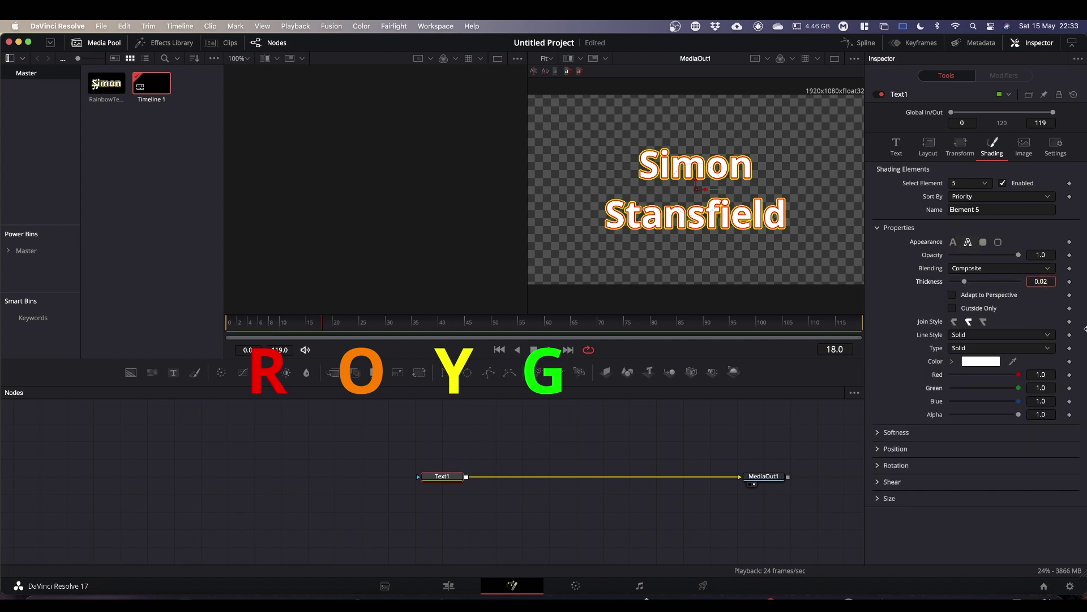
key(BackSpace)
text(8)
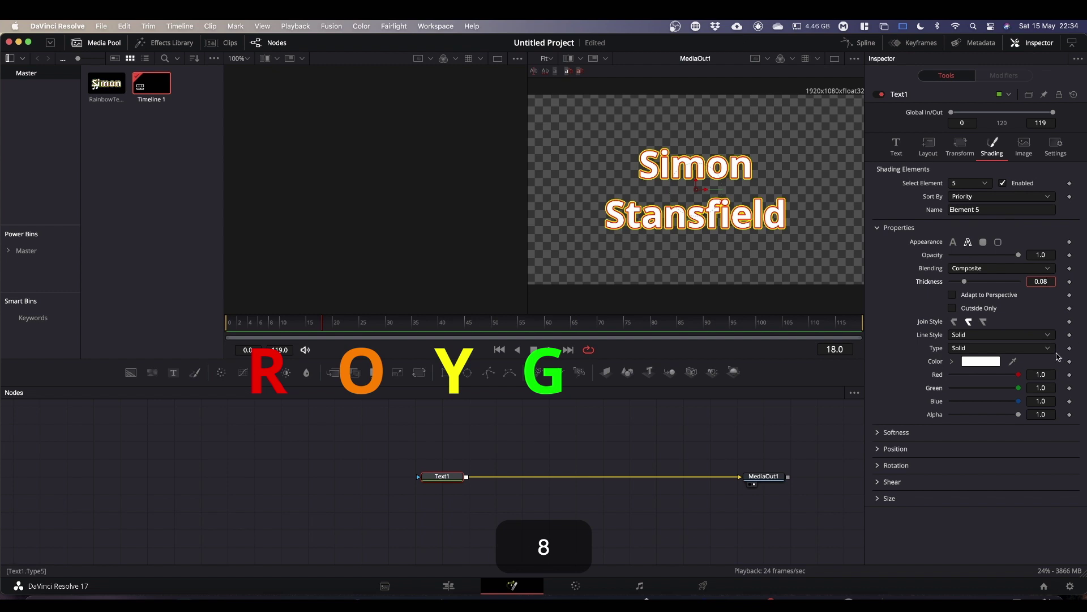
click(952, 308)
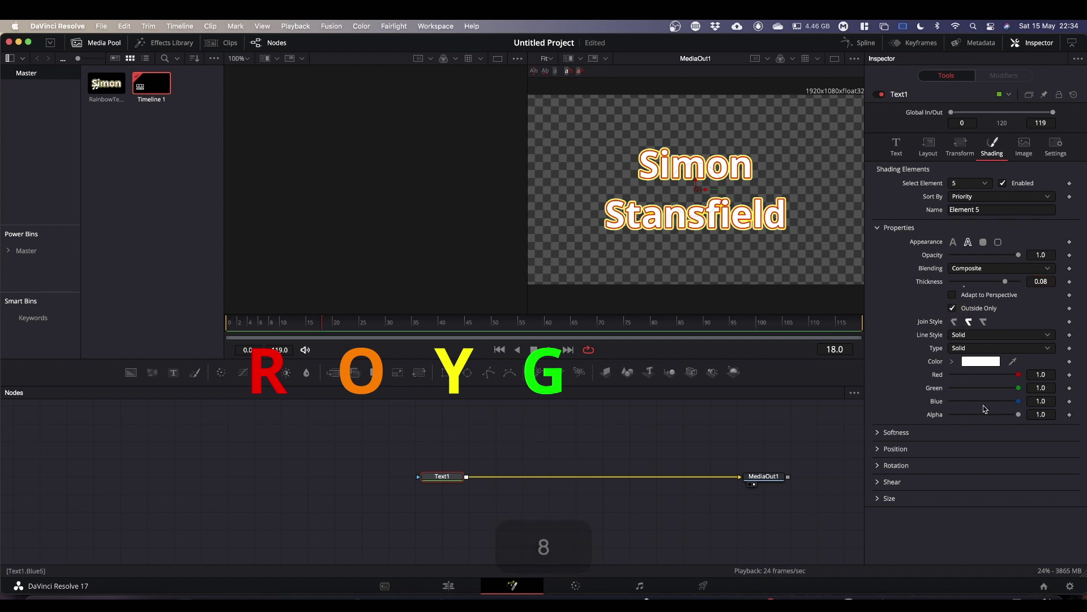
drag(1018, 374, 932, 375)
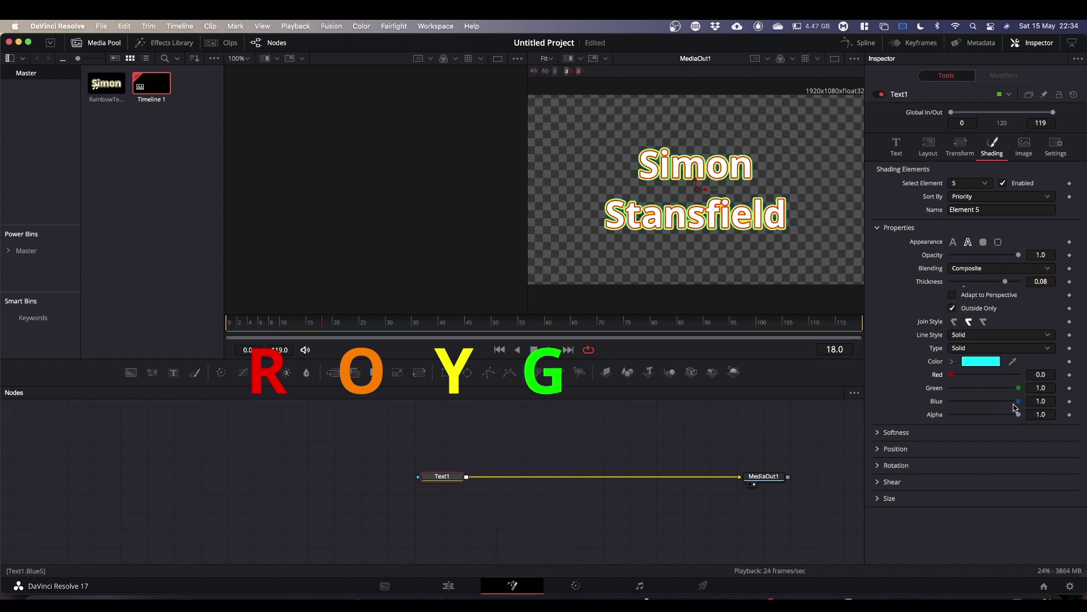
drag(1017, 404, 895, 404)
Enable element 6 as a 0.1-thick Outside Only outline, pure blue with green and red at 0.
click(986, 184)
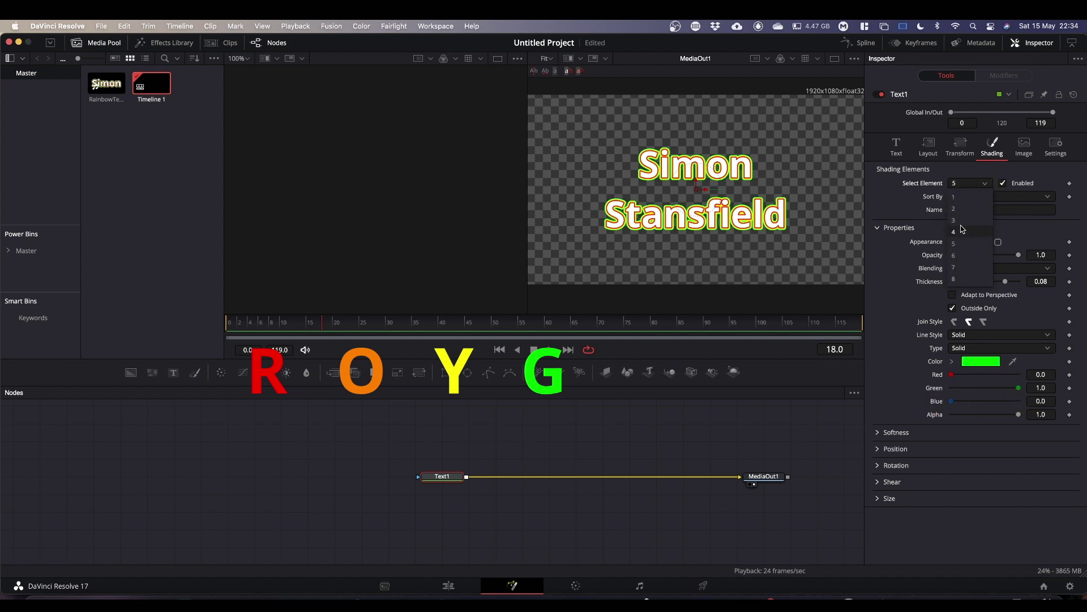
click(964, 255)
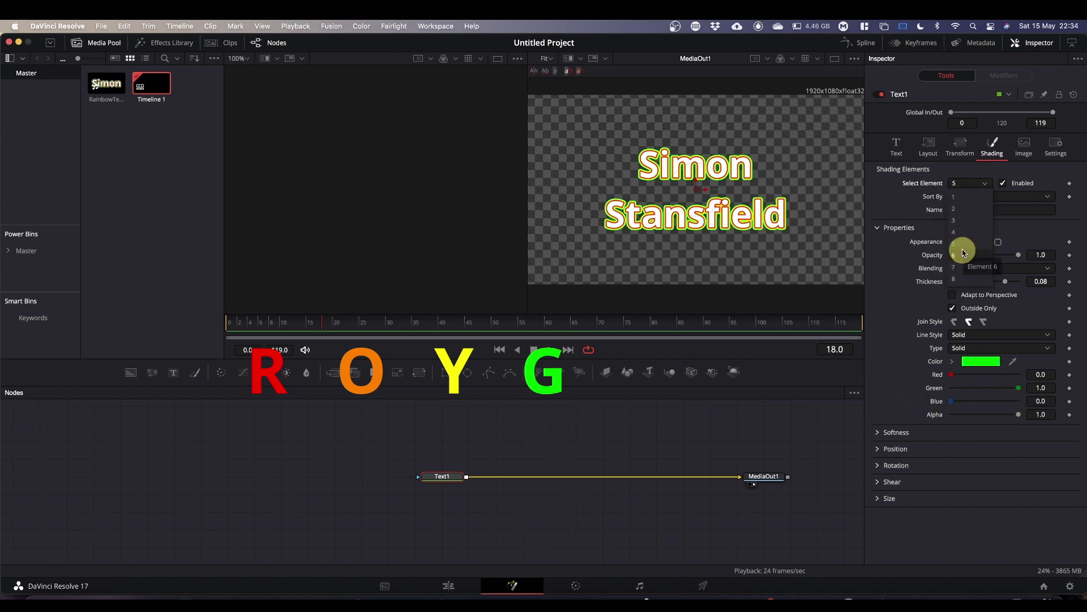
click(1003, 184)
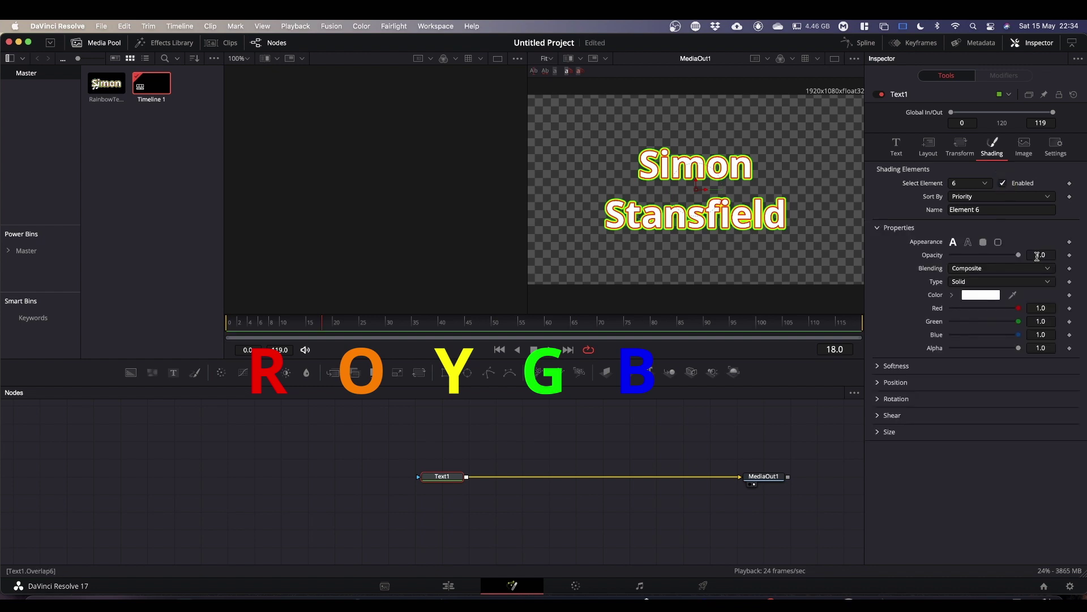
click(968, 242)
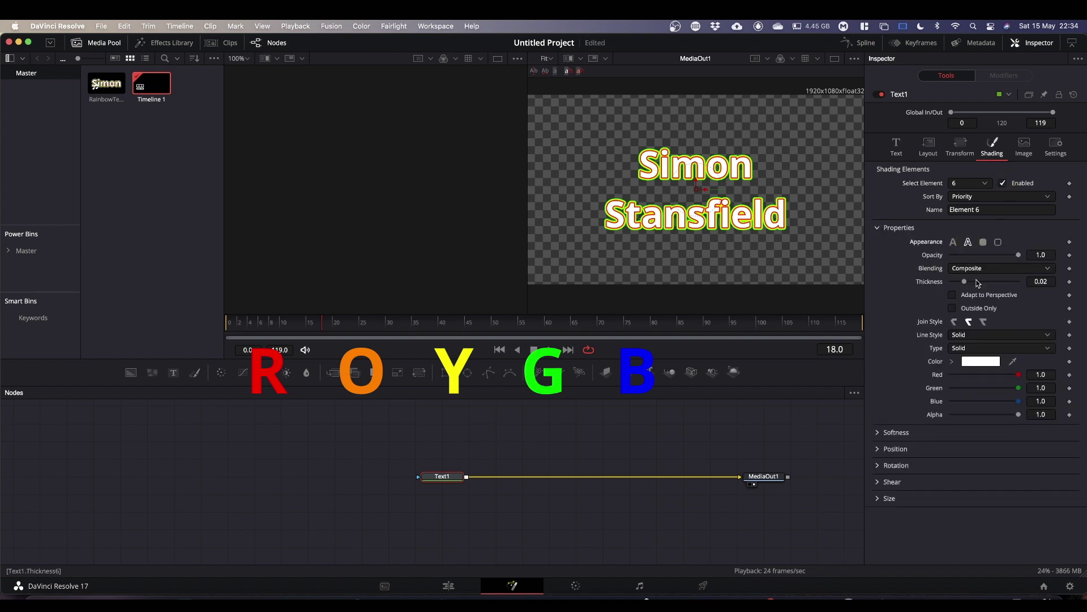
click(1051, 281)
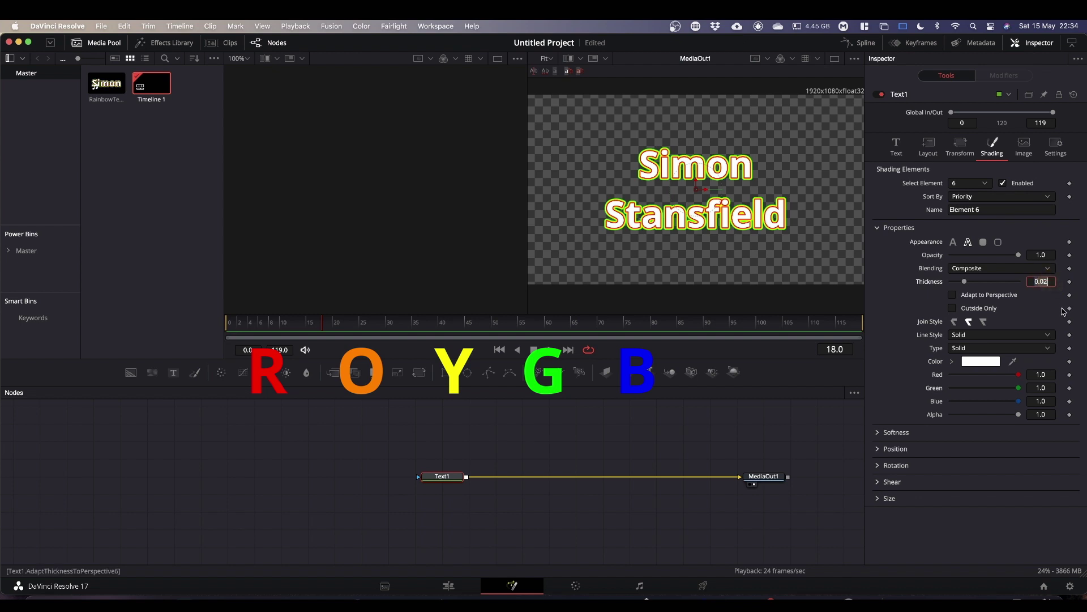
text(.1)
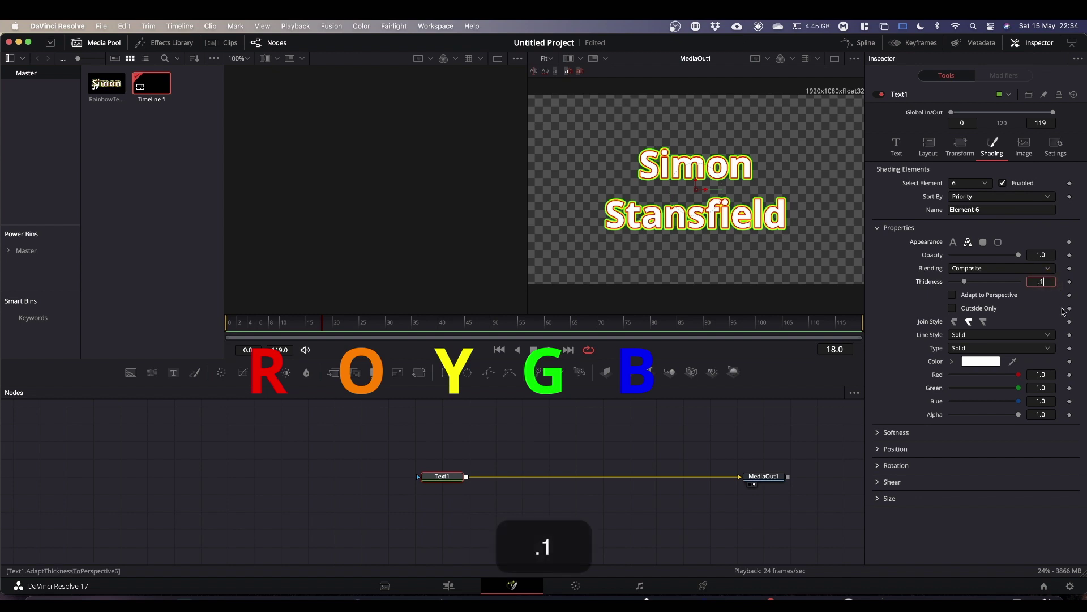
click(956, 310)
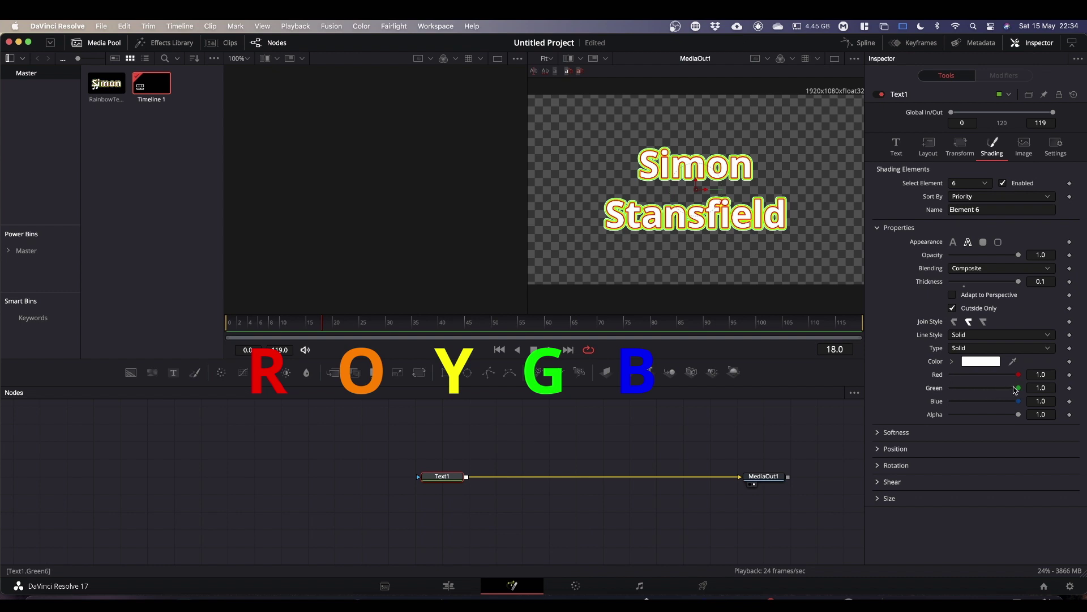
drag(1020, 390, 912, 396)
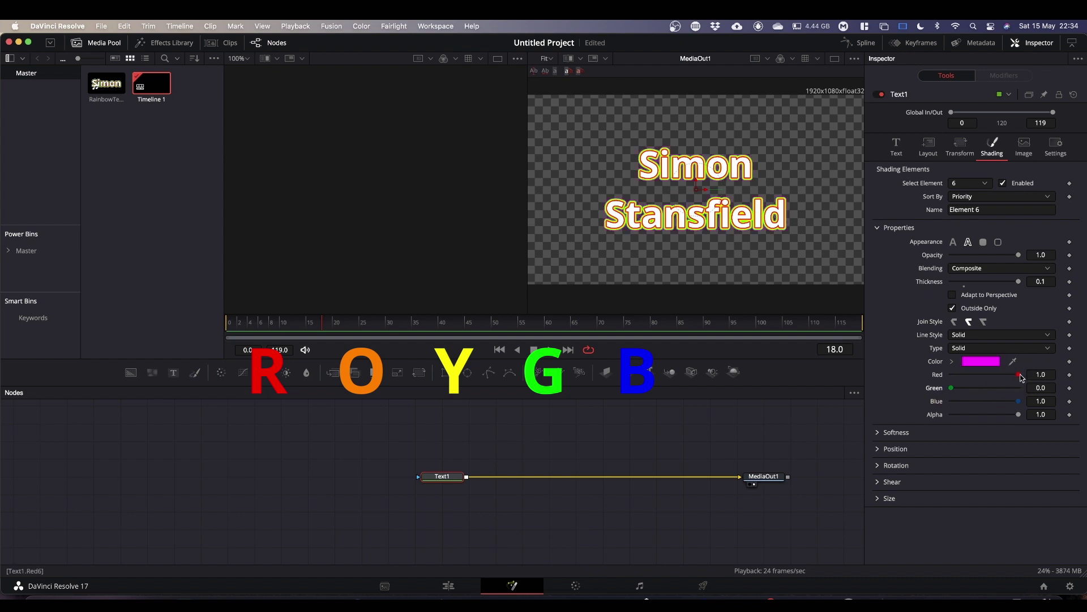
drag(1019, 377, 865, 387)
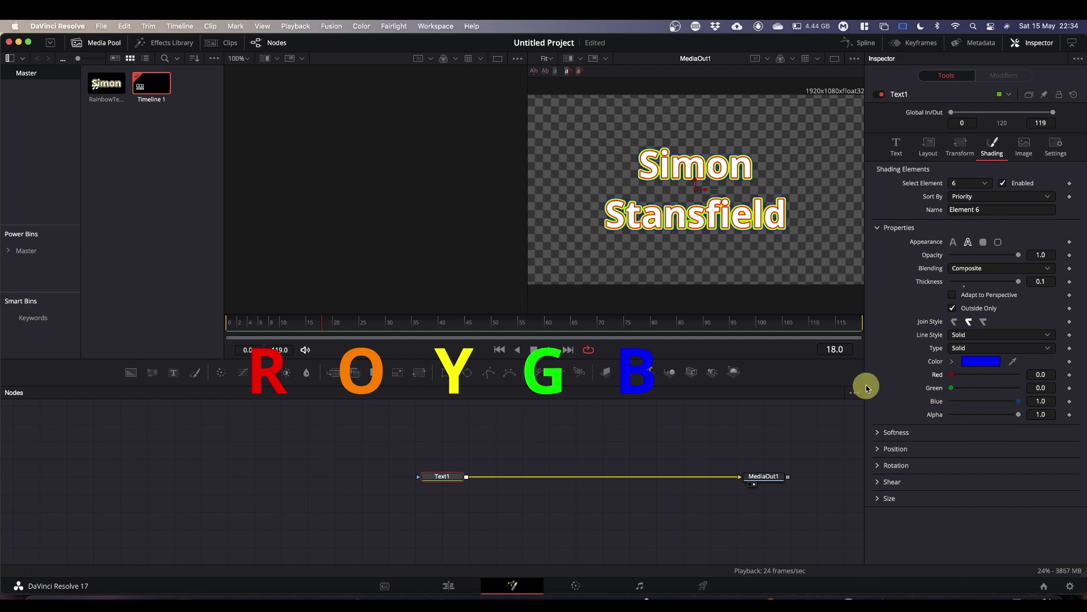
Enable element 7 as an Outside Only outline with thickness 0.12.
click(986, 185)
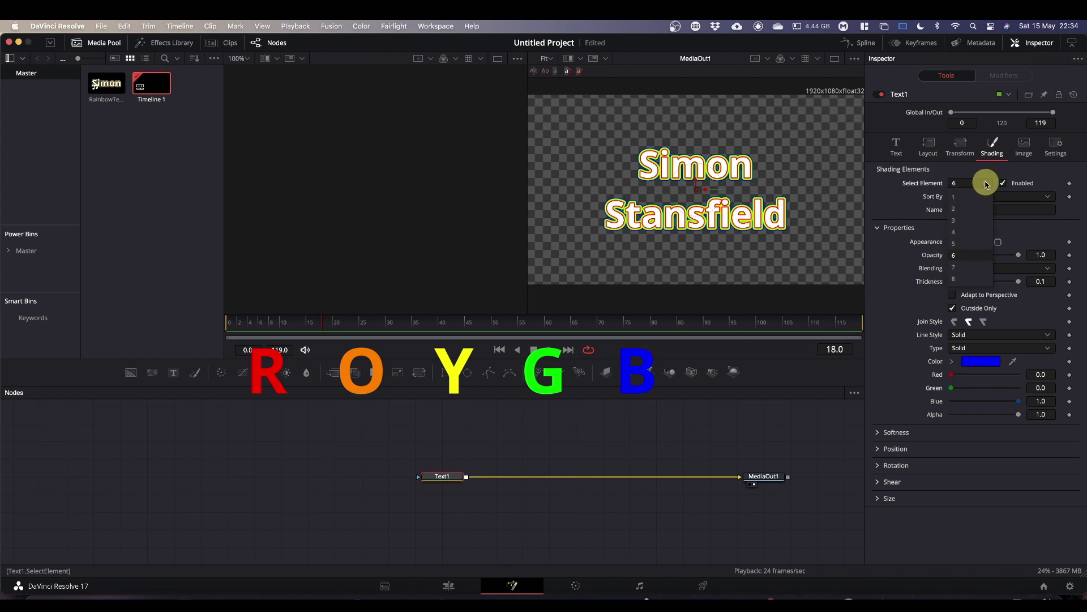
click(972, 263)
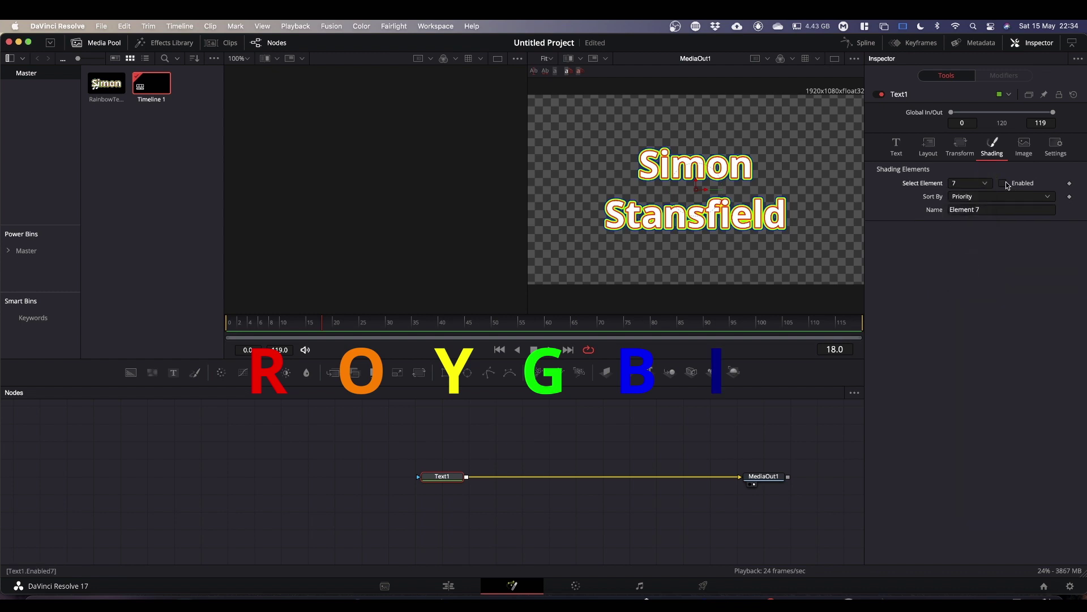
click(1004, 184)
click(969, 243)
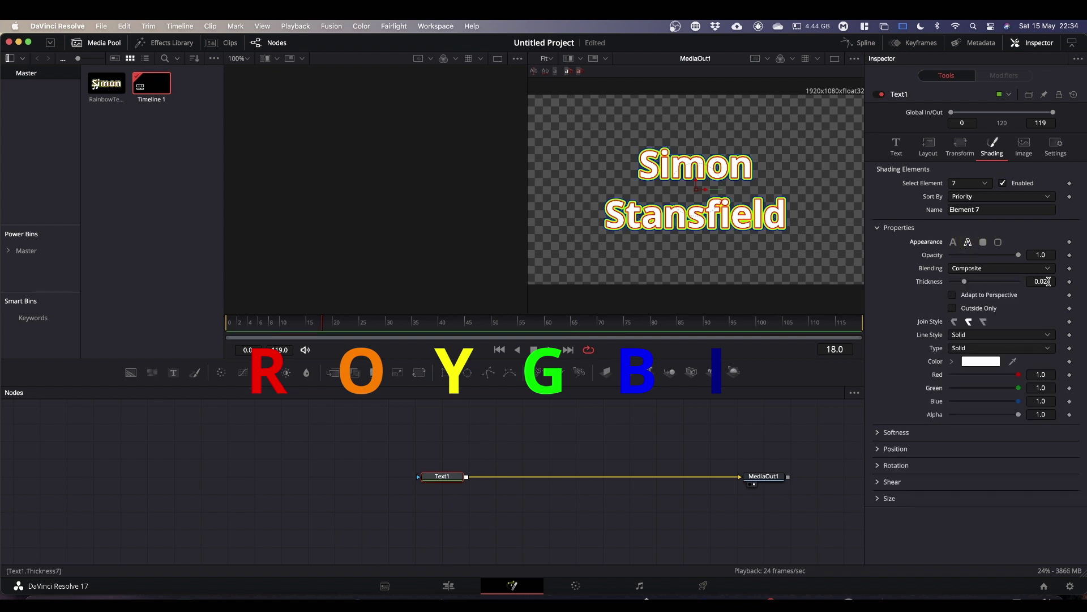
click(1048, 281)
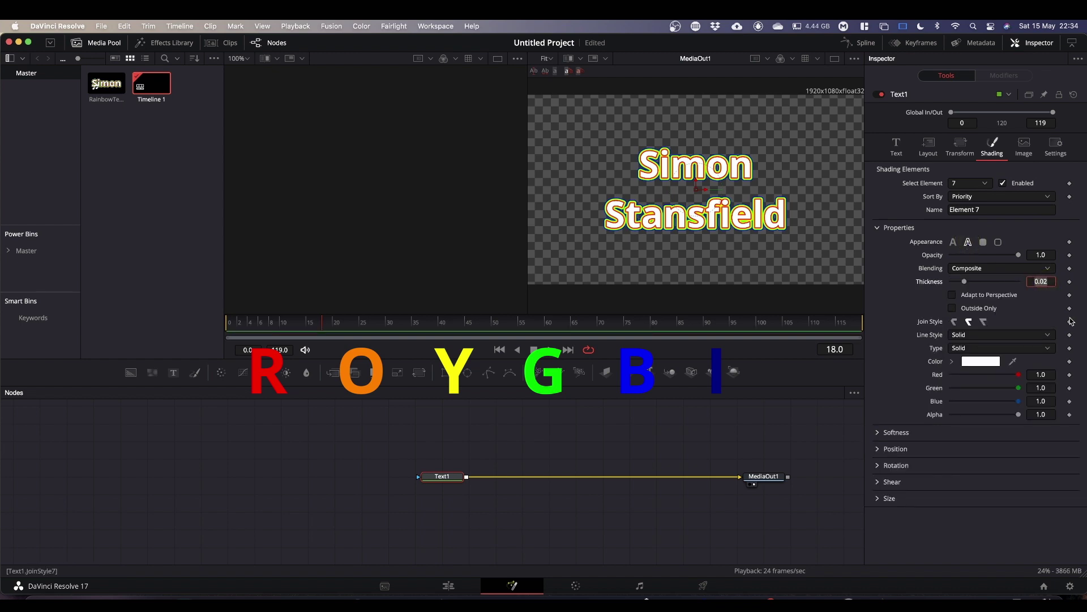
key(BackSpace)
key(BackSpace)
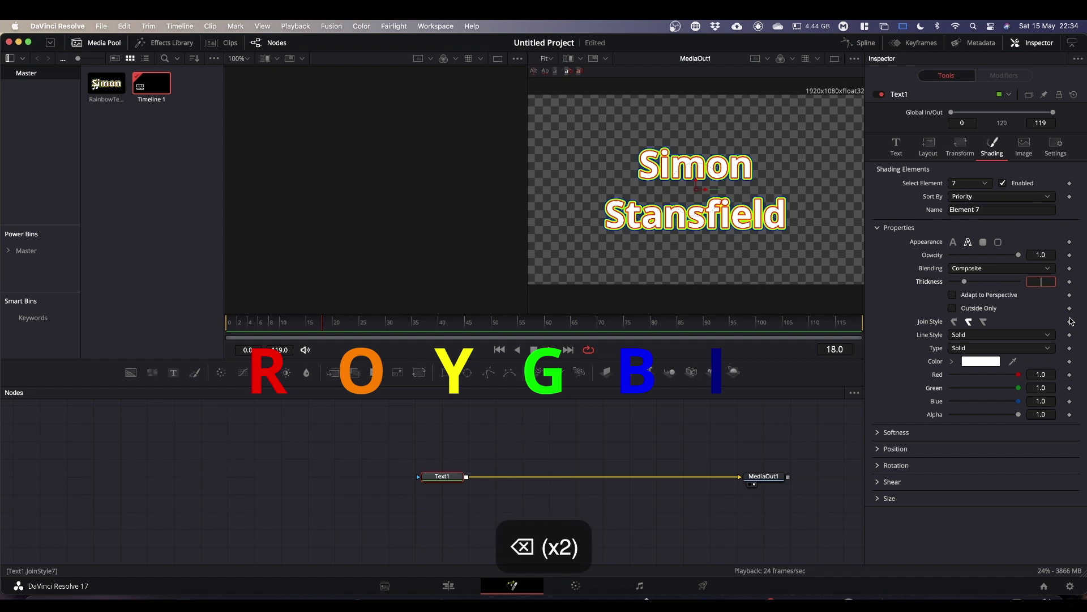
text(.12)
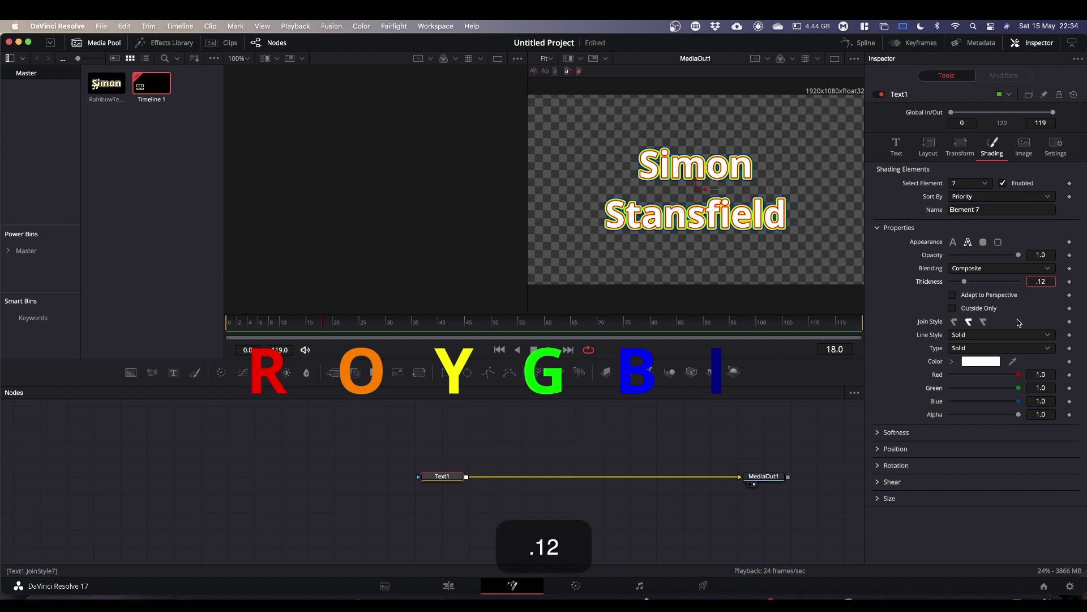
click(952, 308)
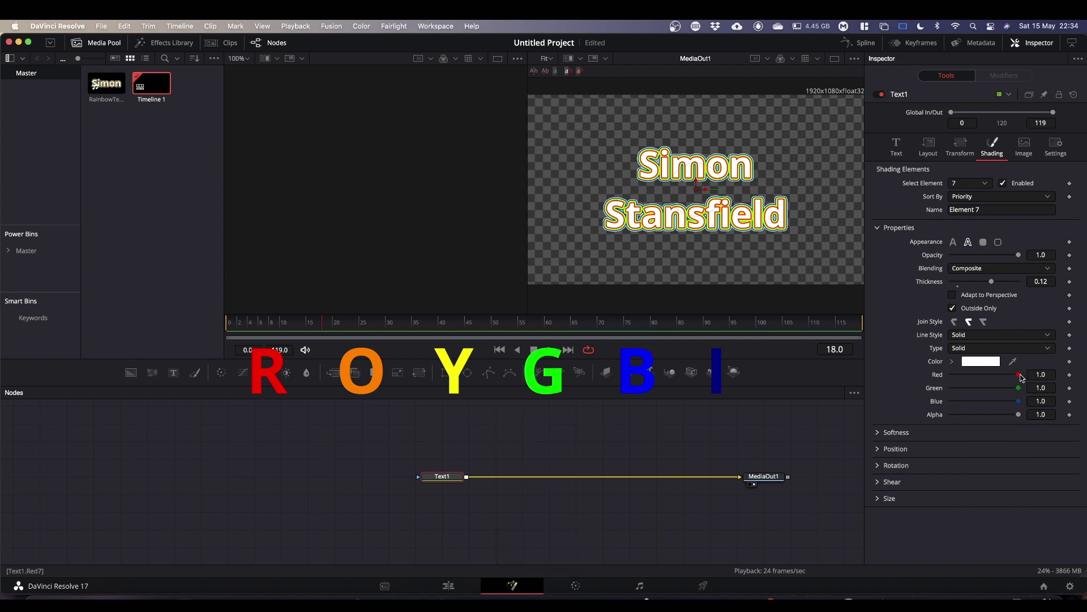
Colour element 7's outline indigo: red 0, green 0, blue 0.5.
drag(1021, 375, 952, 375)
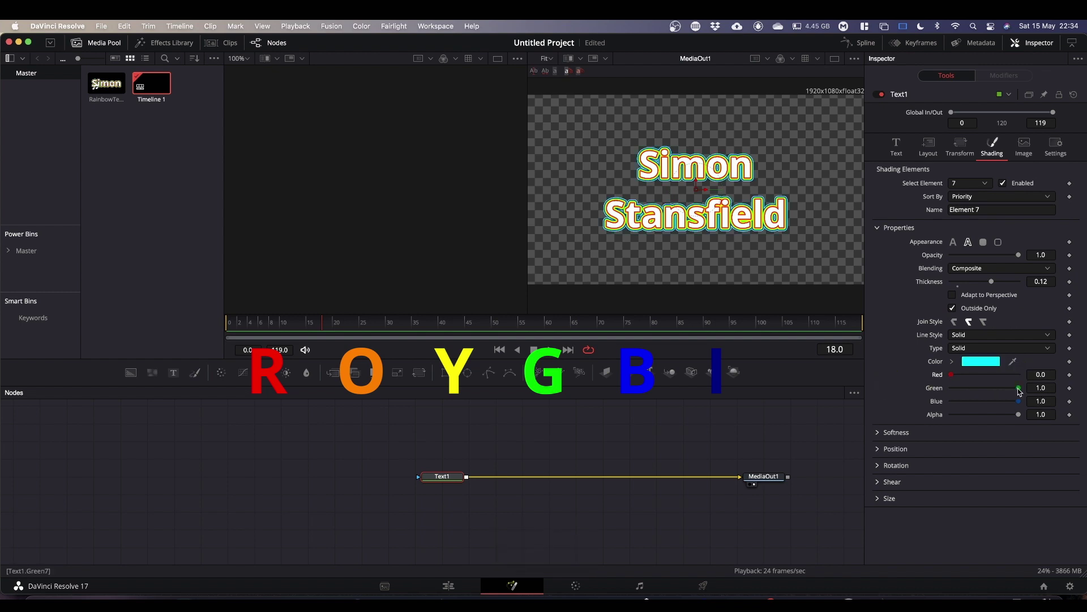
drag(1020, 389, 881, 400)
click(1041, 401)
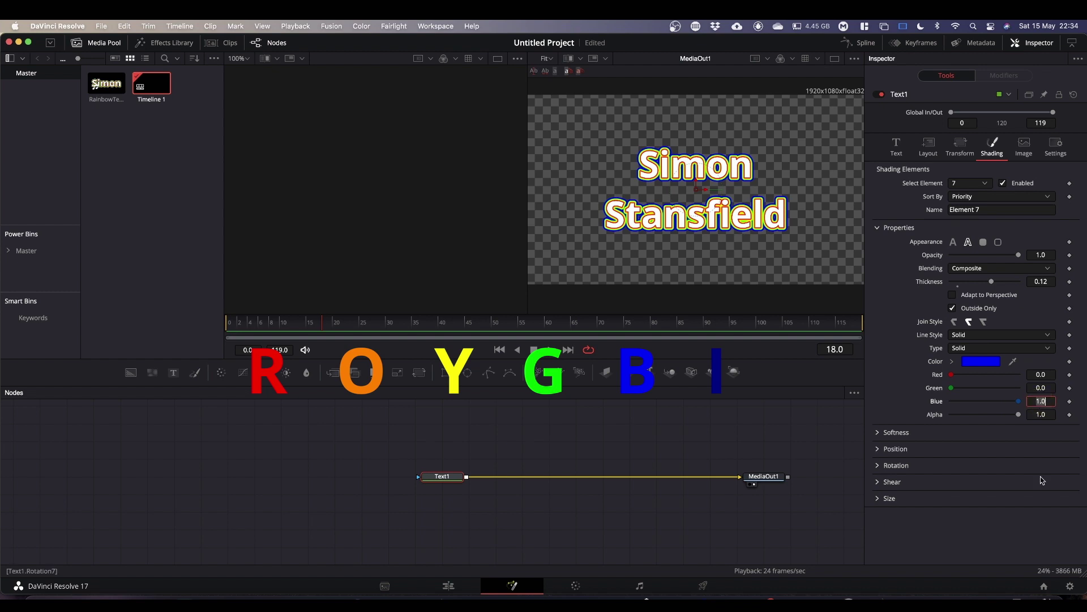
text(.5)
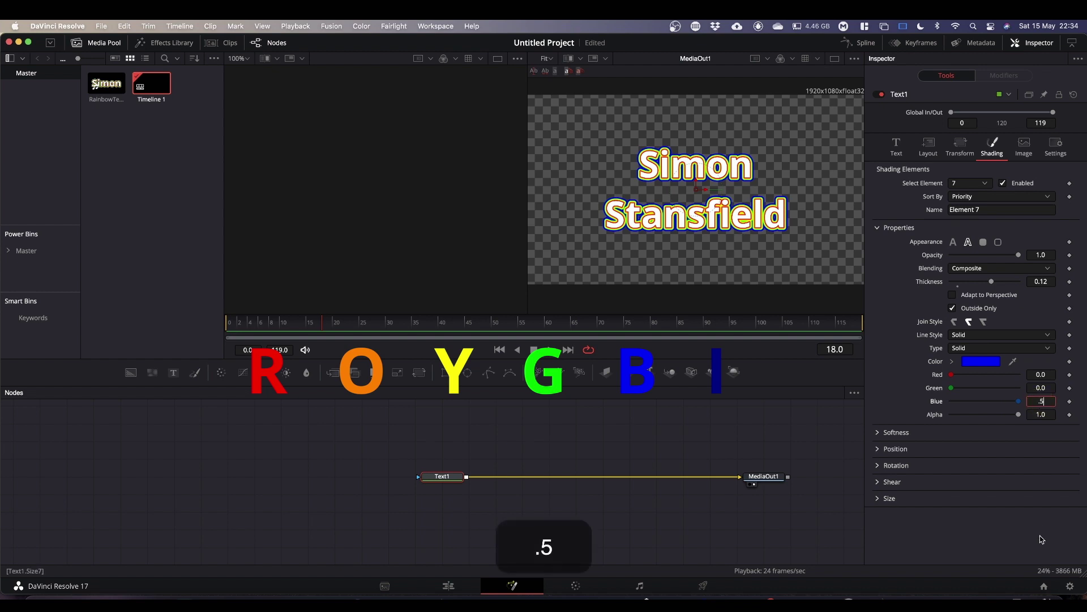
key(Return)
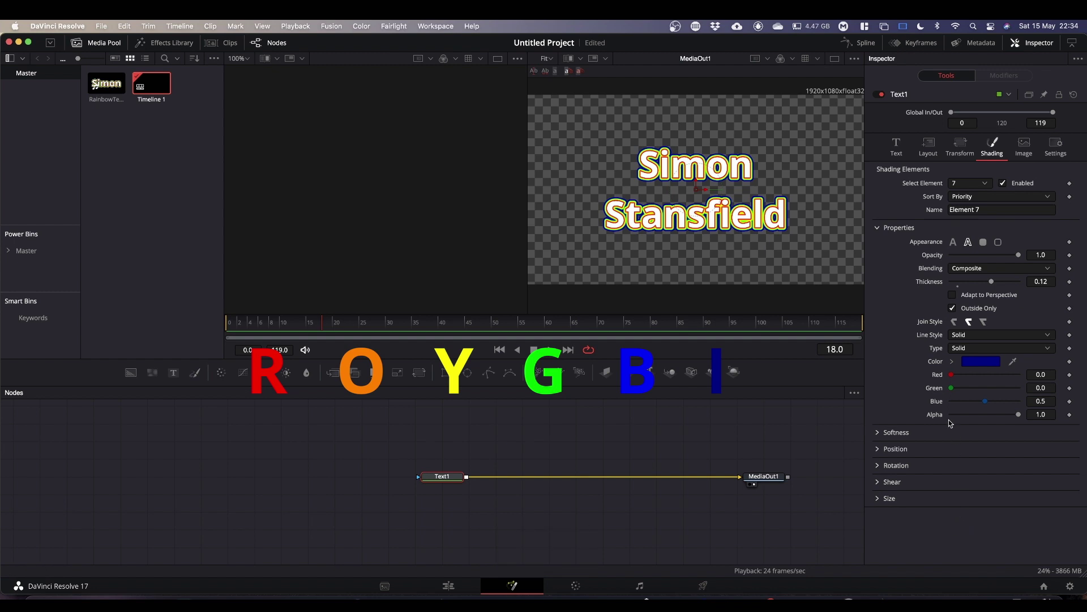
Enable shading element 8 as an Outside Only outline with thickness 0.14.
click(987, 186)
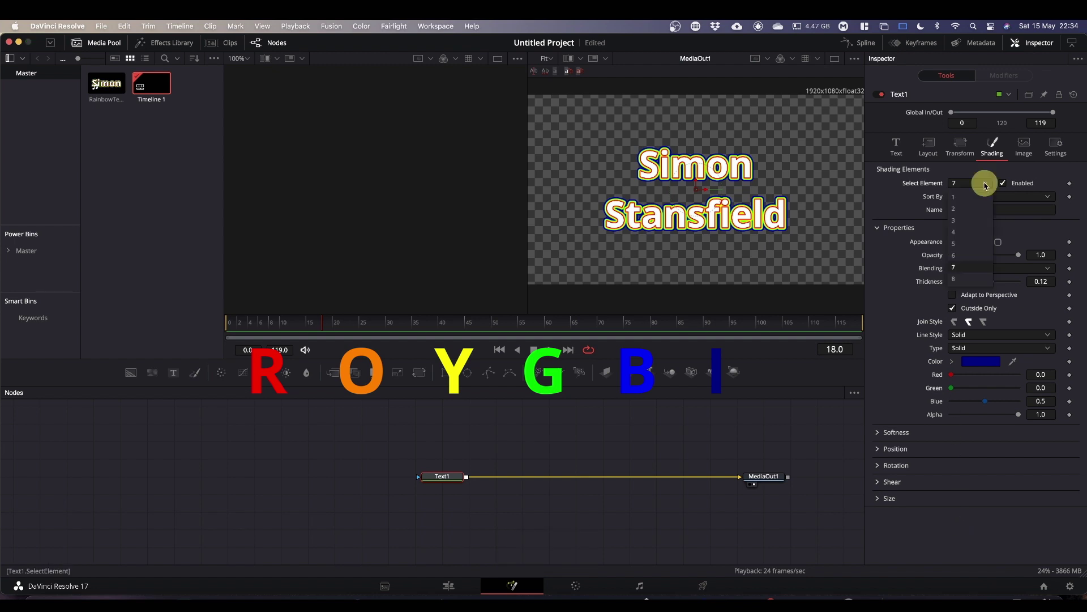
click(972, 266)
click(1003, 183)
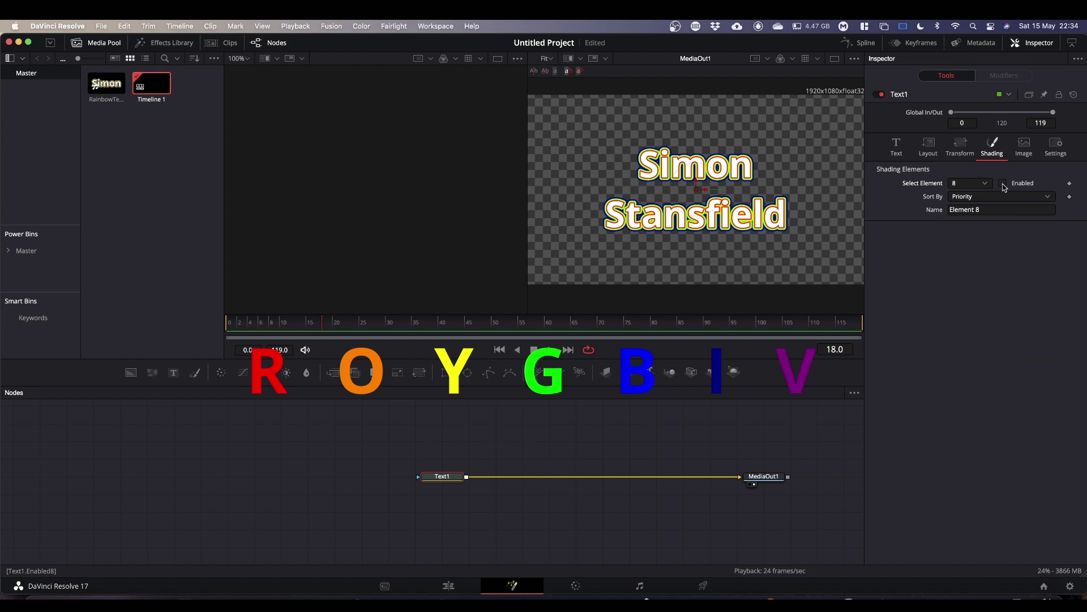
click(968, 242)
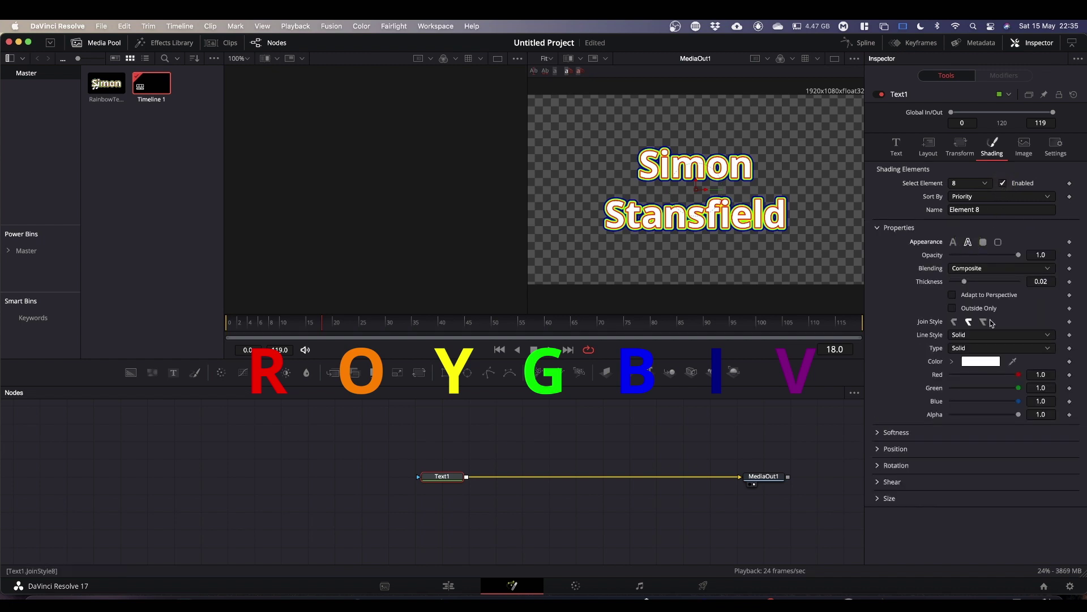
click(1048, 282)
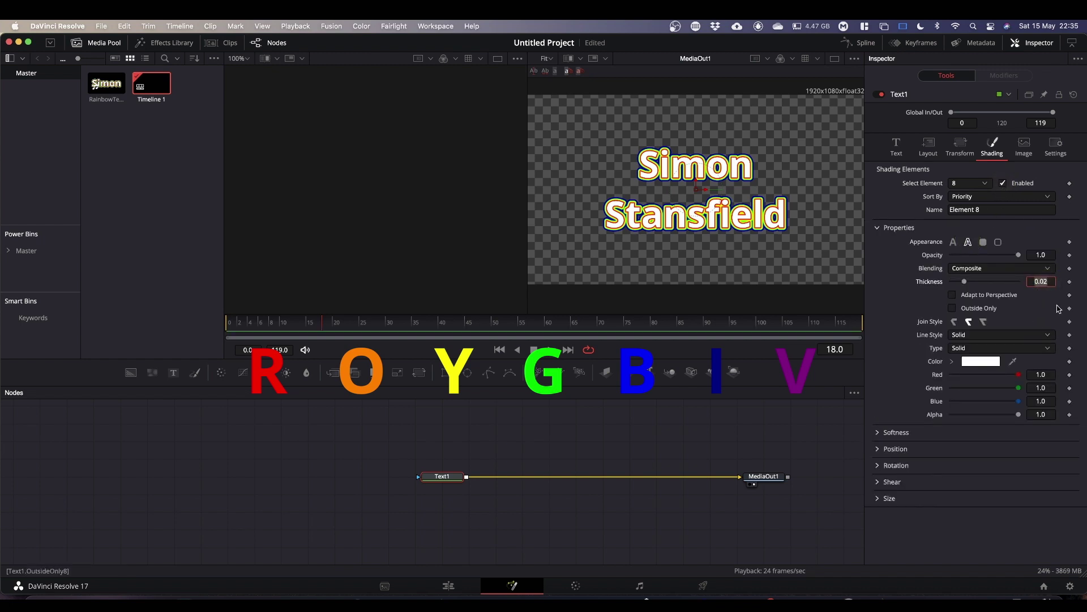
text(.14)
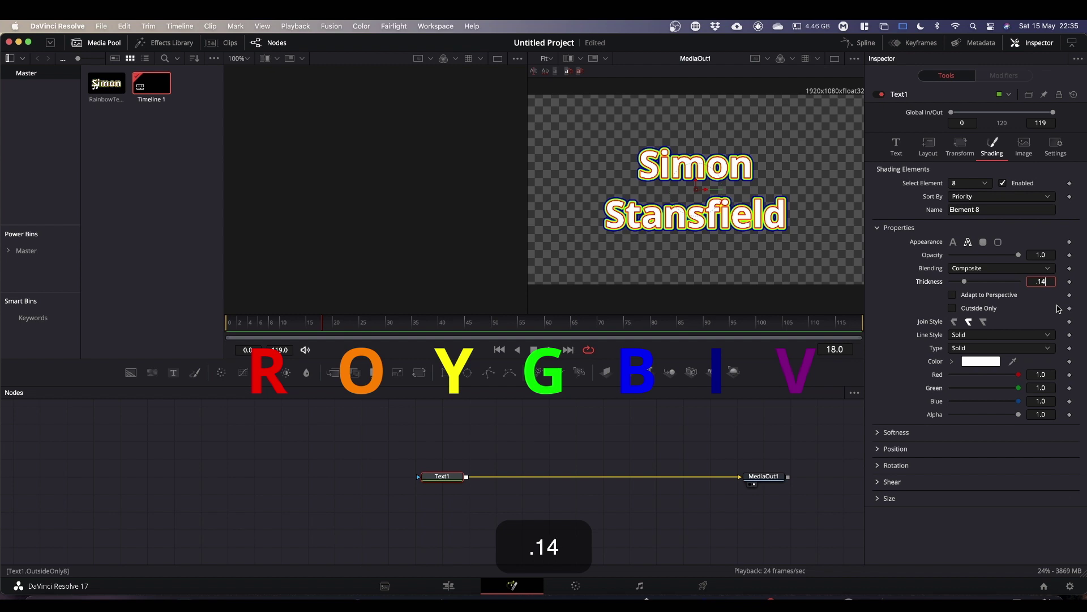
click(953, 308)
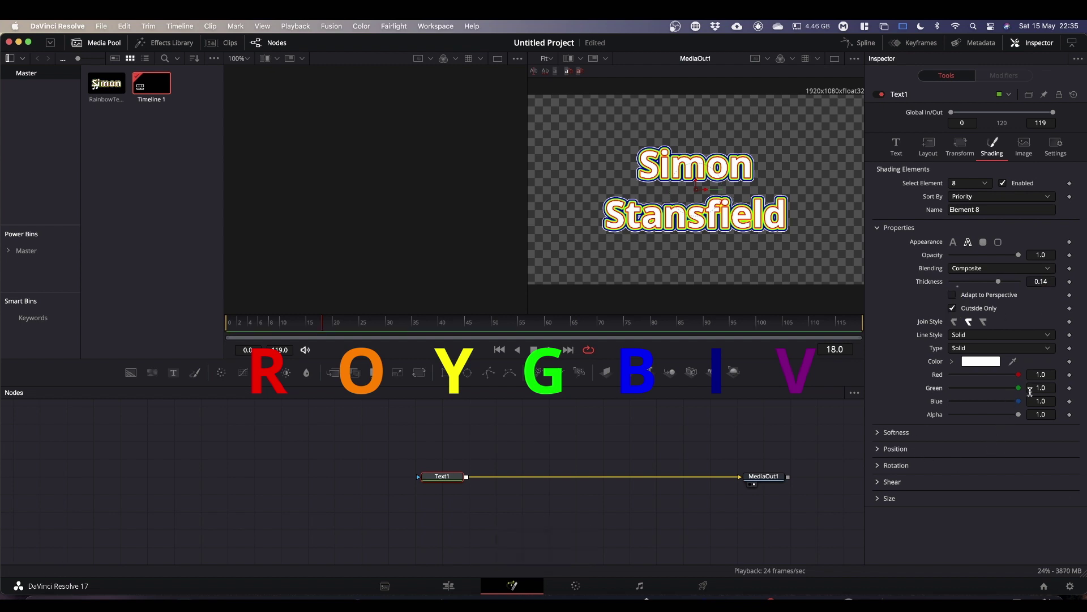
Colour element 8's outline violet: Green 0, Red 0.5, Blue 0.5.
drag(1018, 388, 879, 397)
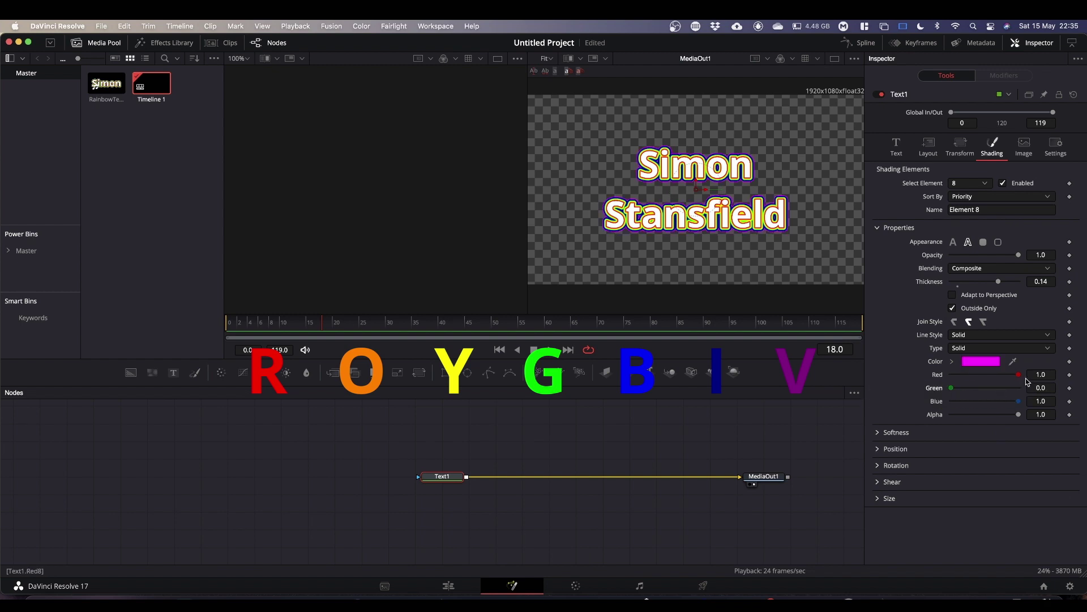
click(1041, 373)
text(.5)
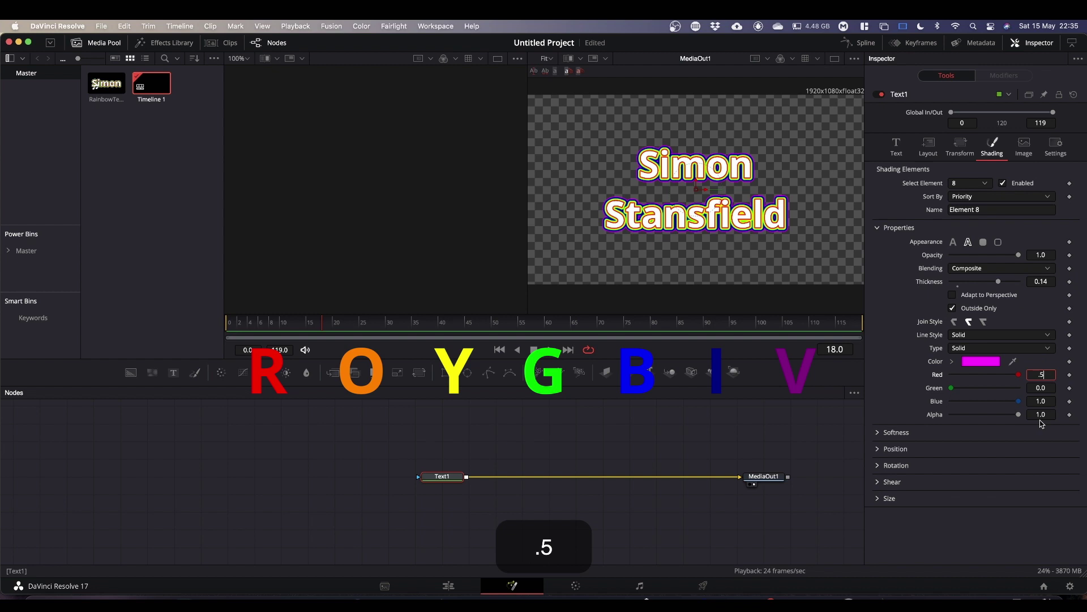
click(1046, 403)
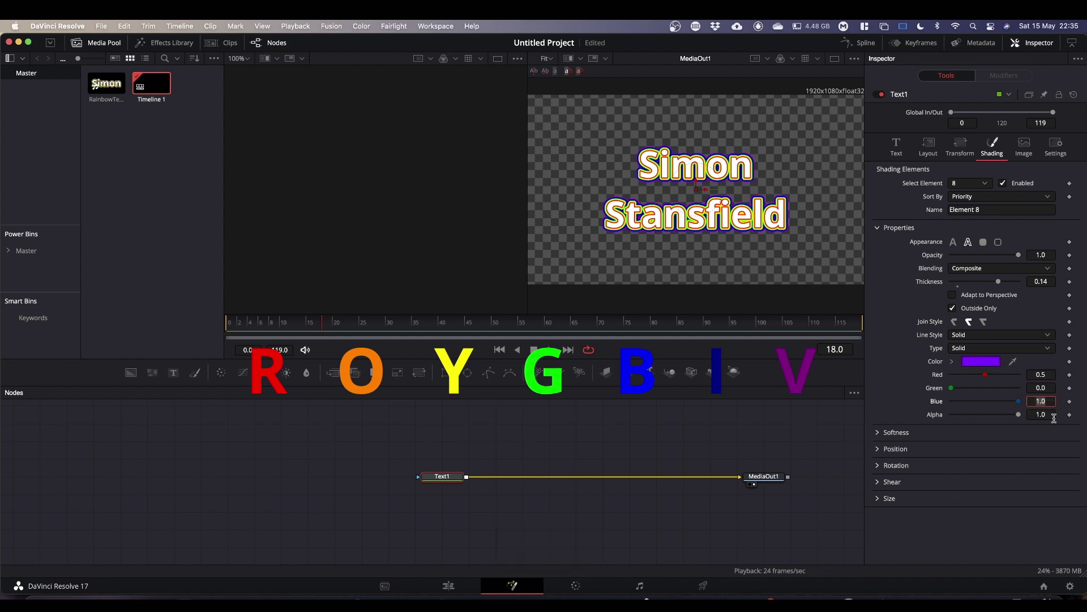
text(.5)
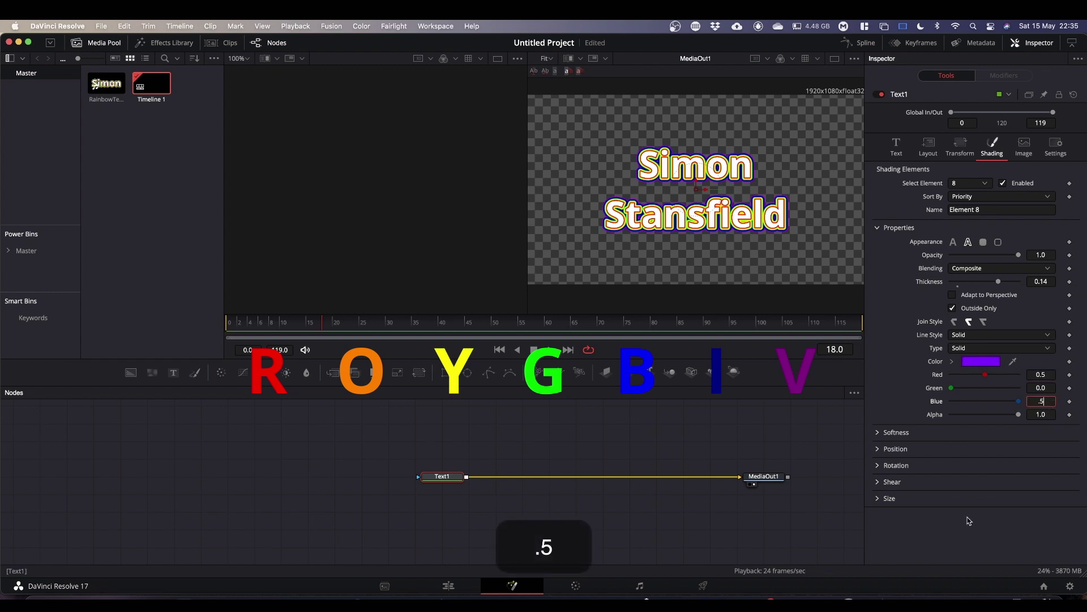
click(968, 517)
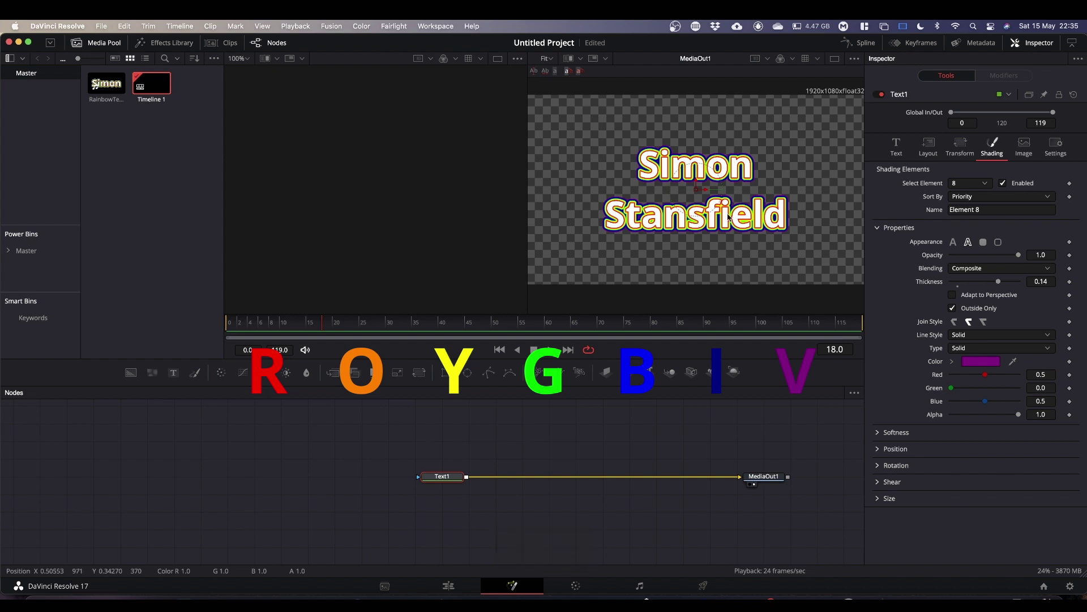
scroll(749, 230, up, 3)
scroll(749, 229, up, 3)
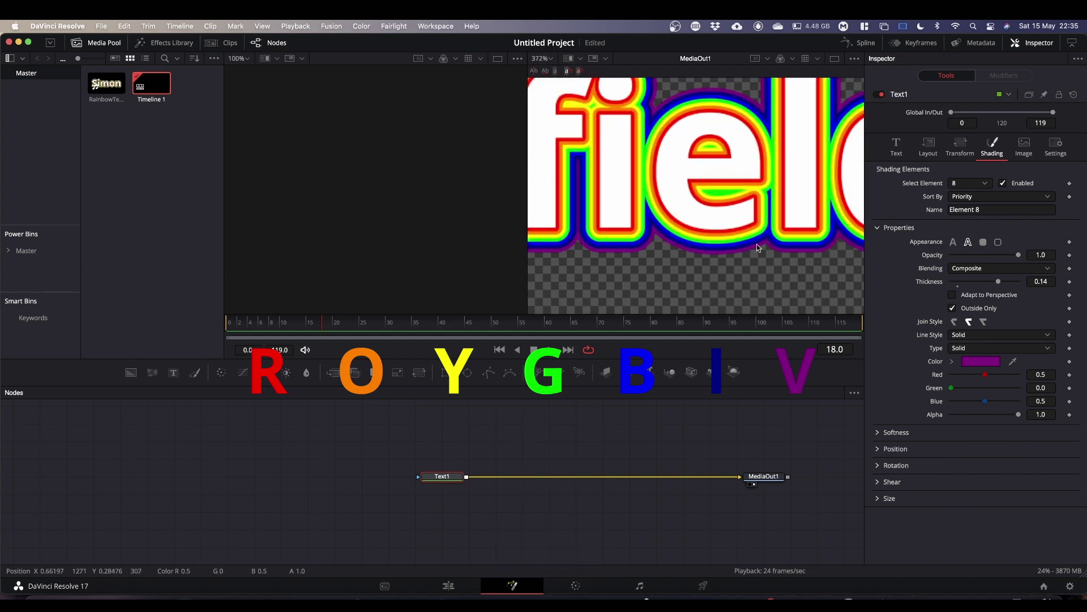
scroll(758, 229, down, 3)
scroll(758, 230, down, 2)
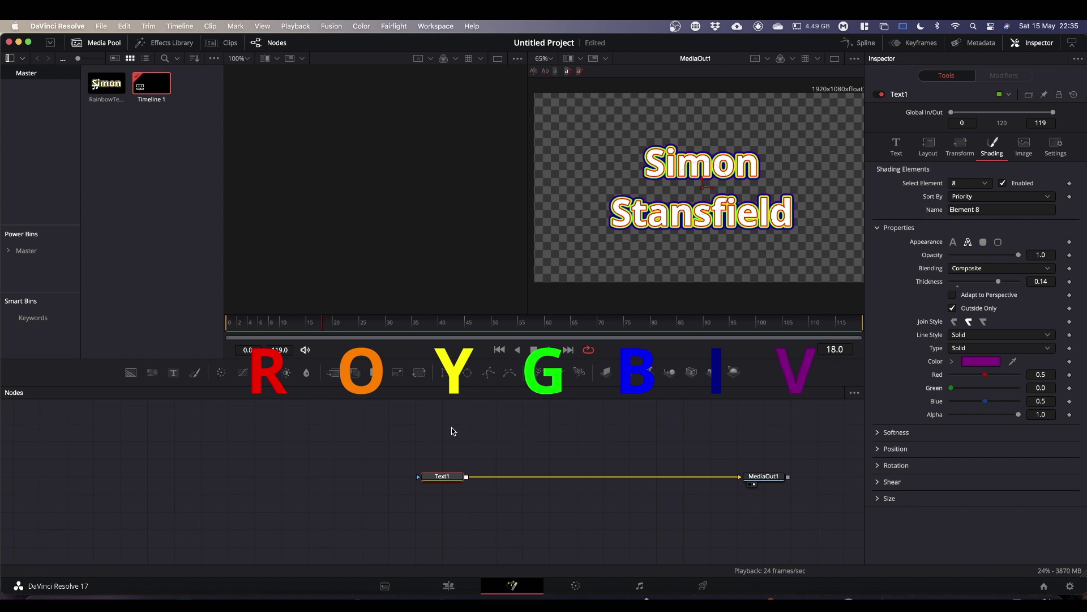
Move the Text1 and MediaOut1 nodes up-left and make Text1 the edited node.
drag(438, 437, 760, 510)
click(764, 475)
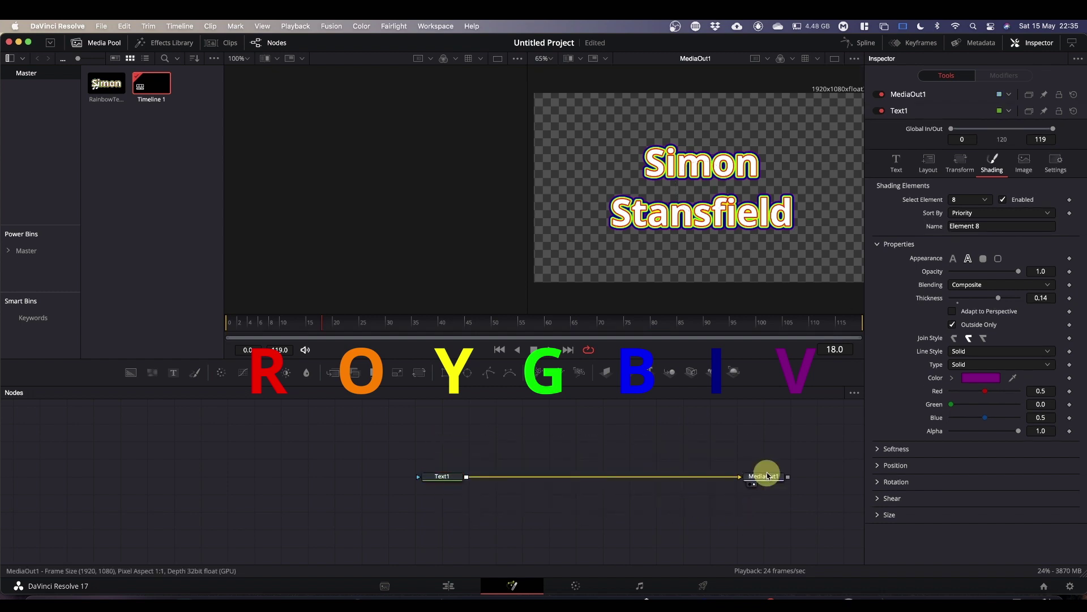
drag(437, 454, 644, 460)
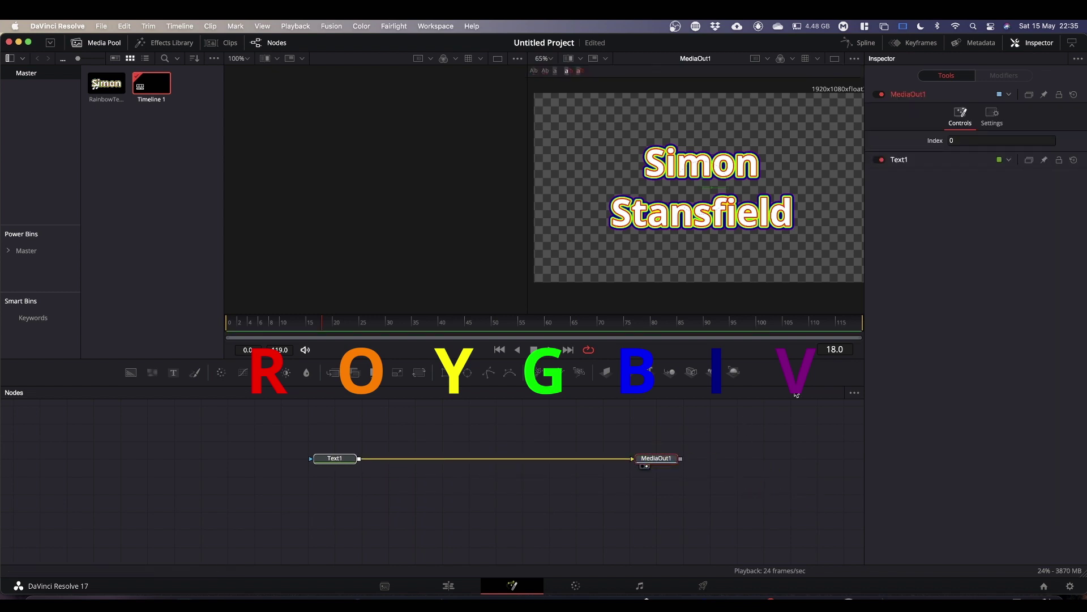
click(325, 457)
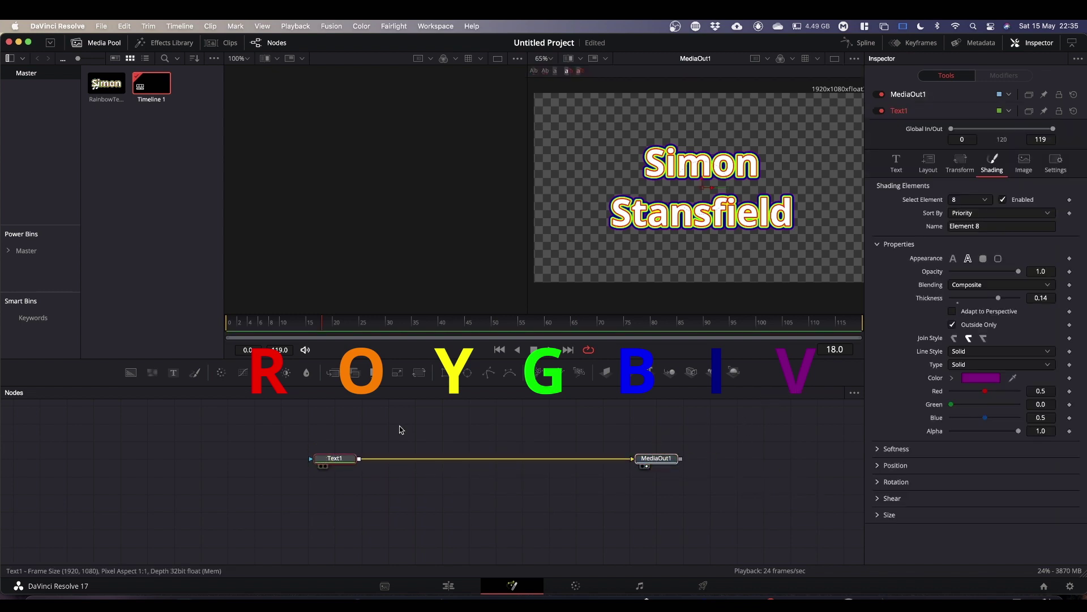
click(344, 458)
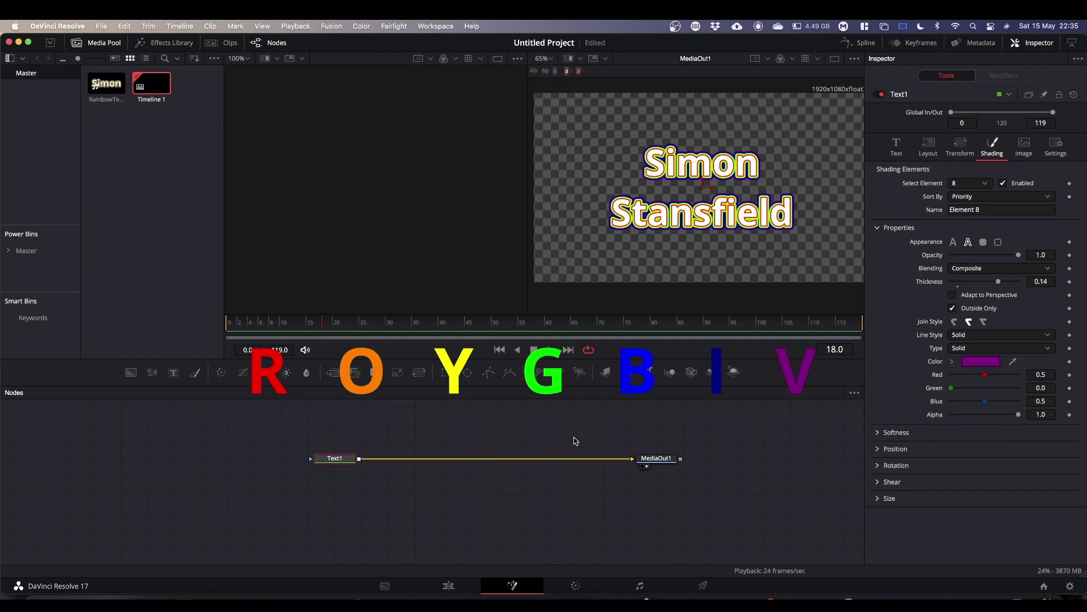
Keyframe the Red Outline element's colour at frame 0, then move to frame 6.
click(988, 186)
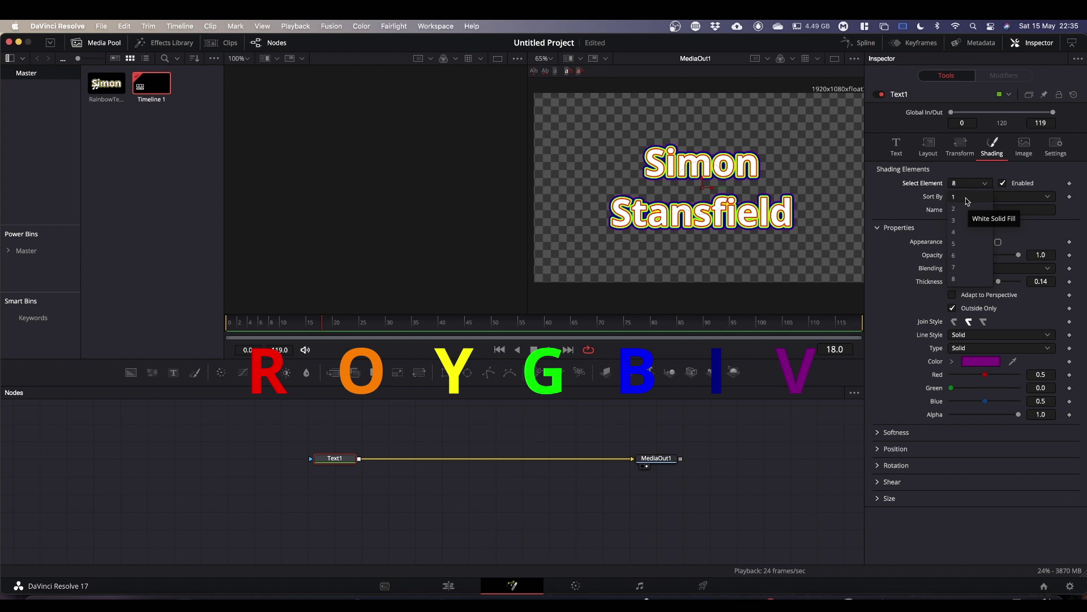
click(964, 210)
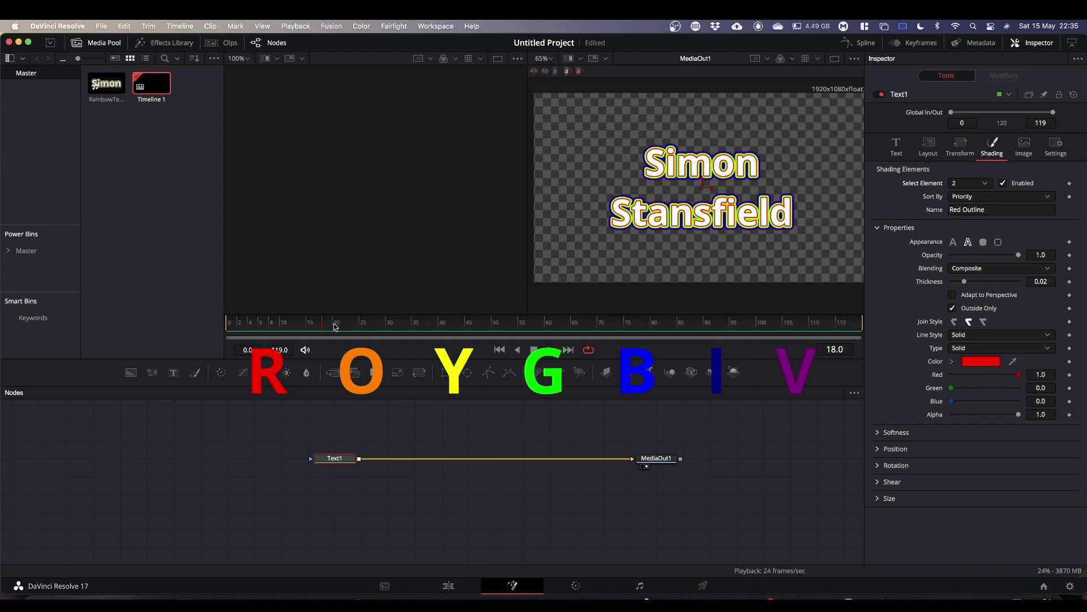
drag(335, 324, 219, 325)
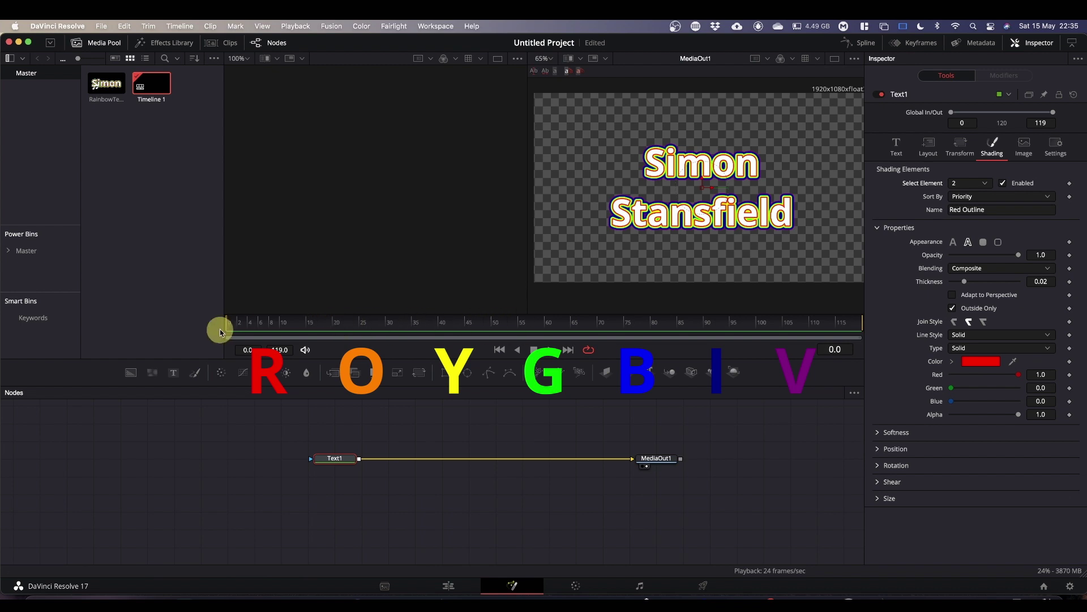
click(1070, 362)
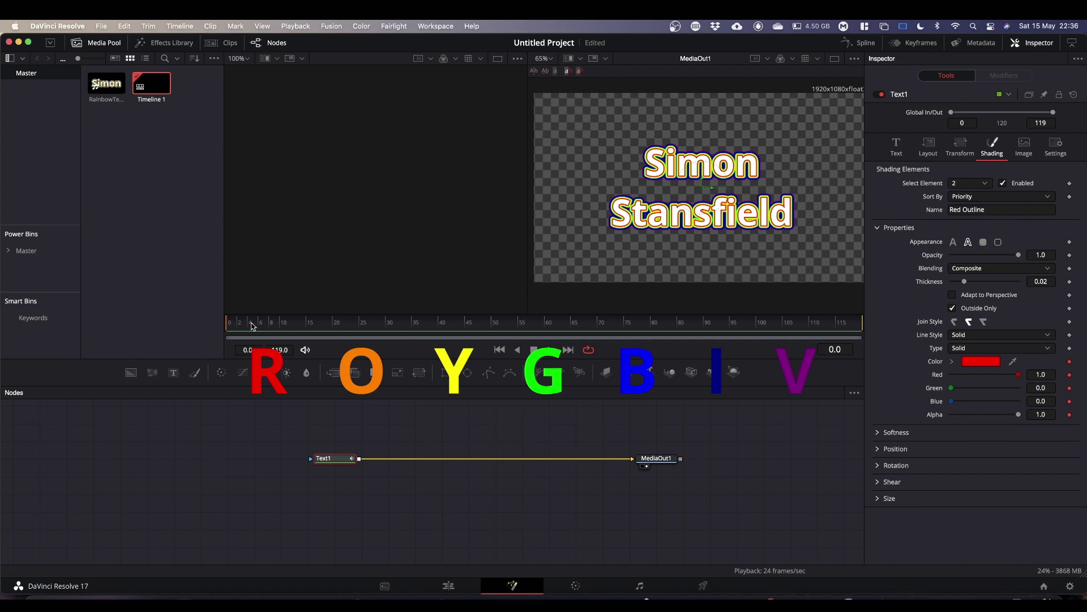
drag(253, 327, 260, 334)
drag(262, 328, 260, 339)
At frame 6, set Green to 0.5 for orange and keyframe all RGBA channels.
click(1041, 387)
double_click(1041, 388)
text(.5)
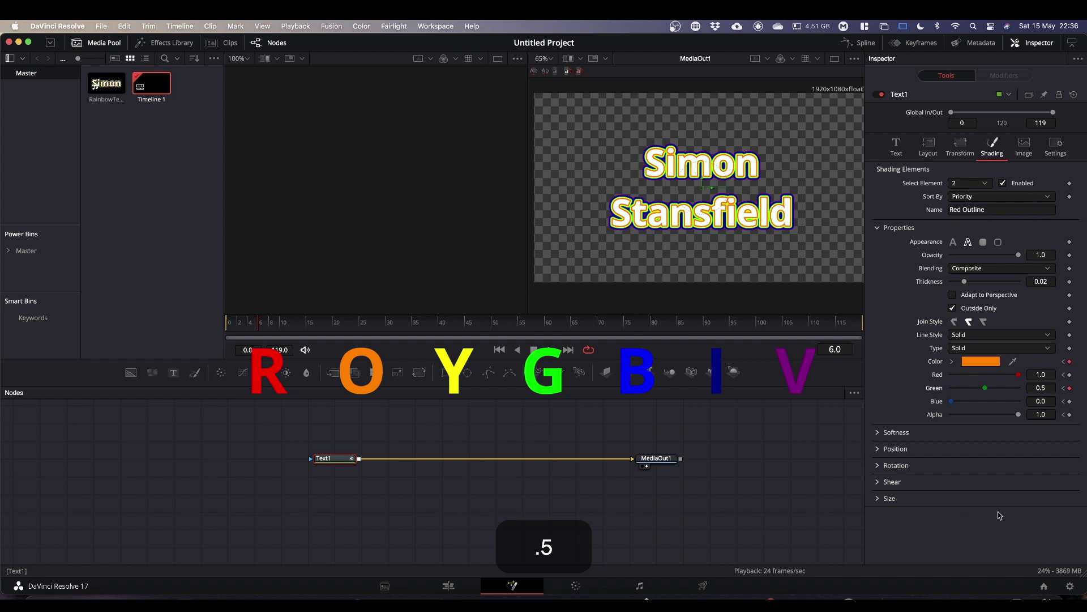
click(1070, 388)
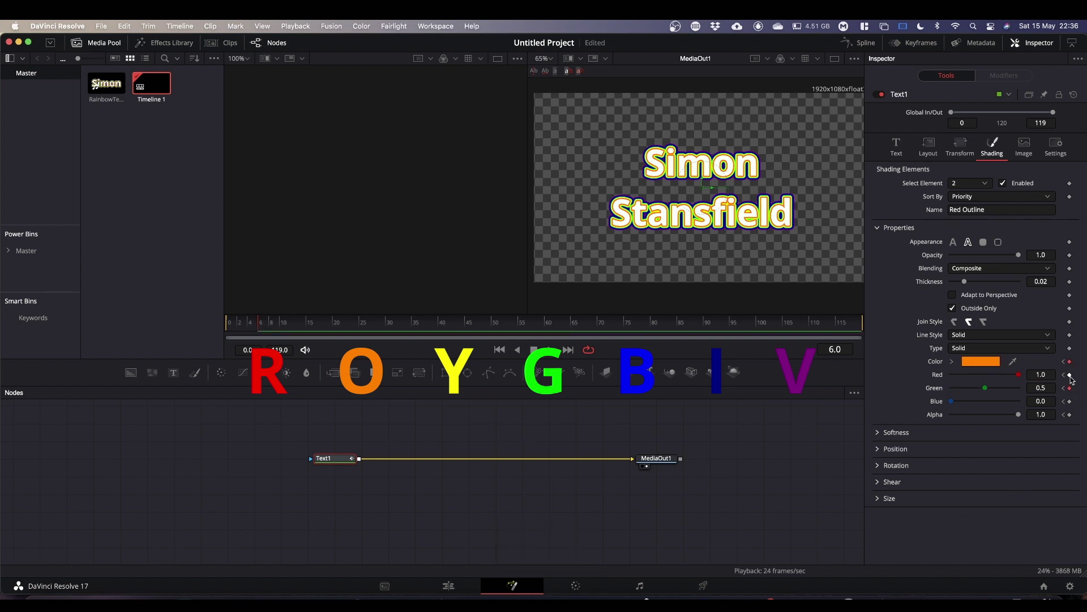
click(1069, 375)
click(1070, 401)
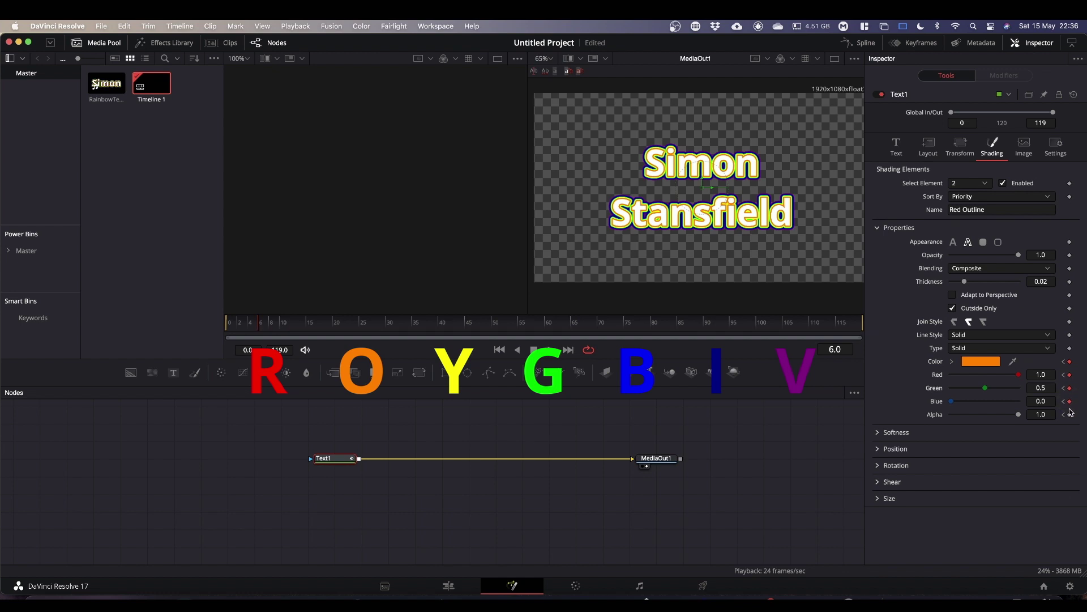
click(1070, 415)
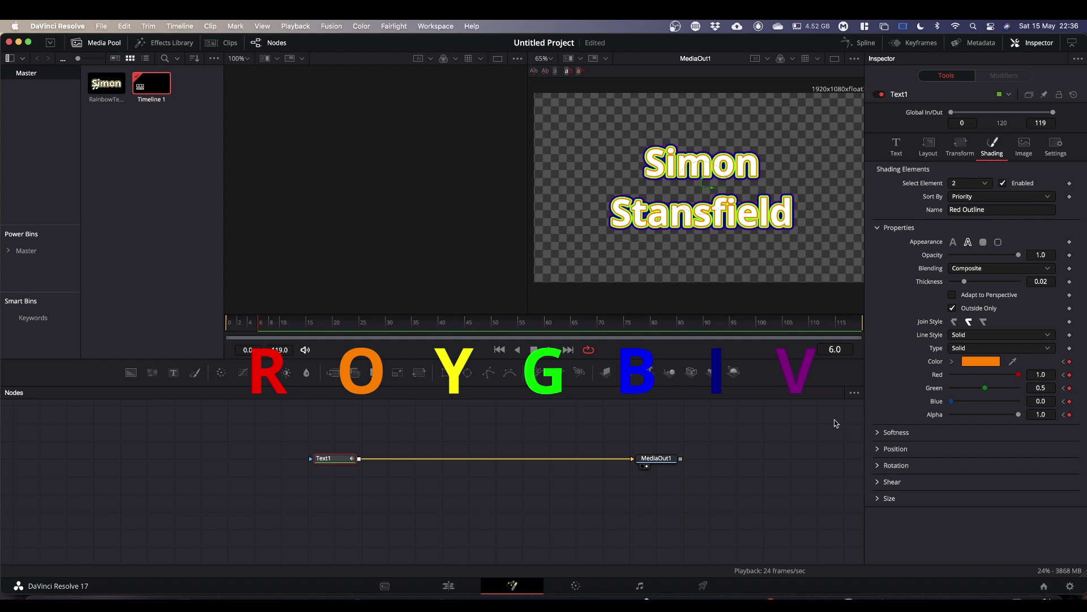
At frame 12, raise Green to 1.0 for yellow and keyframe all channels.
click(293, 324)
drag(986, 390, 1044, 388)
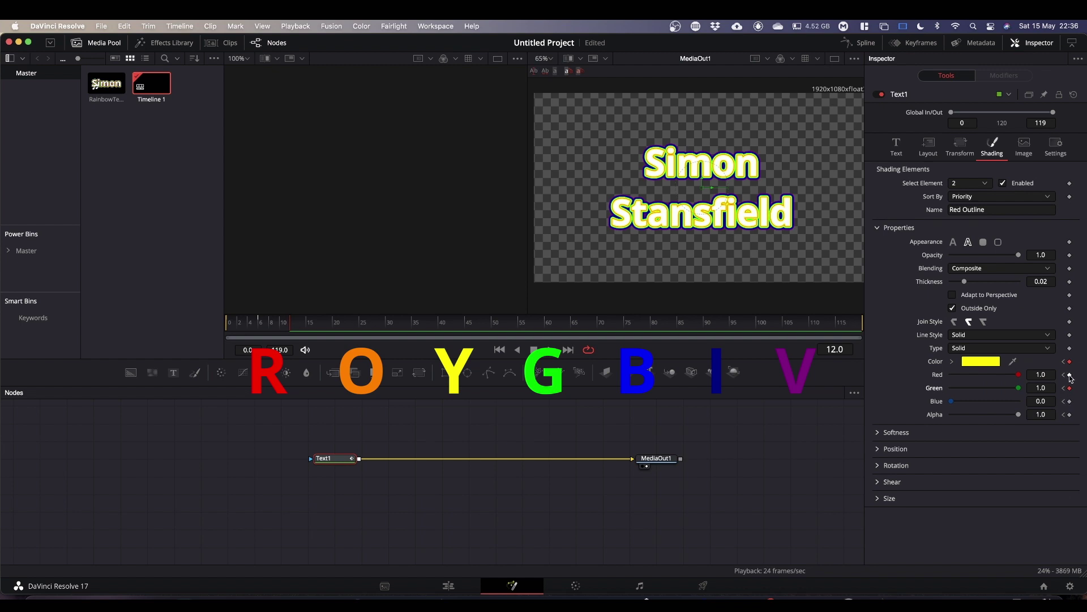
click(1070, 375)
click(1070, 401)
click(1070, 414)
At frame 18, drop Red to 0.0 for green and keyframe all channels.
click(328, 326)
drag(1019, 378, 918, 381)
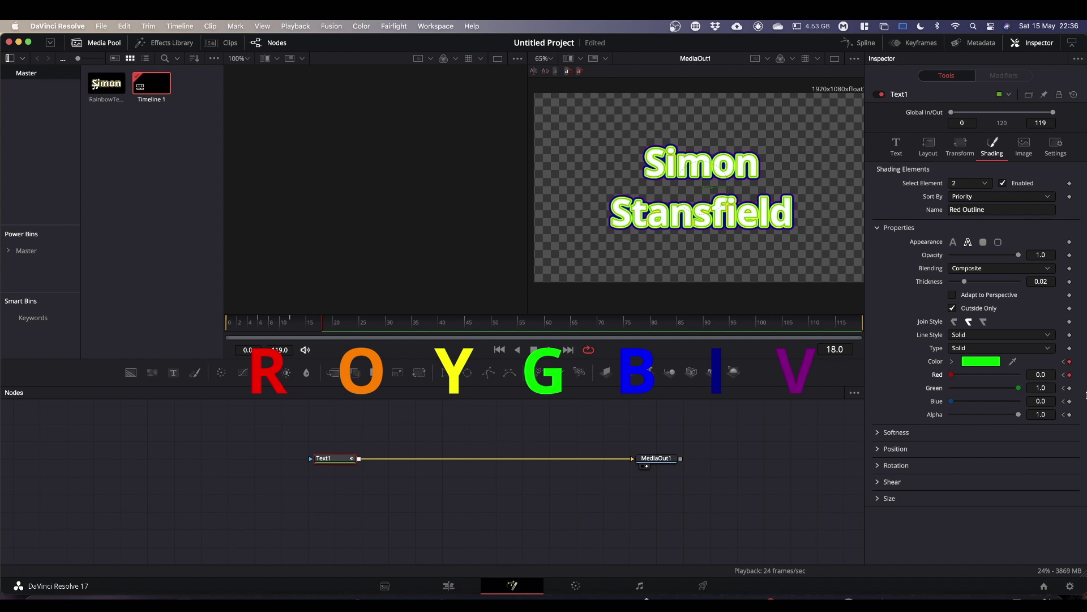
click(1069, 388)
click(1070, 401)
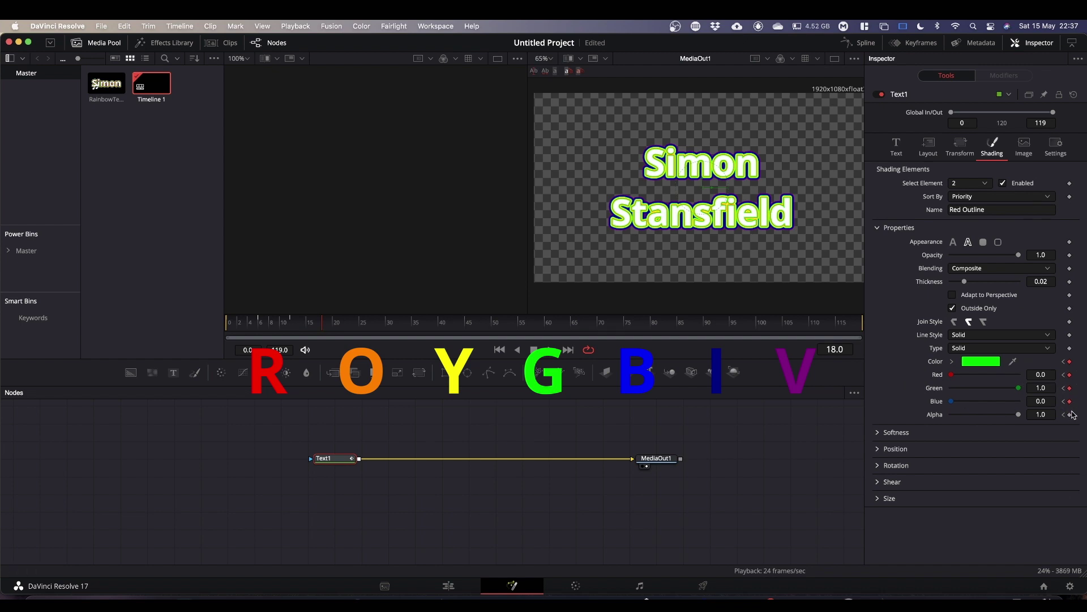
click(1069, 414)
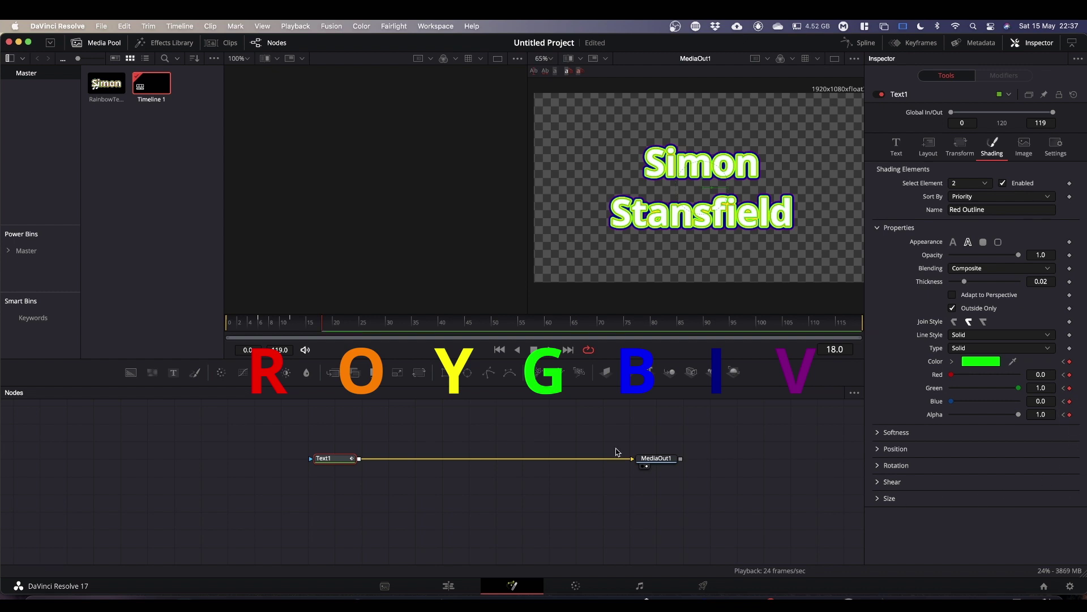
Keyframe Green 0 at frame 24 and Blue 0.5 at frame 30.
drag(334, 323, 354, 326)
drag(1018, 387, 1063, 405)
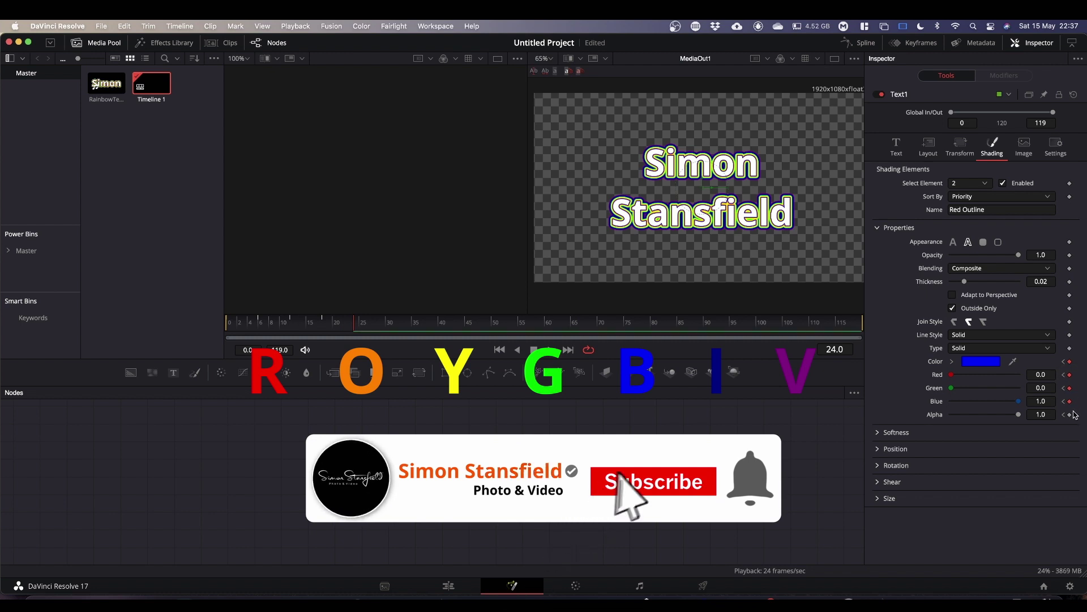
click(1070, 414)
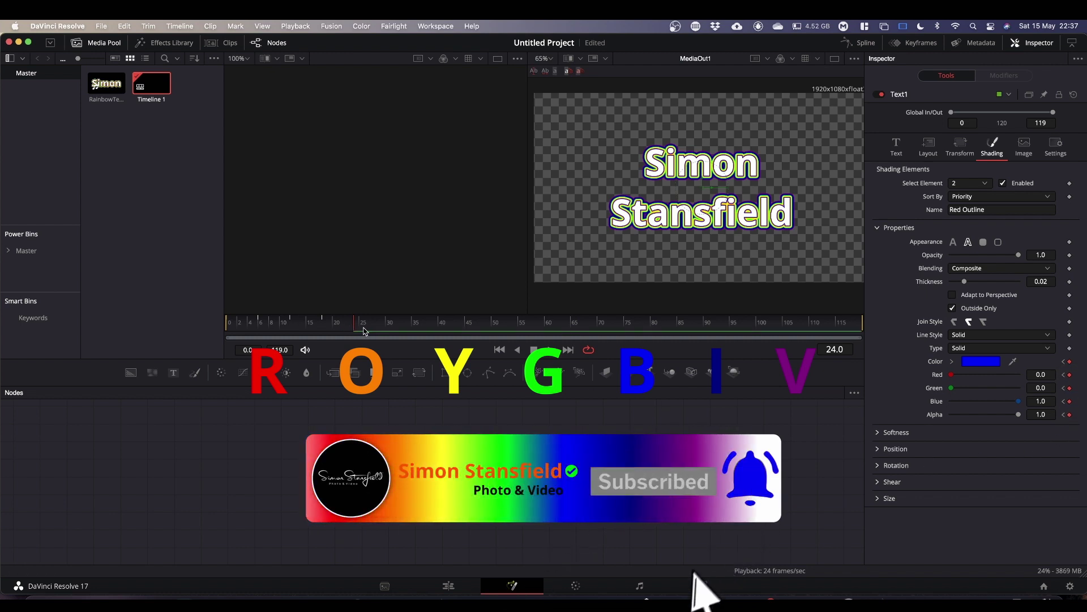
drag(353, 326, 388, 337)
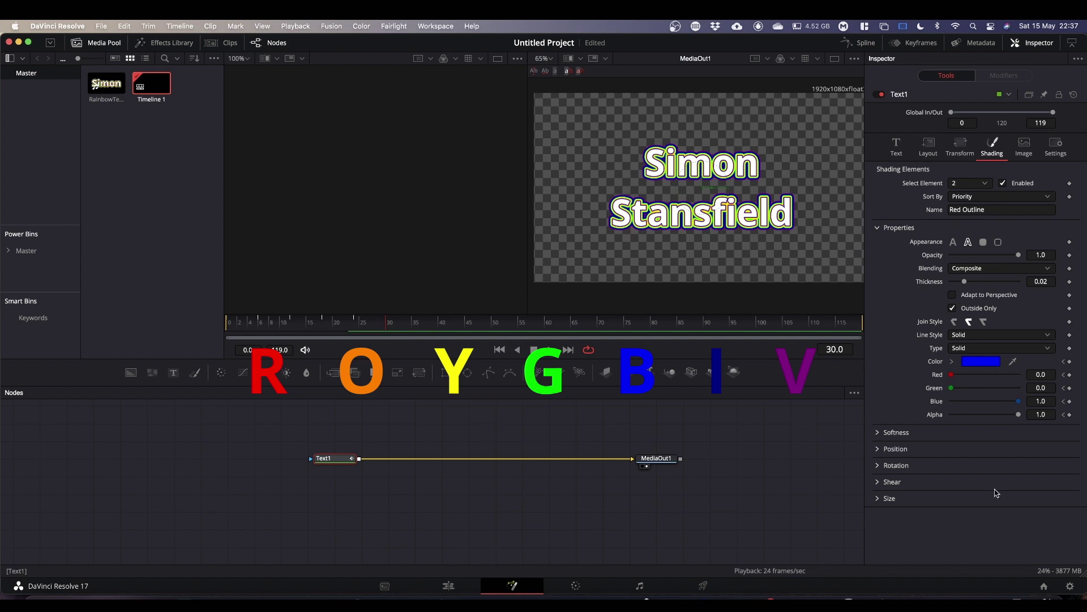
click(1042, 403)
key(BackSpace)
text(.5)
key(Return)
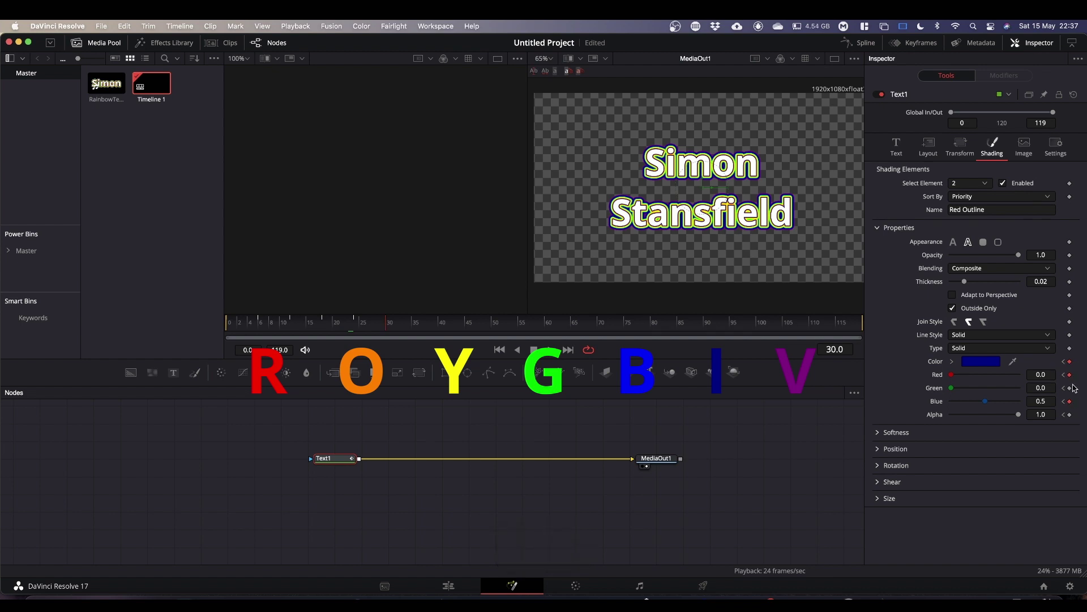
click(1071, 388)
click(1071, 415)
Keyframe Red 0.5 at frame 36, then Red 1 and Blue 0 at frame 42.
drag(432, 325, 422, 330)
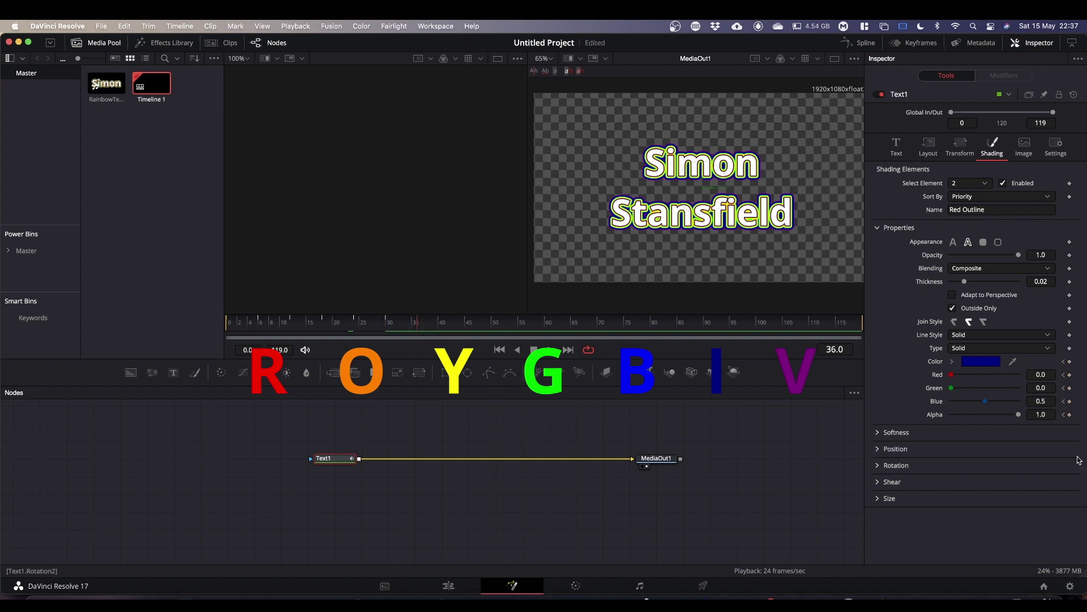
click(1040, 375)
text(.5)
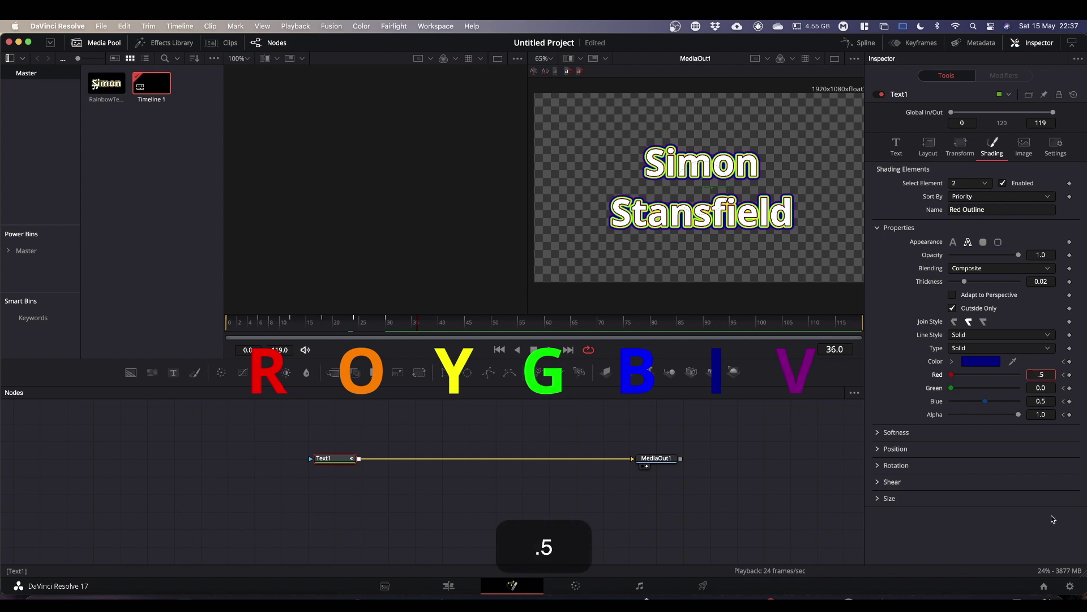
key(Return)
click(1069, 388)
click(1070, 401)
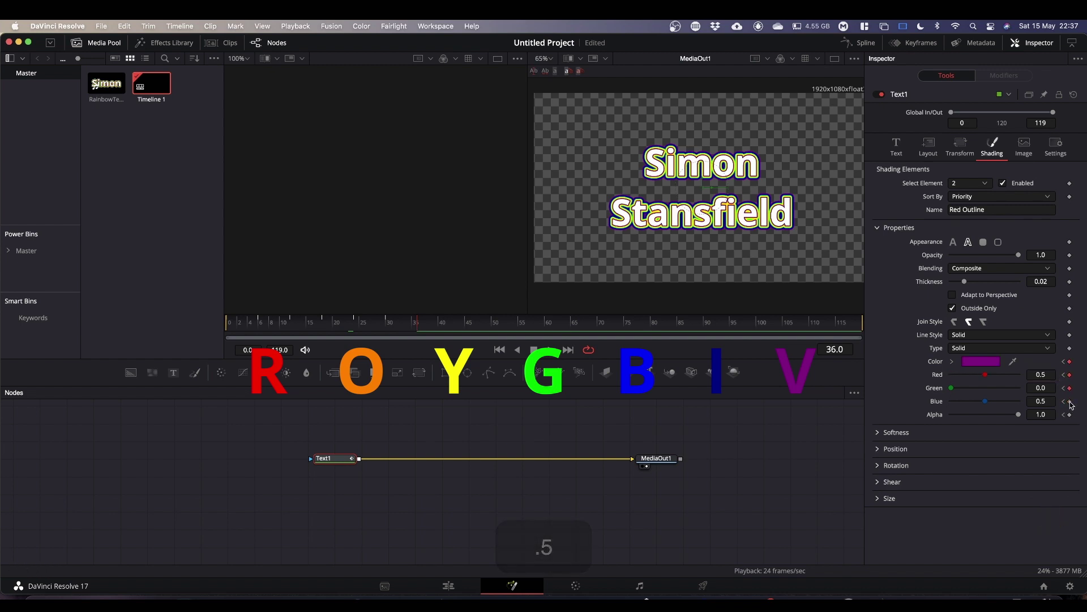
click(1070, 414)
drag(418, 332, 452, 336)
drag(987, 401, 909, 407)
drag(988, 378, 1080, 376)
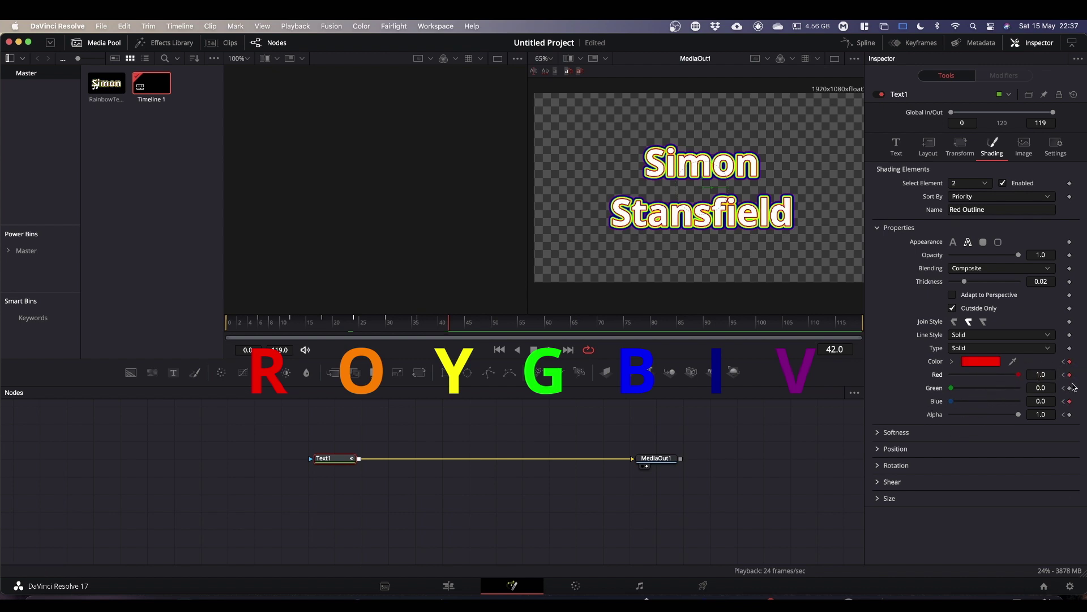
click(1071, 388)
click(1070, 415)
Show Text1's curves in the Spline editor, zoom to fit, and select every keyframe.
click(862, 43)
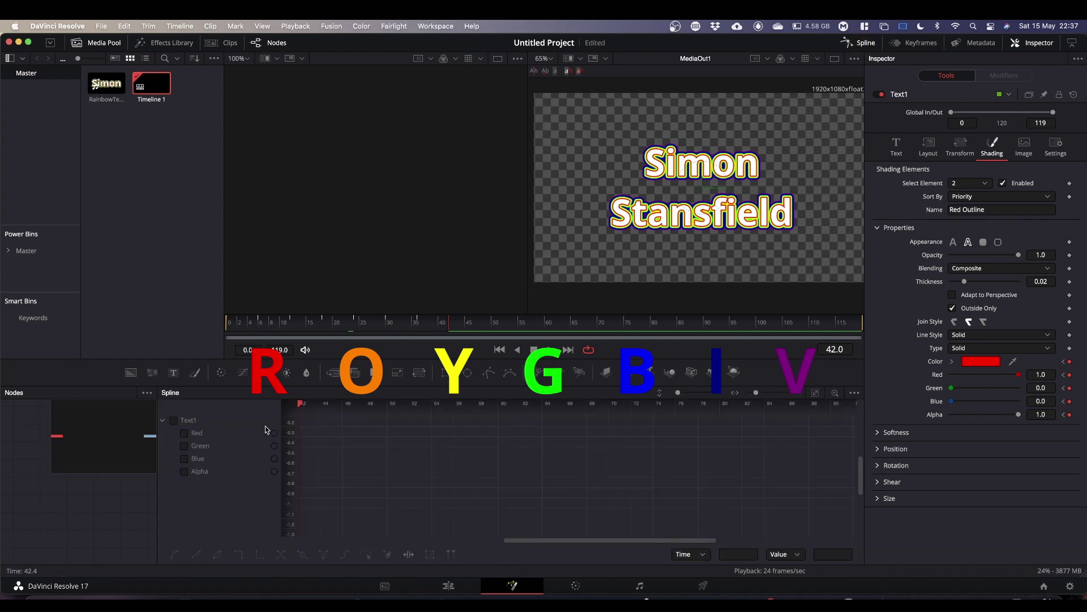
click(174, 420)
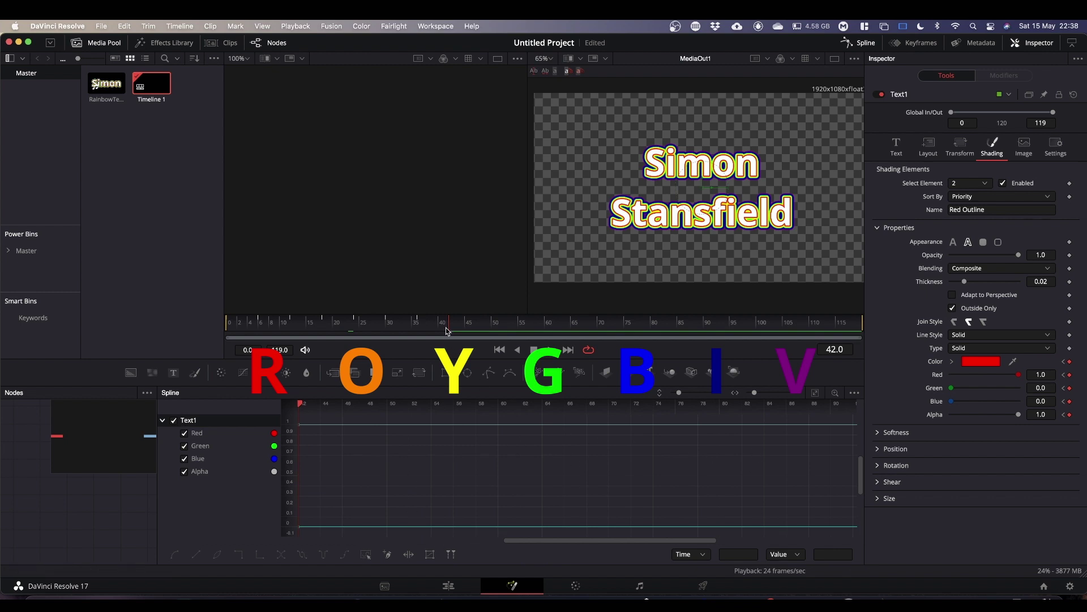
click(816, 395)
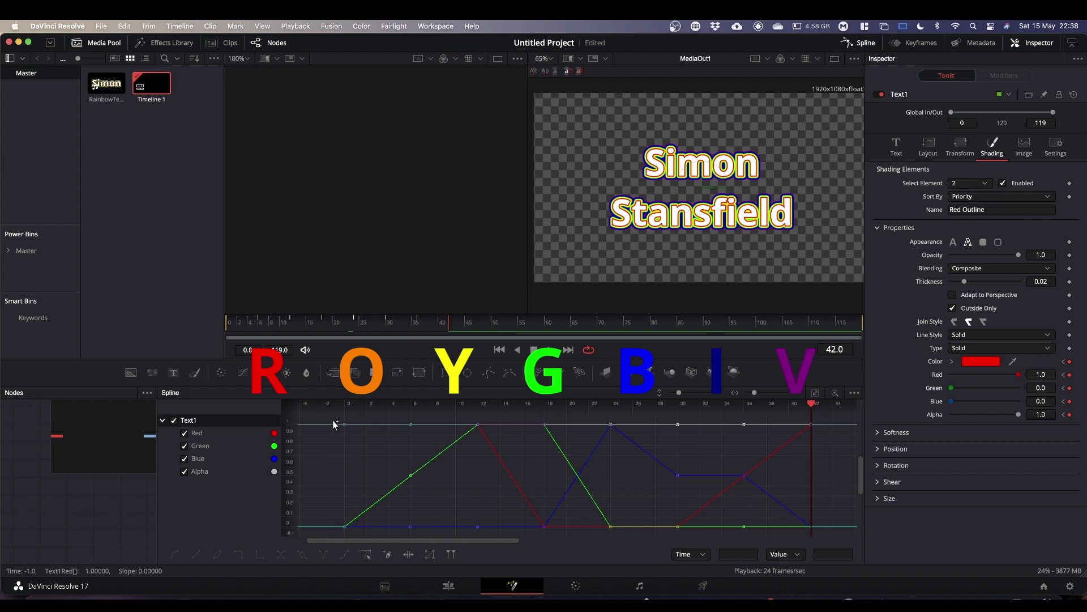
drag(334, 420, 823, 537)
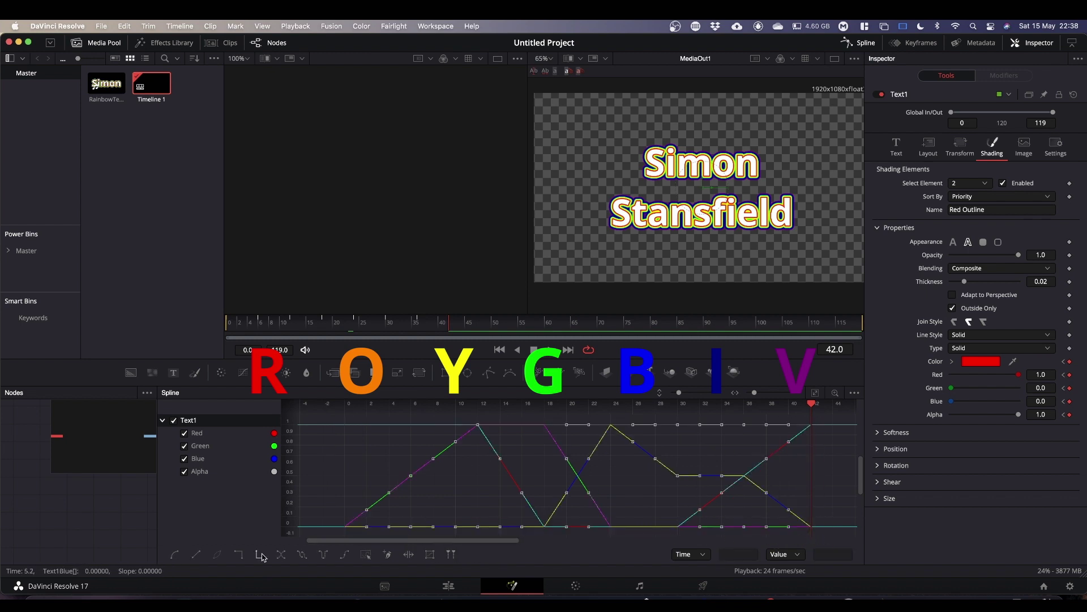
Set the colour curves to loop and play the animation from near the start.
click(302, 556)
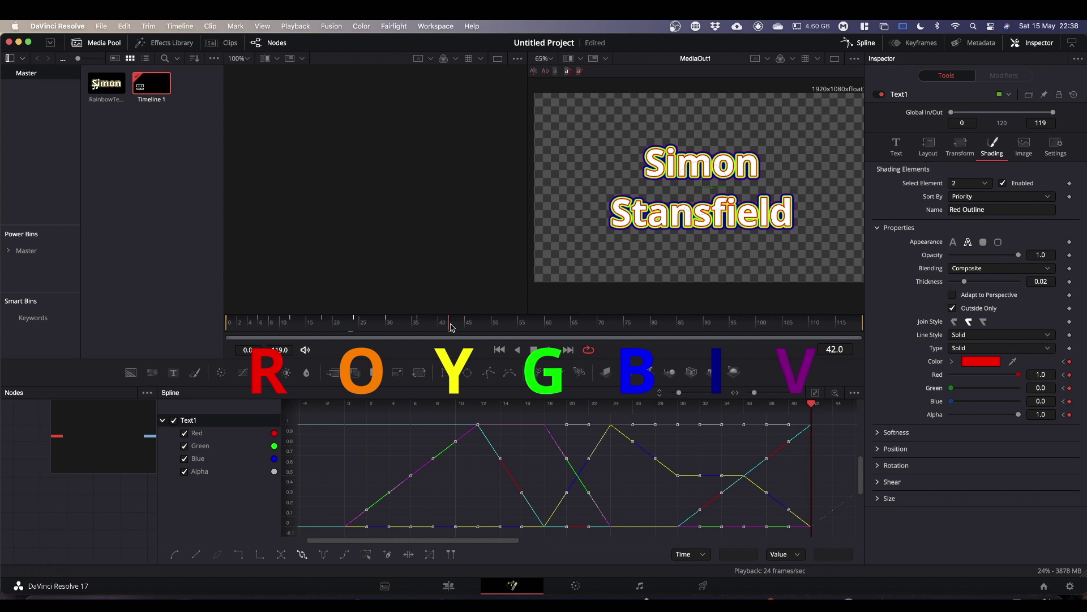
drag(451, 324, 244, 326)
key(space)
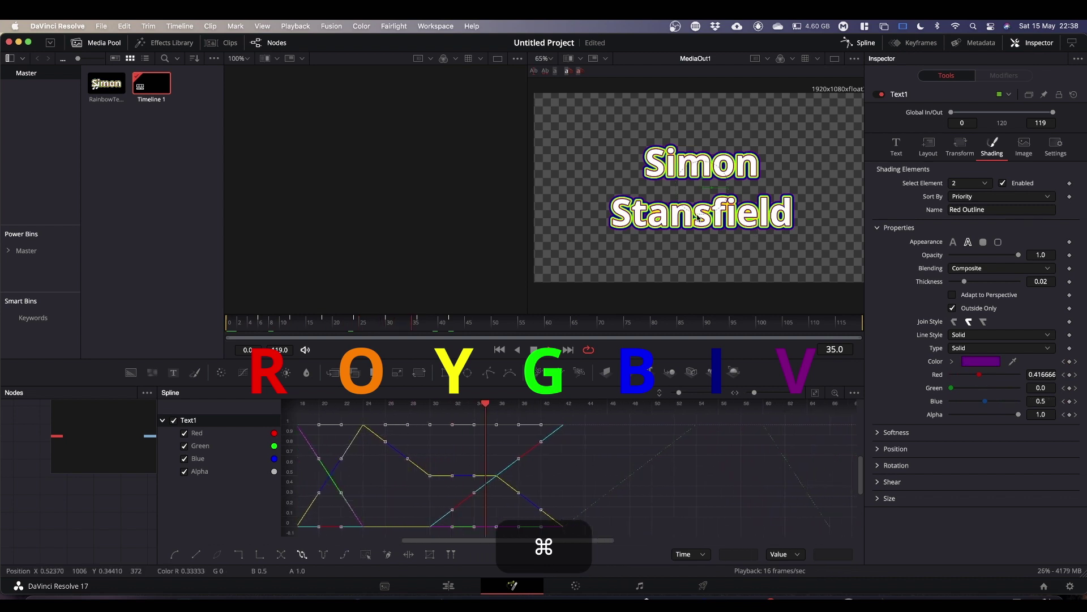
scroll(698, 217, up, 10)
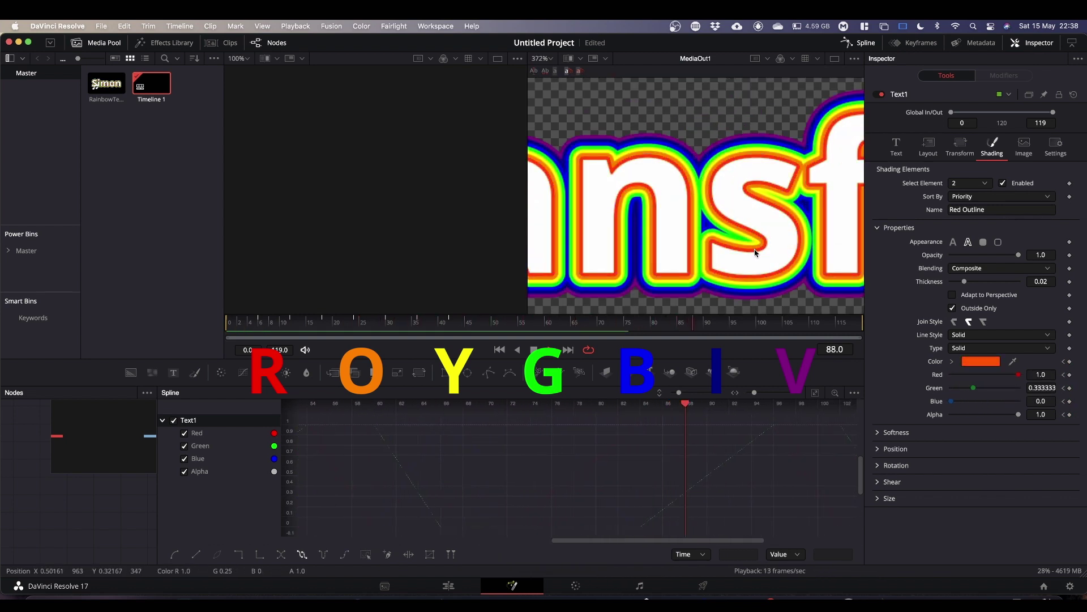
scroll(753, 250, down, 10)
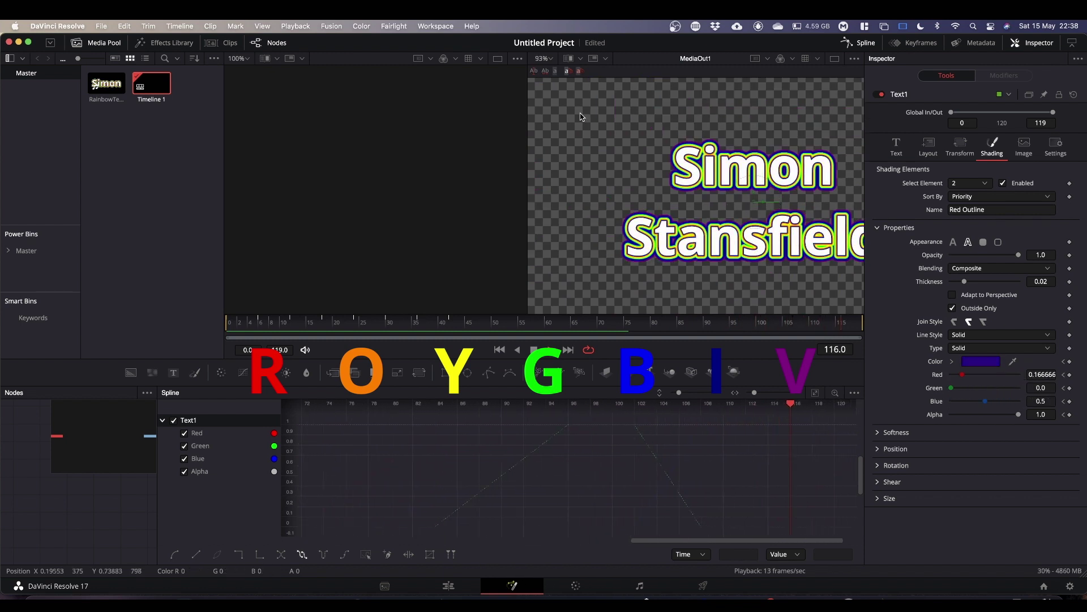
Fit the whole frame in the viewer, stop playback and return to frame 0.
click(542, 58)
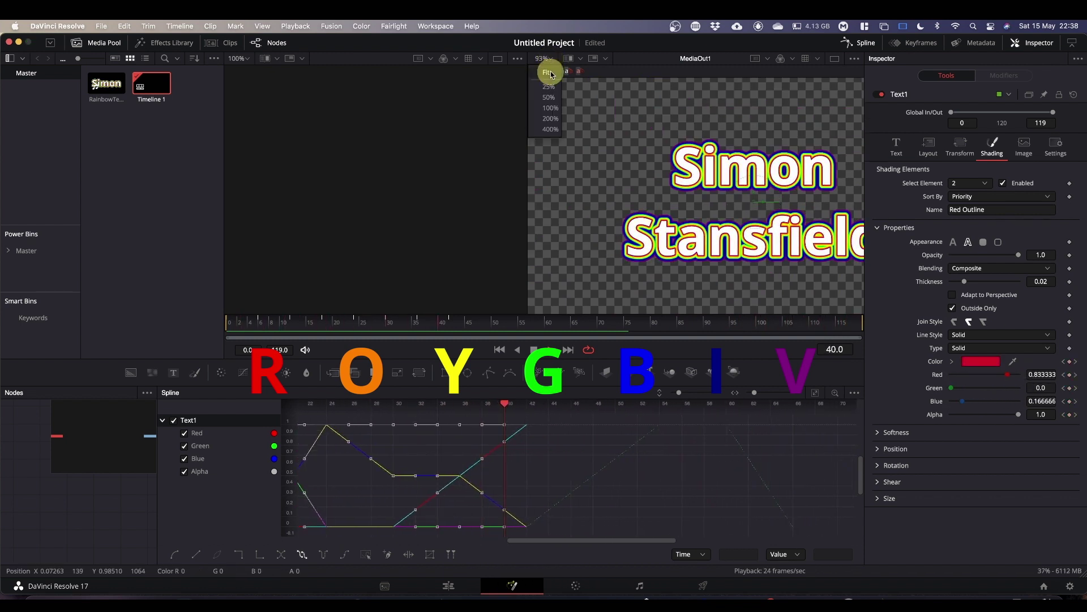
click(548, 72)
key(space)
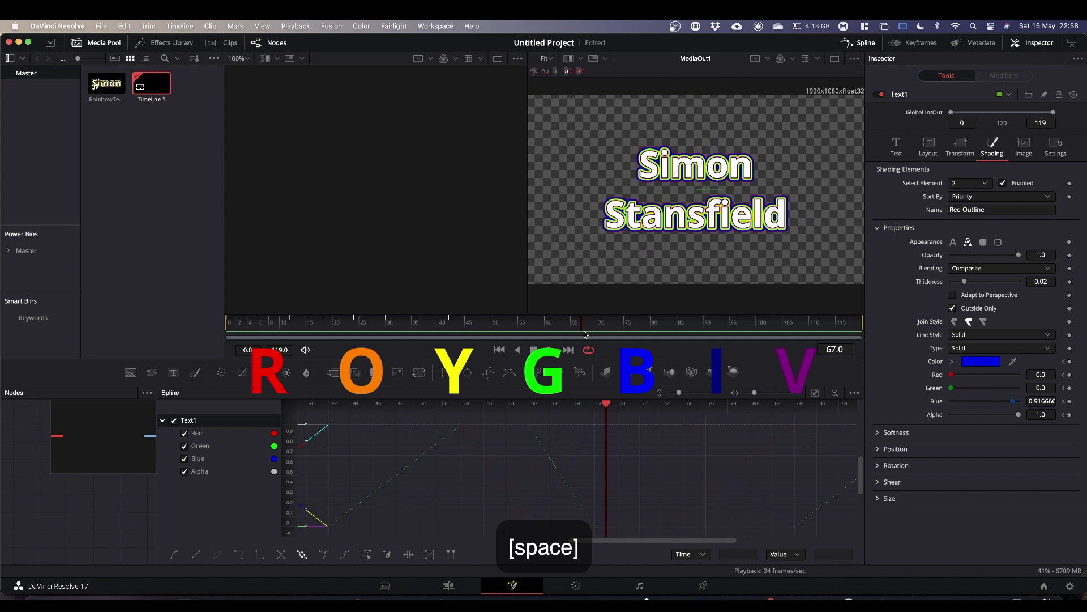
drag(583, 330, 174, 339)
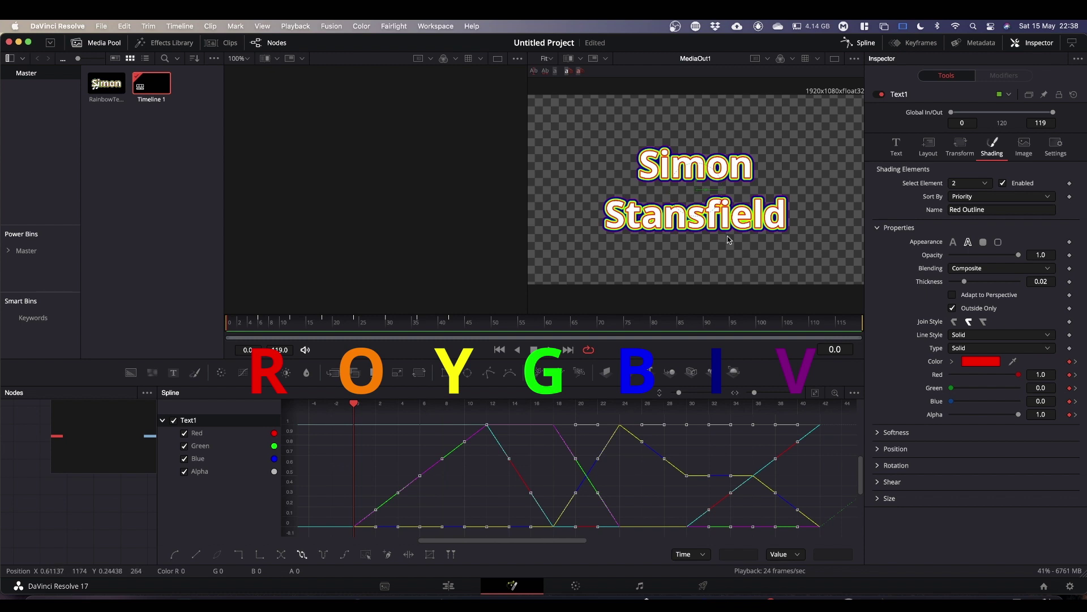
Keyframe shading element 3, Black Shadow, with its orange colour at frame 0.
click(986, 186)
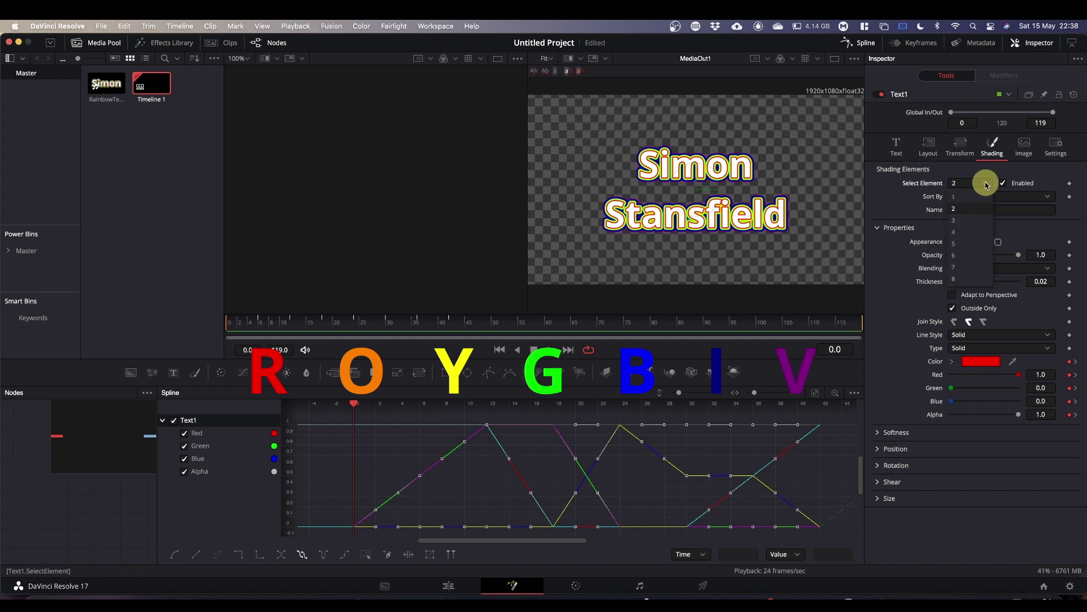
click(965, 222)
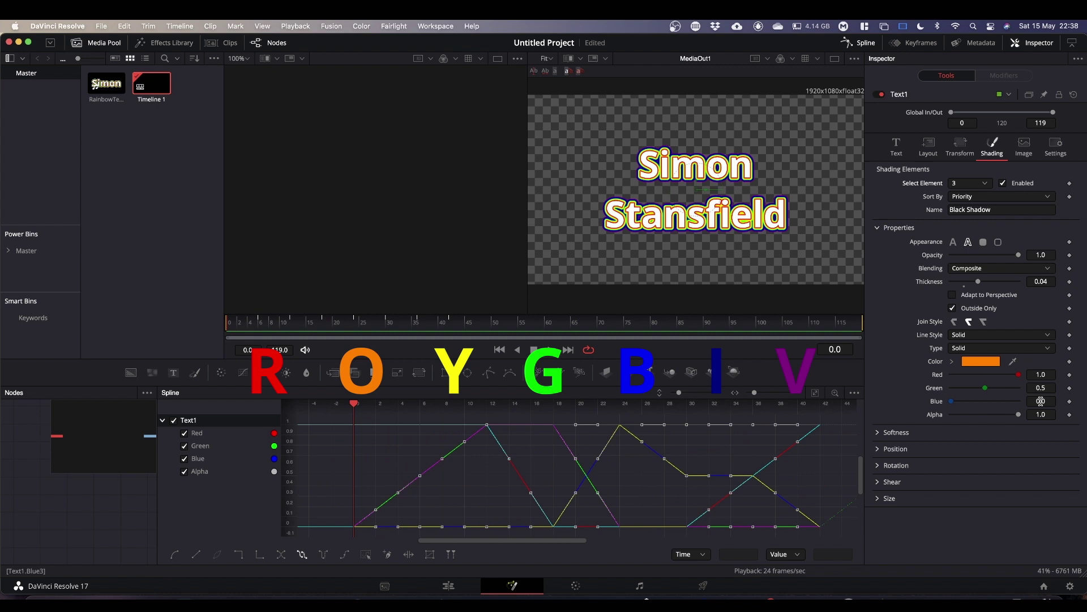
click(1070, 362)
Hide the previous outline's Red, Green, Blue and Alpha curves in the Spline list.
click(184, 434)
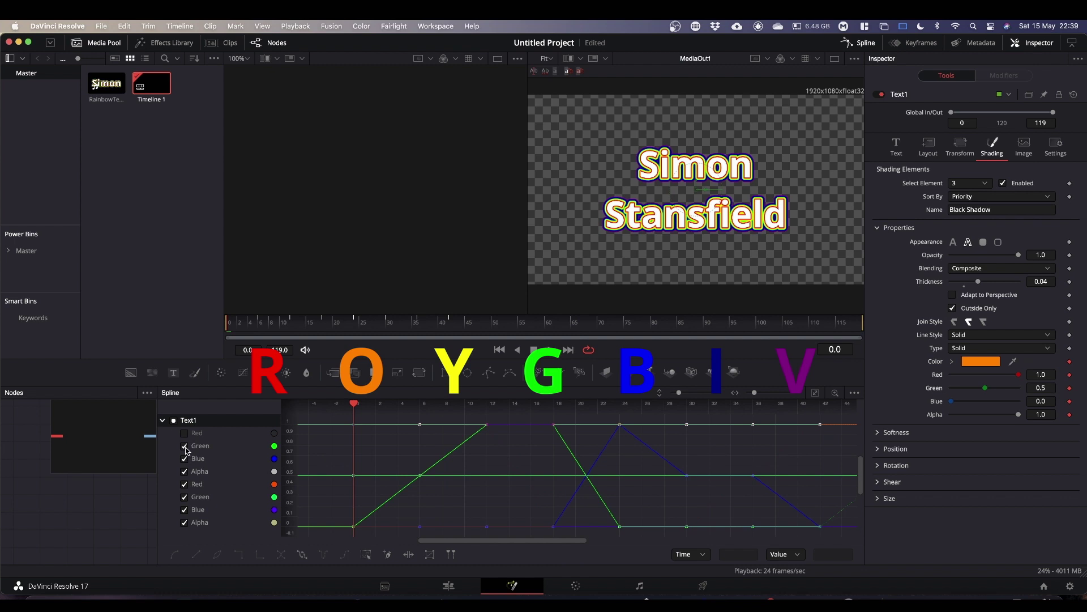
click(185, 447)
click(185, 459)
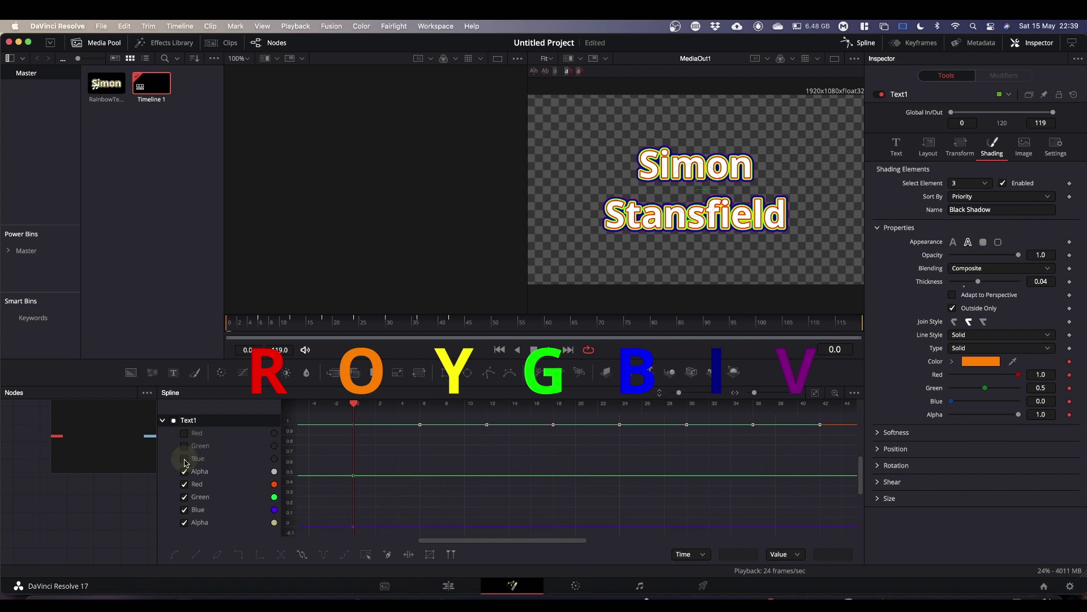
click(185, 471)
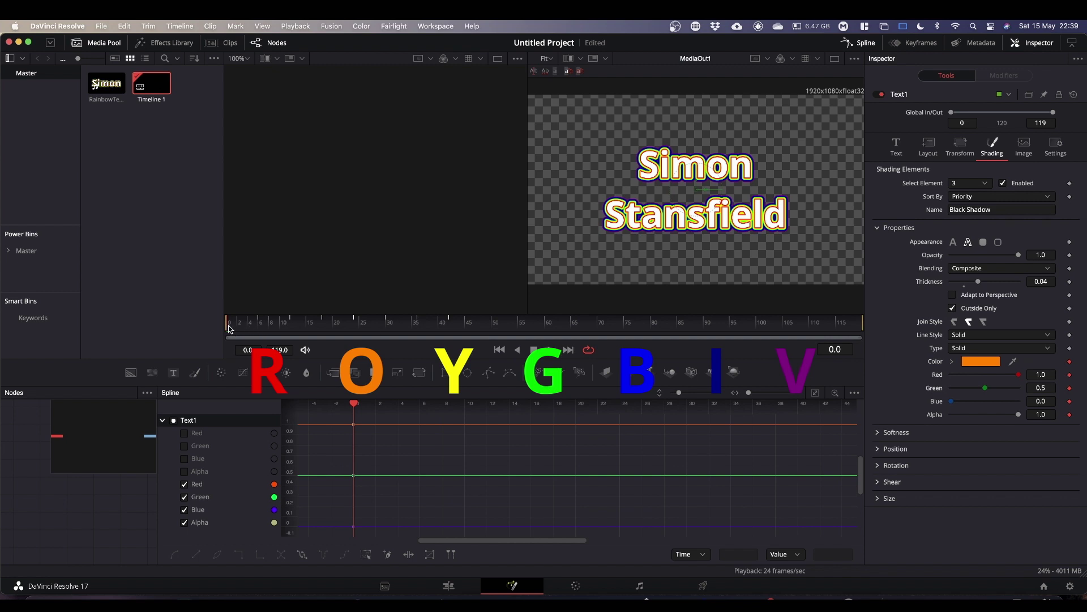
Keyframe the shadow yellow at frame 6 (Green 1.0) and green at frame 12 (Red 0).
drag(228, 328, 261, 334)
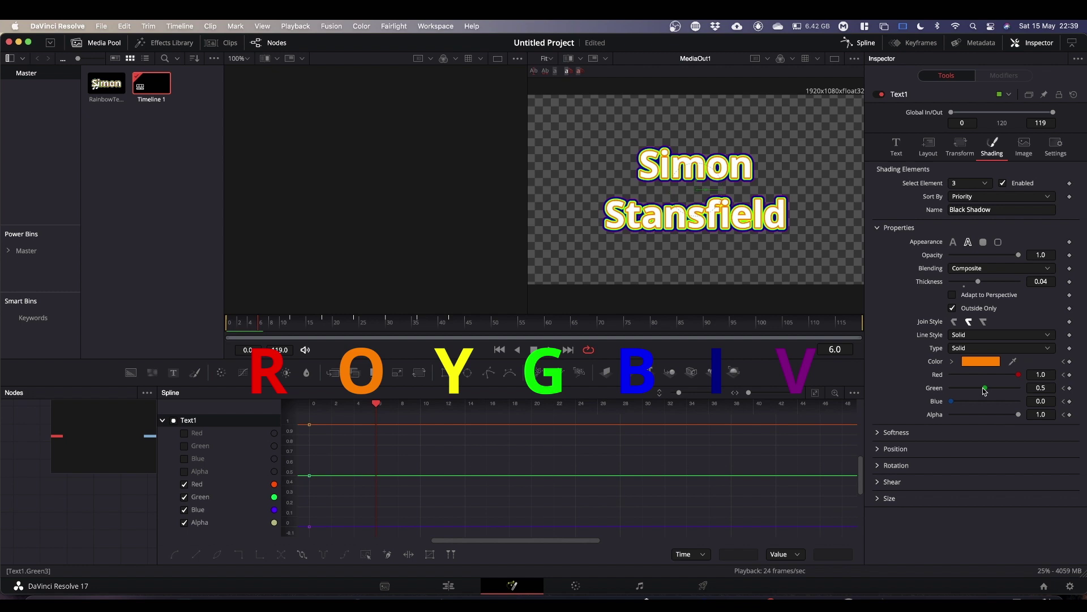
drag(986, 390, 1019, 388)
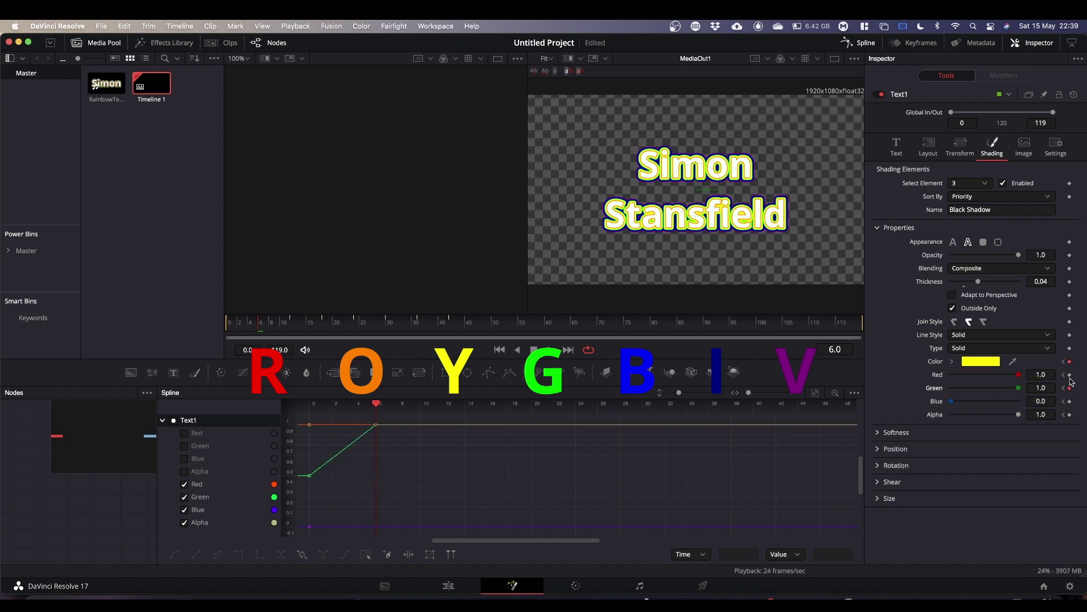
click(1070, 401)
click(1070, 414)
drag(261, 328, 288, 338)
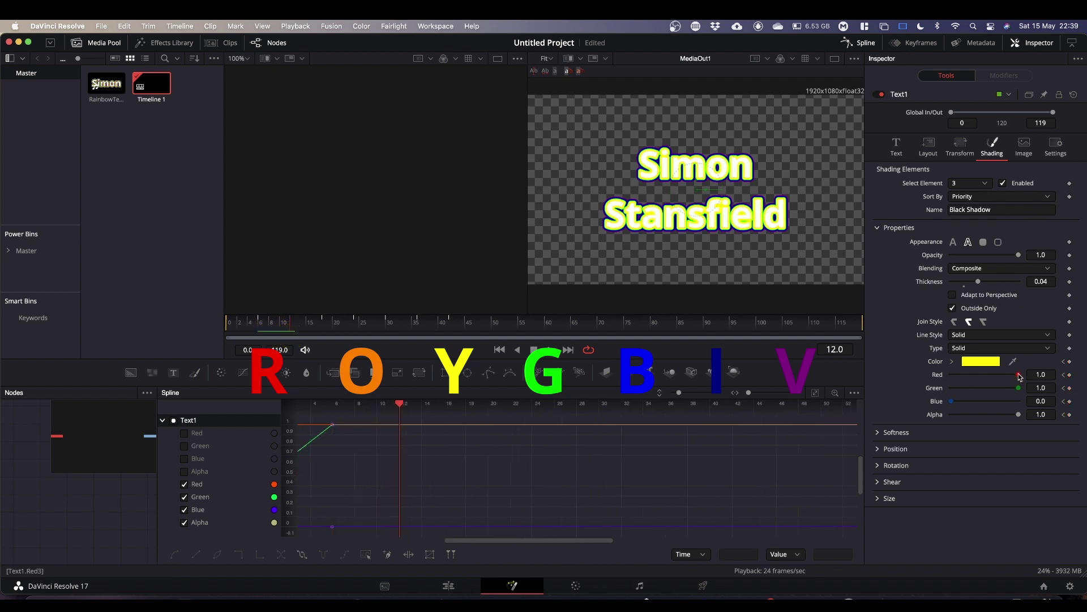
drag(1019, 375, 903, 376)
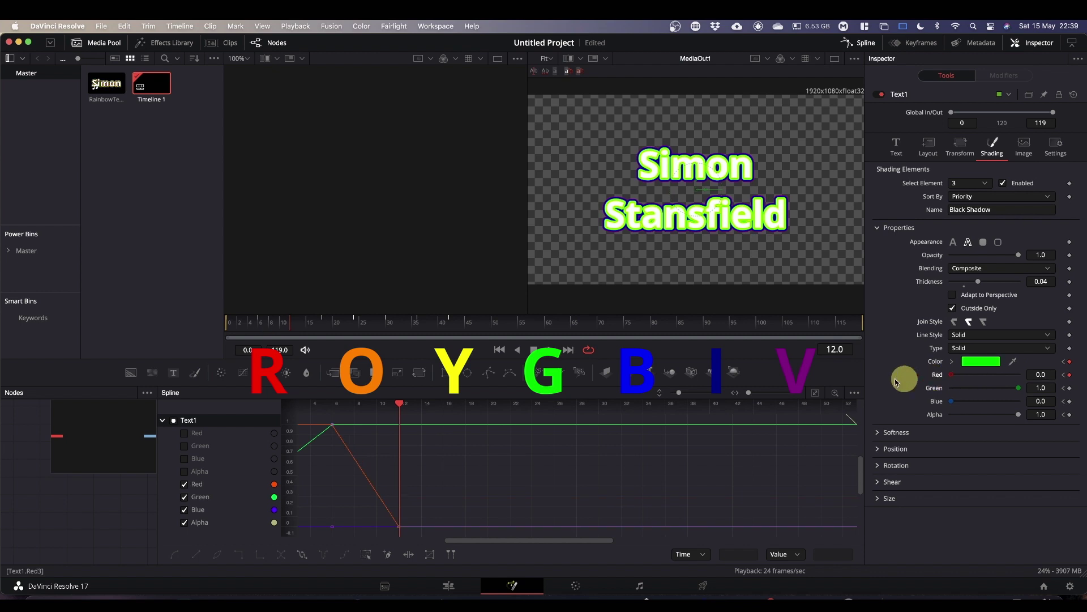
click(1070, 414)
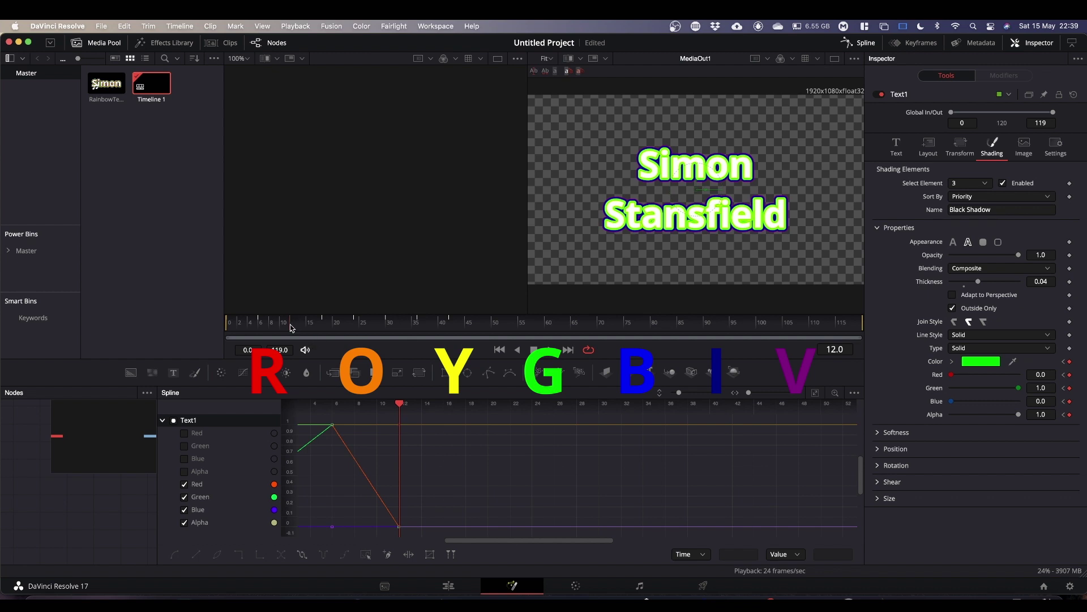
At frame 18, drop Green to 0 and keyframe Red, then scrub through the cycle.
drag(291, 327, 326, 330)
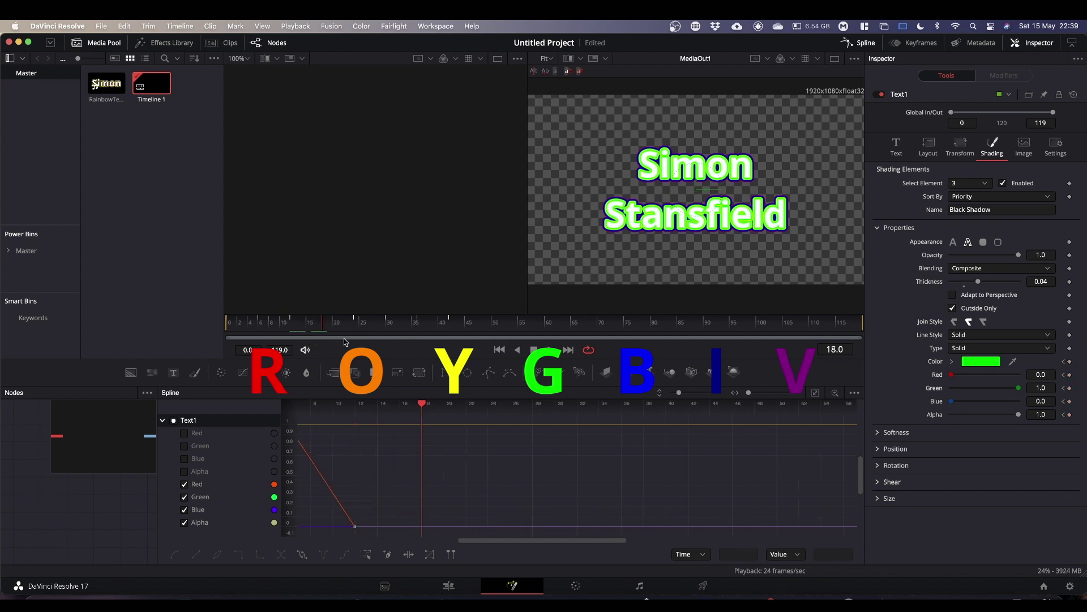
drag(1018, 391, 1029, 400)
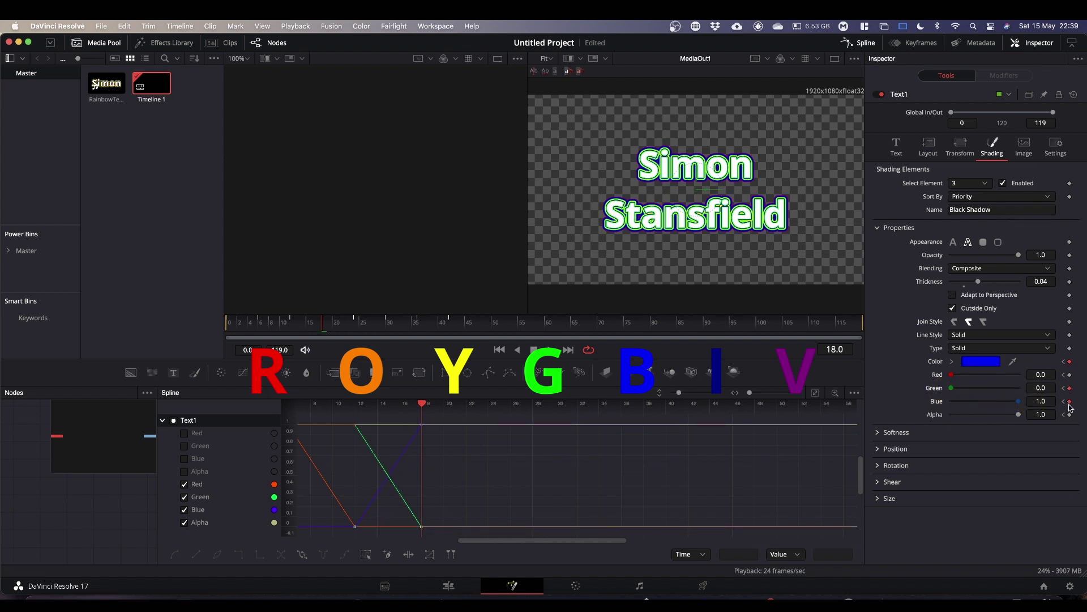
click(1069, 374)
drag(349, 327, 357, 330)
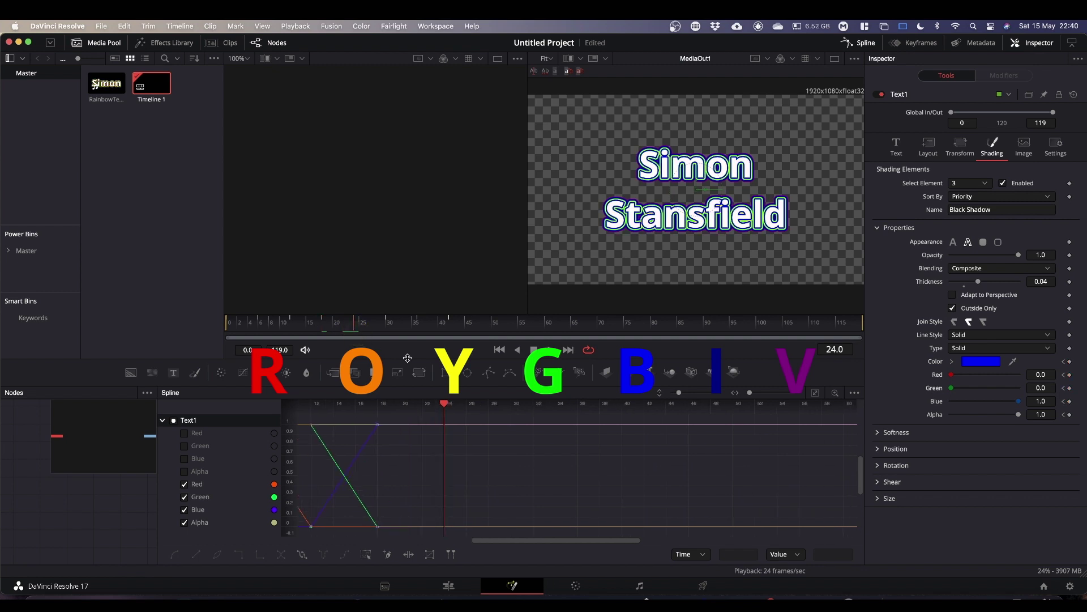
drag(354, 328, 357, 367)
At frame 24, set the shadow's Blue to 0.5 and keyframe Red and Green.
click(1042, 401)
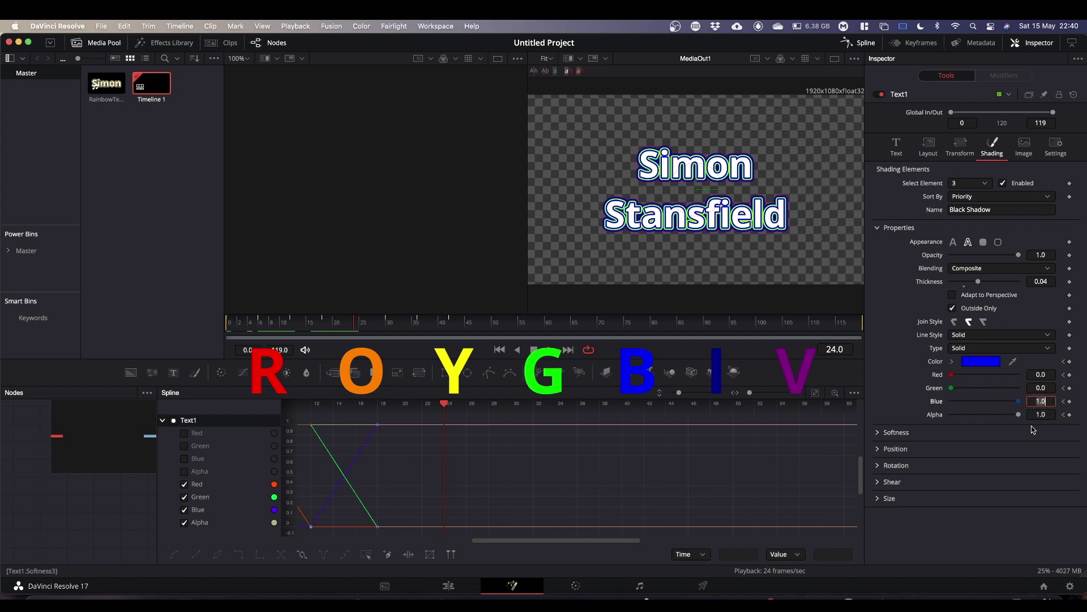
text(.5)
click(1035, 507)
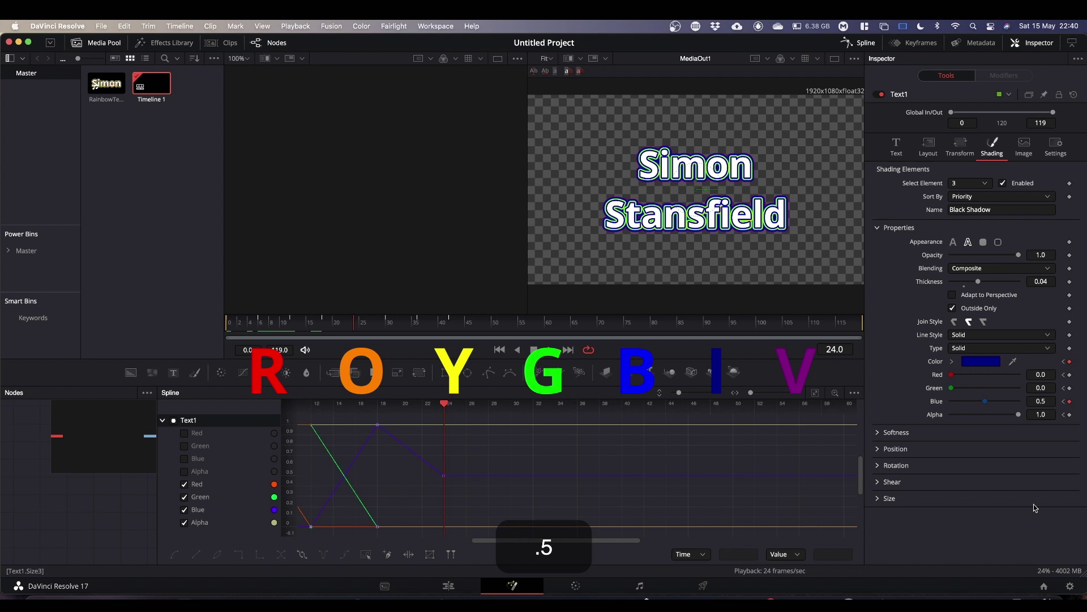
click(1070, 374)
click(1070, 388)
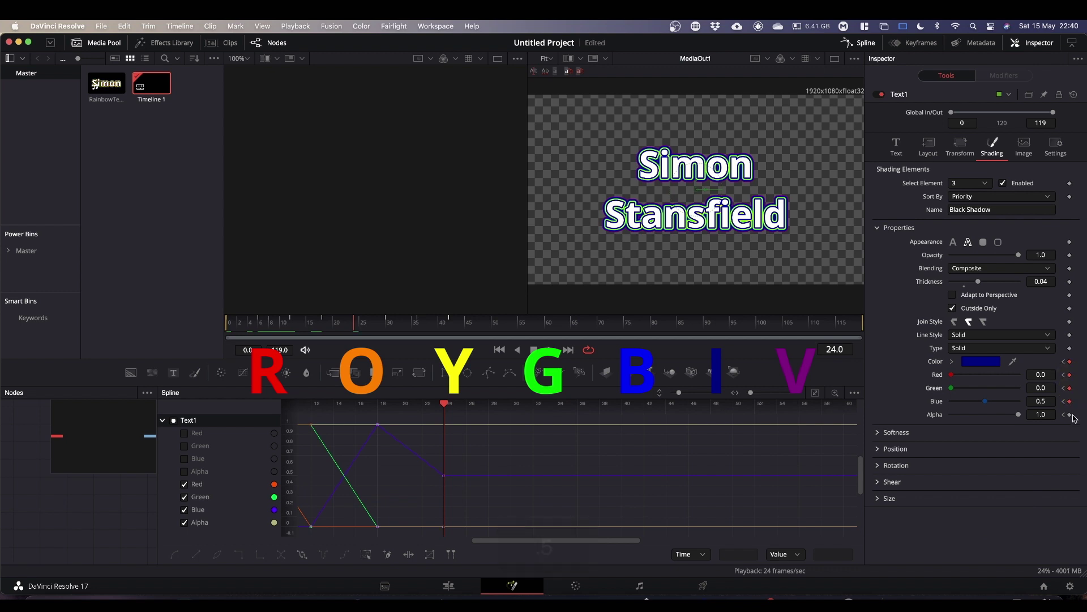
At frame 30, set Red to 0.5 for purple and keyframe Green, Blue and Alpha.
click(388, 325)
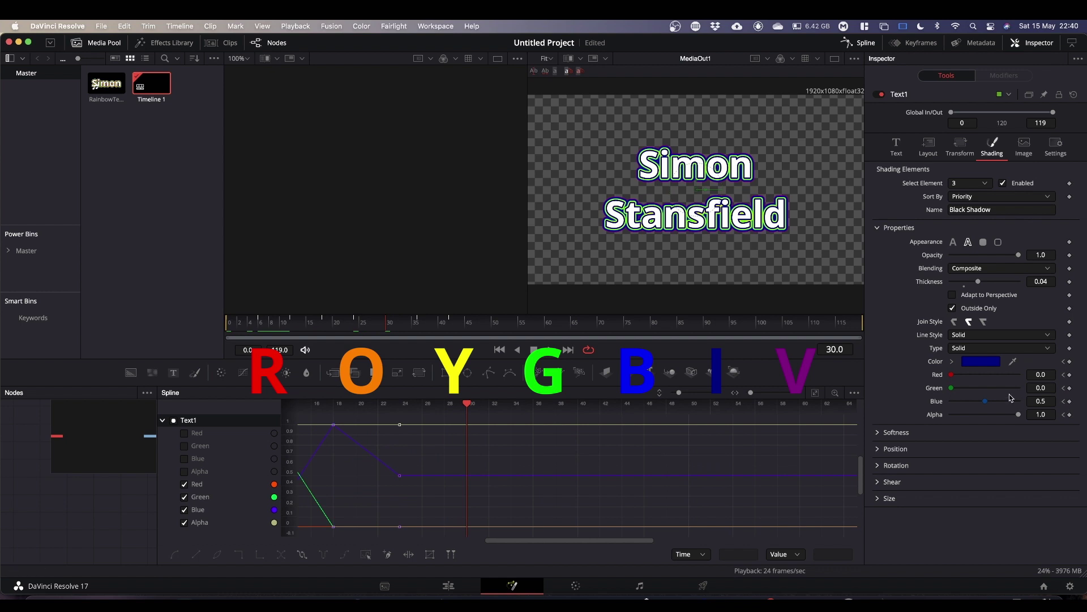
click(1041, 374)
text(.5)
click(1041, 497)
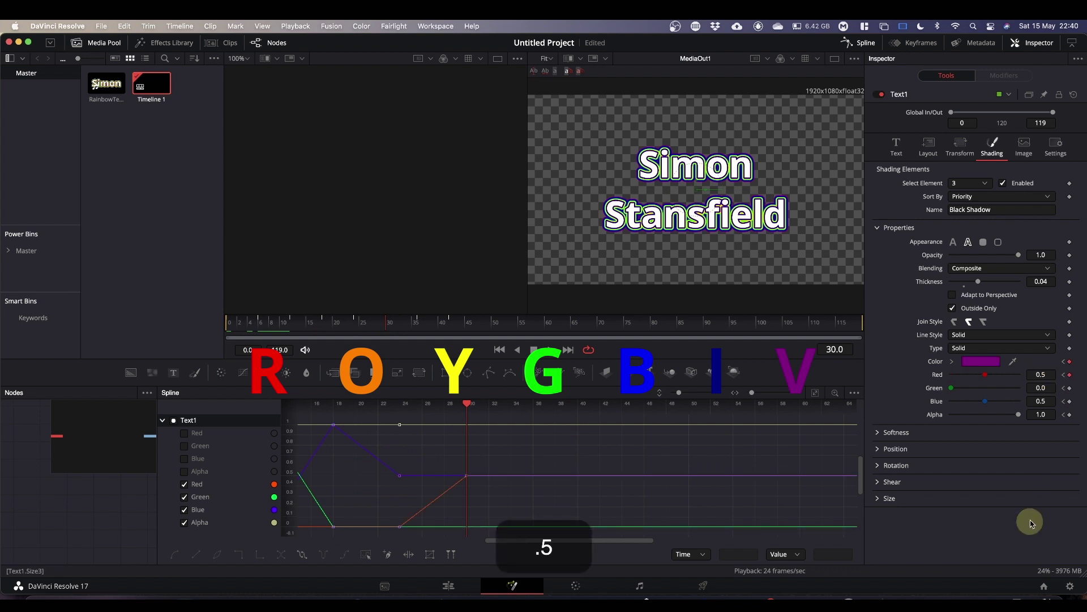
click(1070, 388)
click(1070, 401)
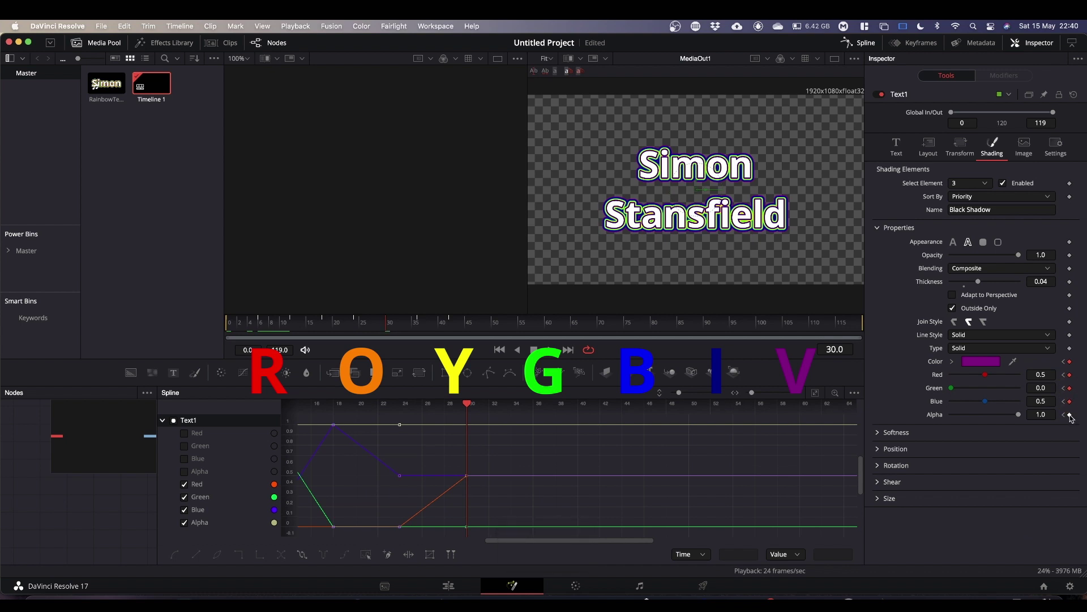
click(1070, 415)
At frame 36, make the shadow pure red: Blue 0, Red 1, keyframing Green and Alpha.
drag(386, 329, 418, 334)
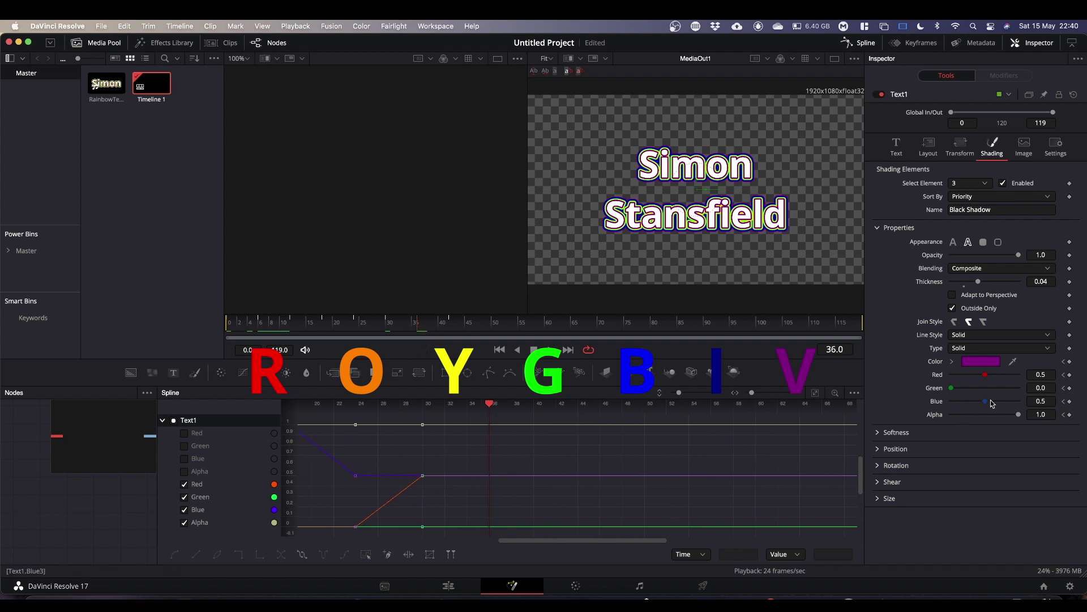
drag(986, 404, 929, 404)
drag(987, 375, 1068, 374)
click(1070, 388)
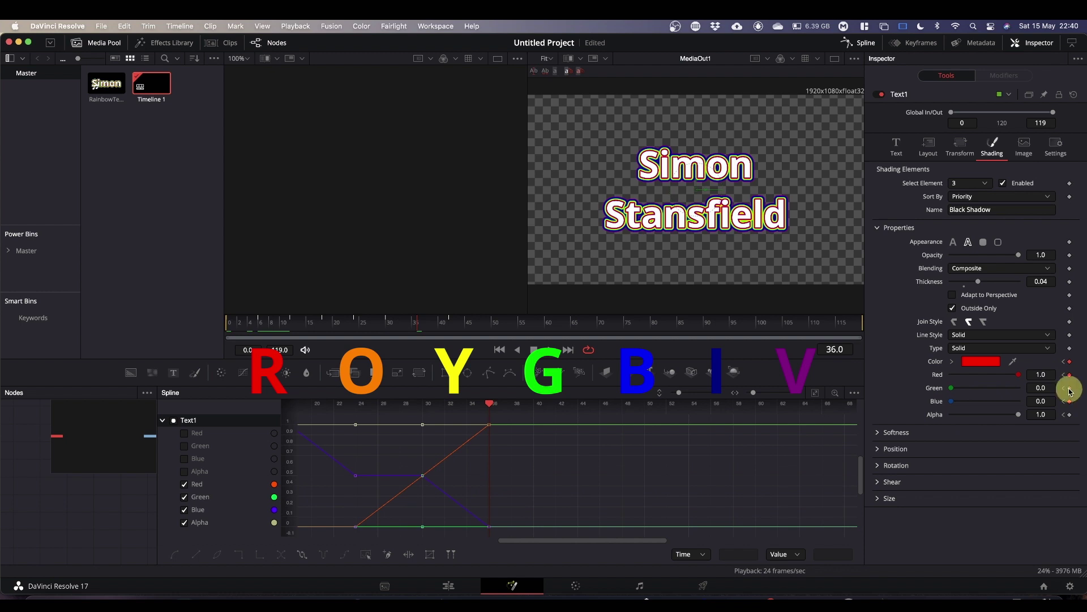
click(1070, 415)
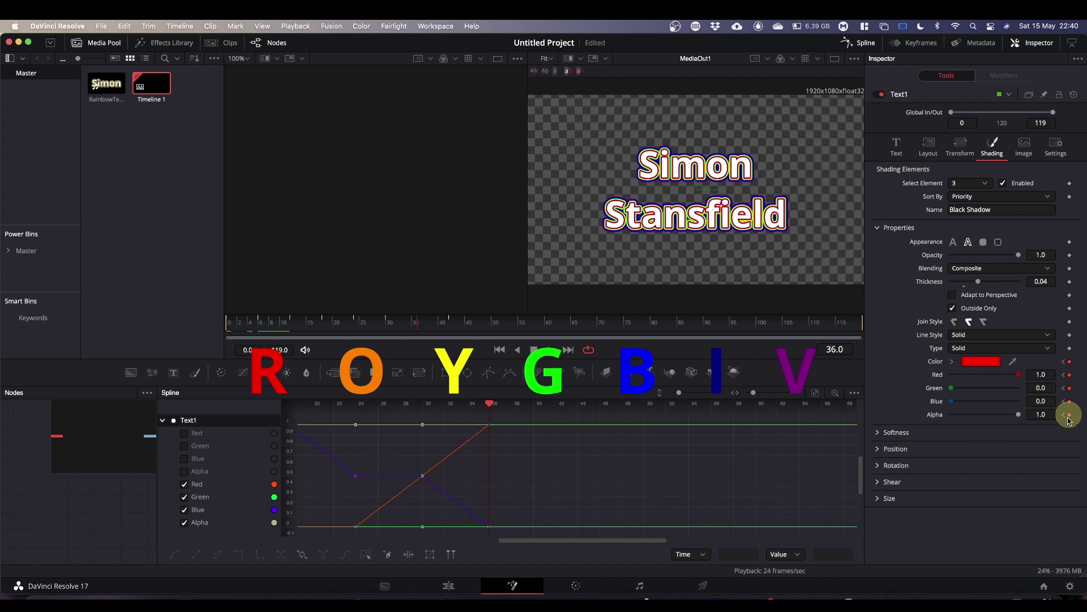
At frame 42, set Green to 0.5 for orange and keyframe Red, Blue and Alpha.
click(450, 326)
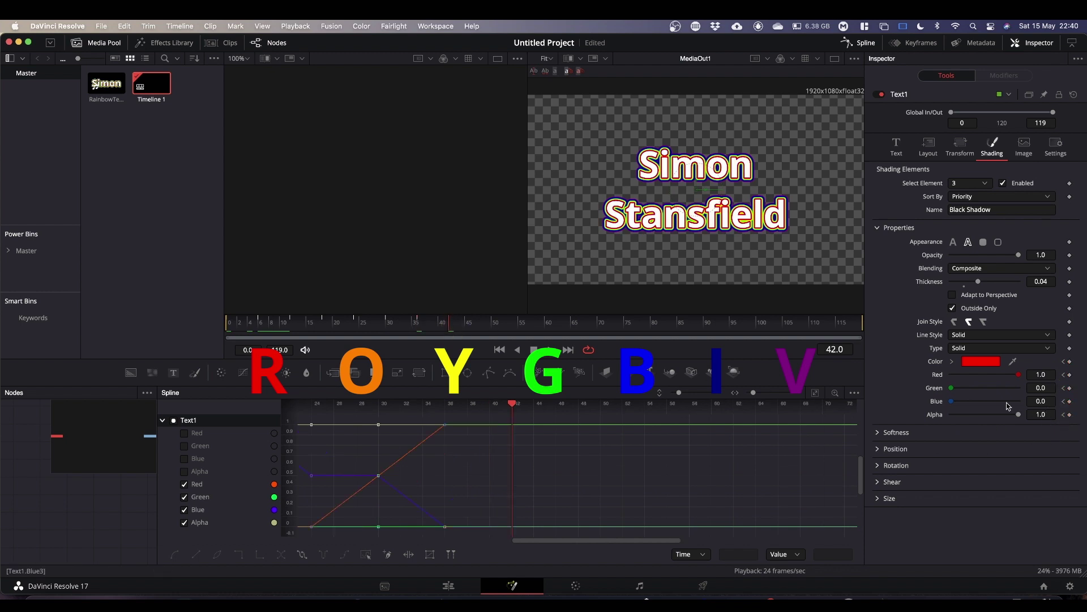
click(1041, 389)
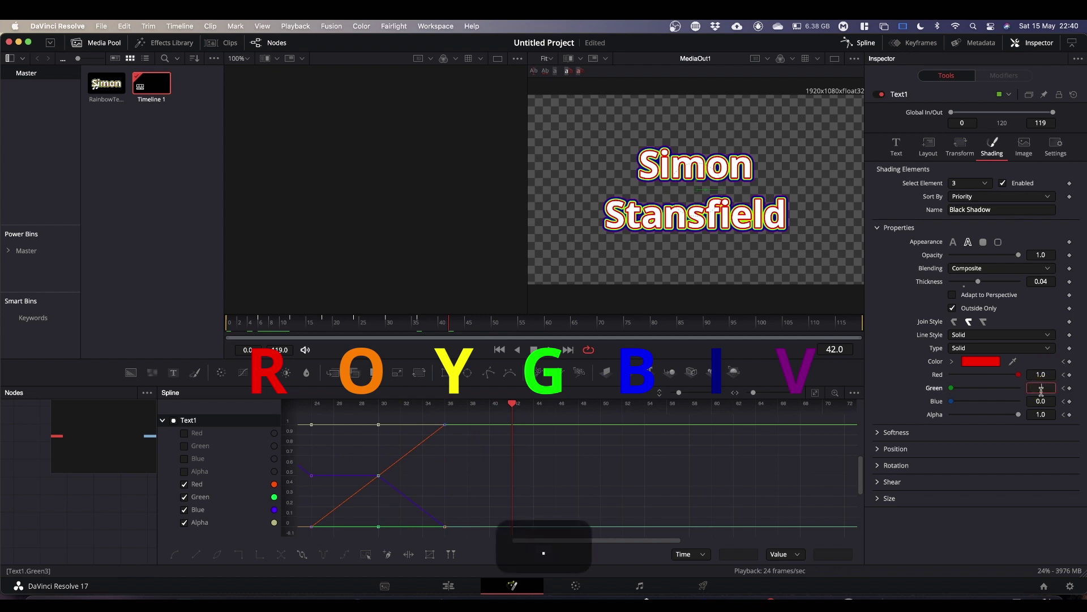
text(.5)
key(Return)
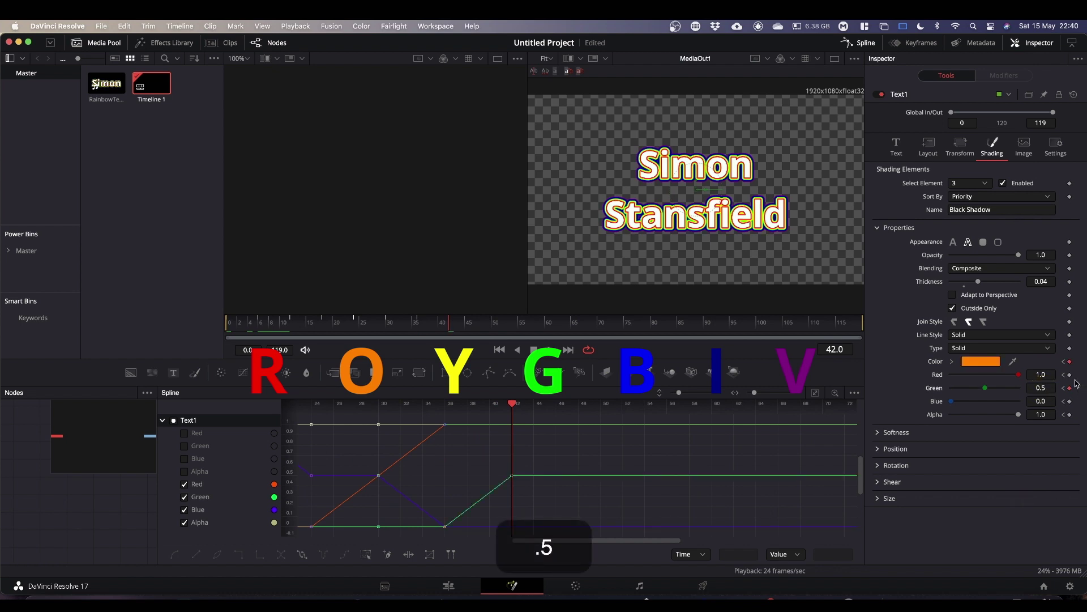
click(1070, 374)
click(1069, 401)
click(1070, 414)
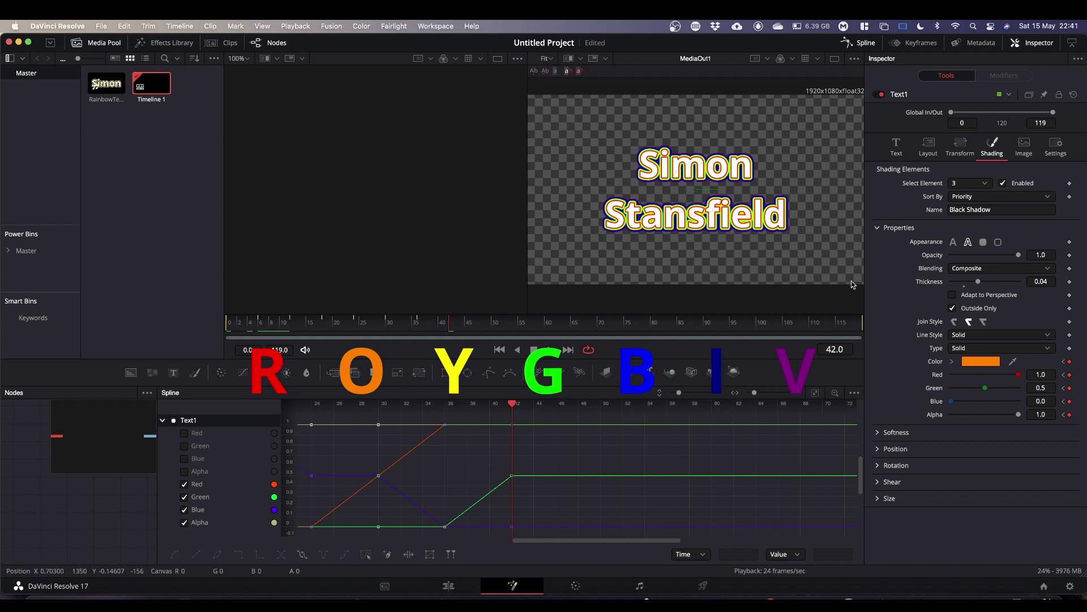
click(987, 187)
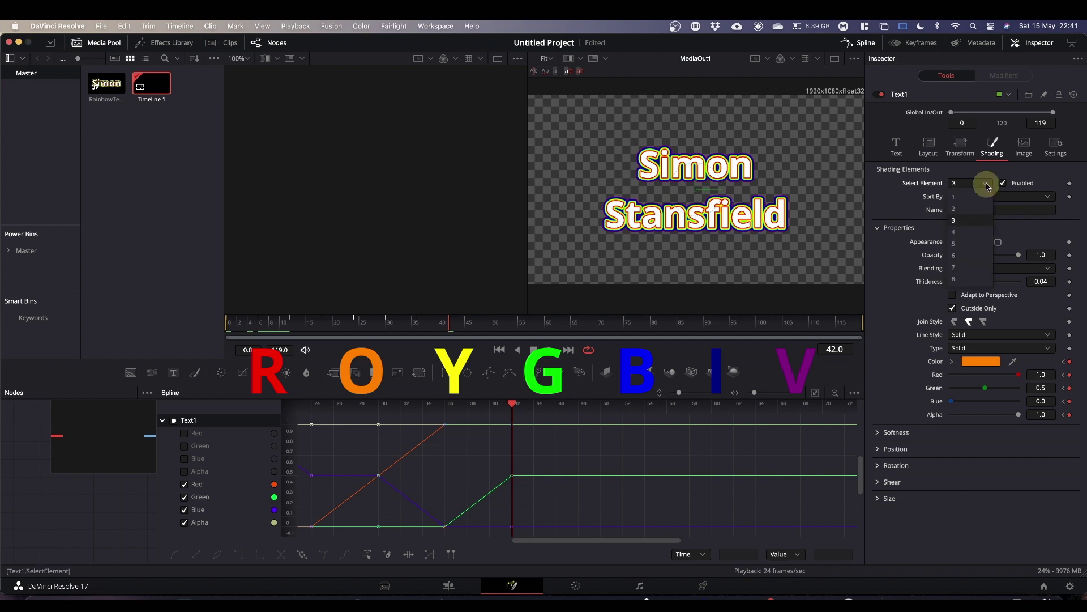
click(954, 208)
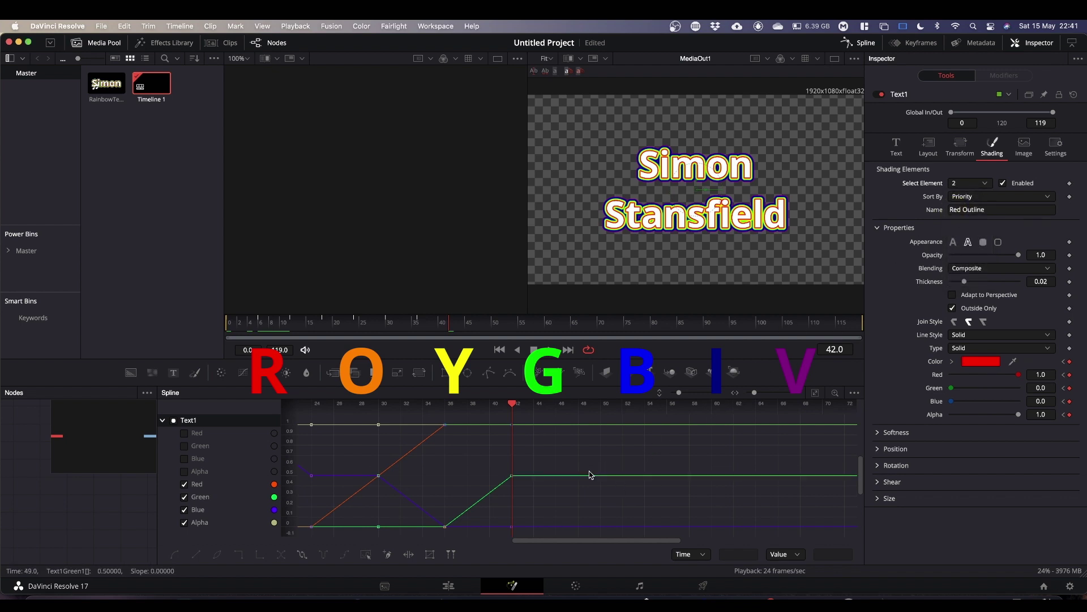
click(985, 184)
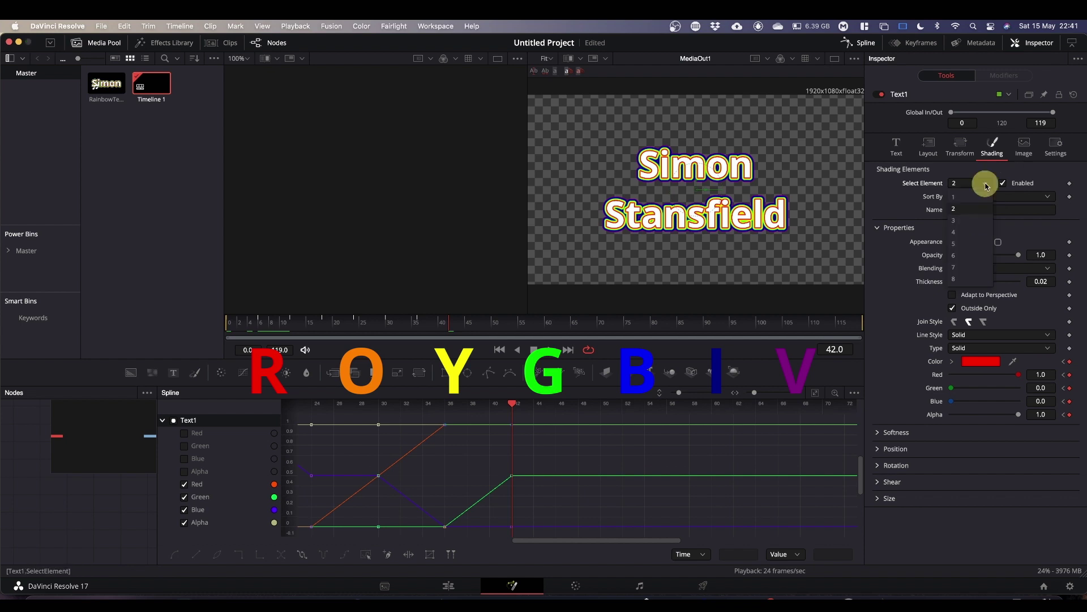
click(969, 220)
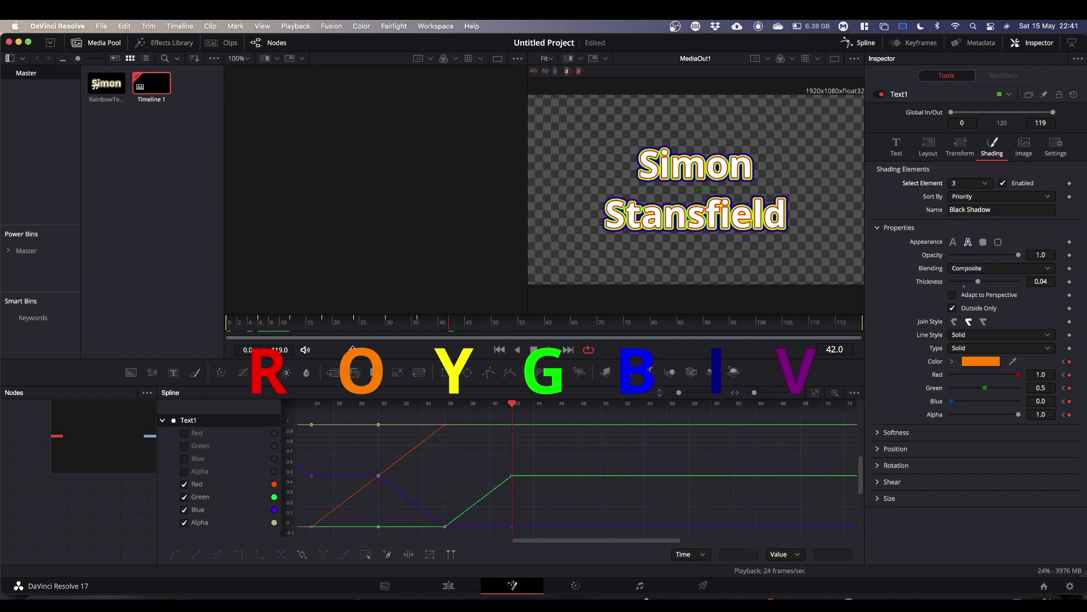
Fit and select all Black Shadow colour keyframes and set them to loop.
click(815, 393)
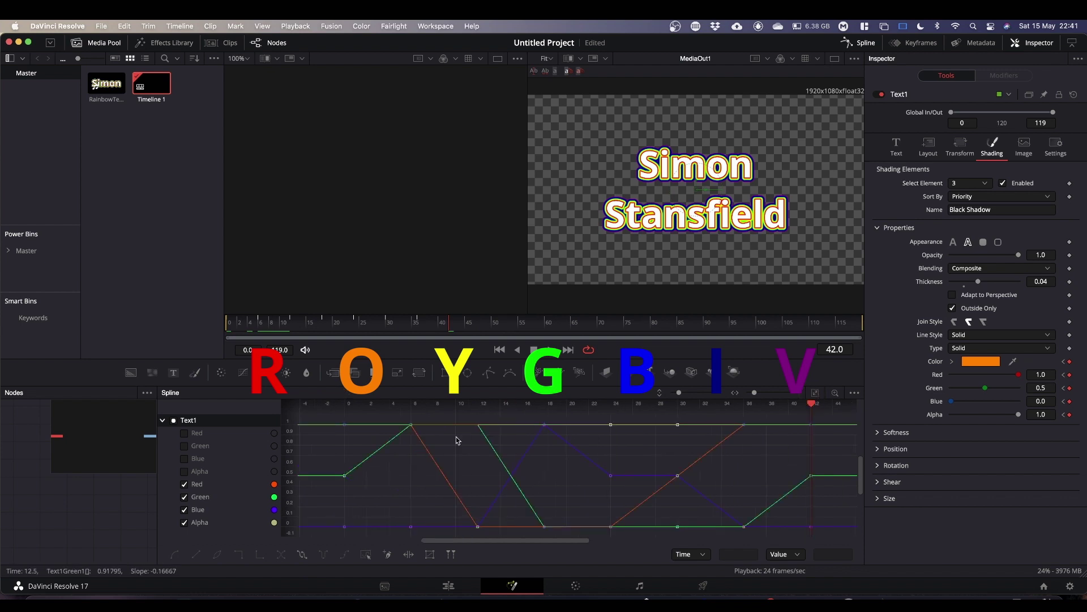
drag(330, 416, 833, 538)
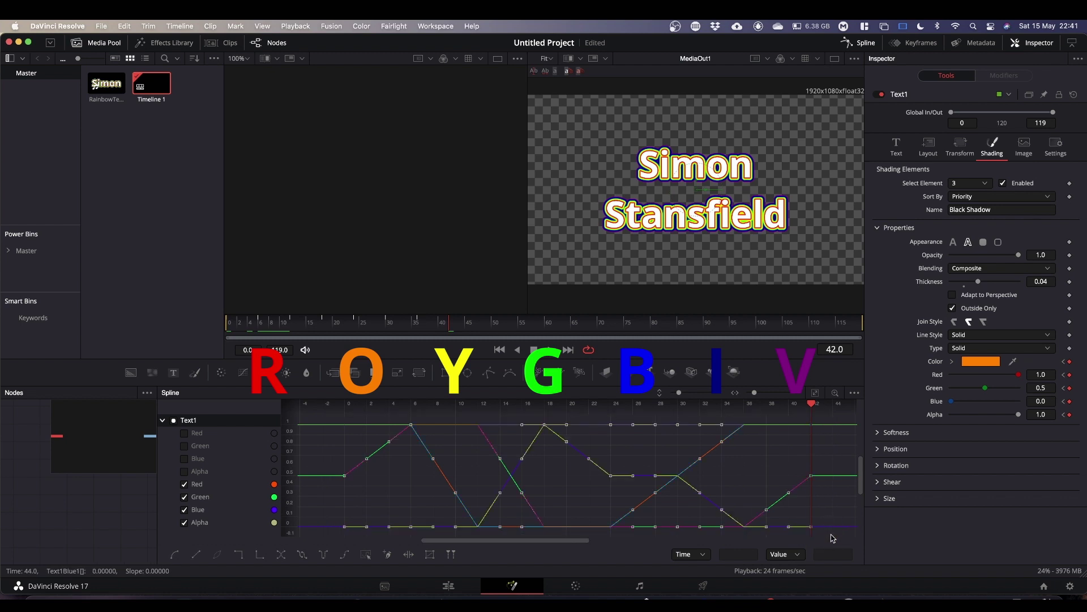
click(303, 557)
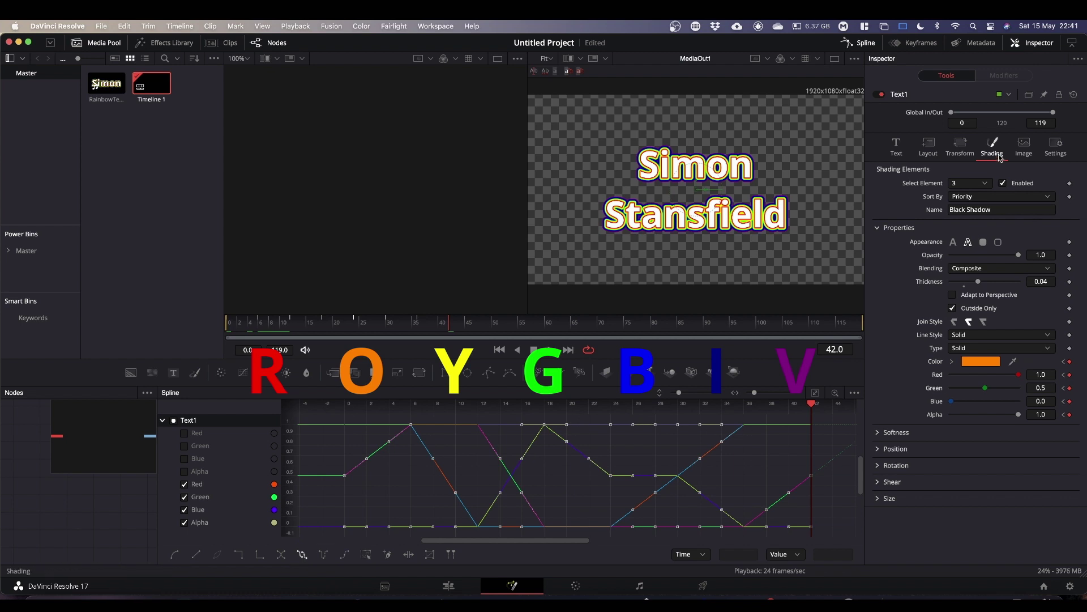
click(986, 185)
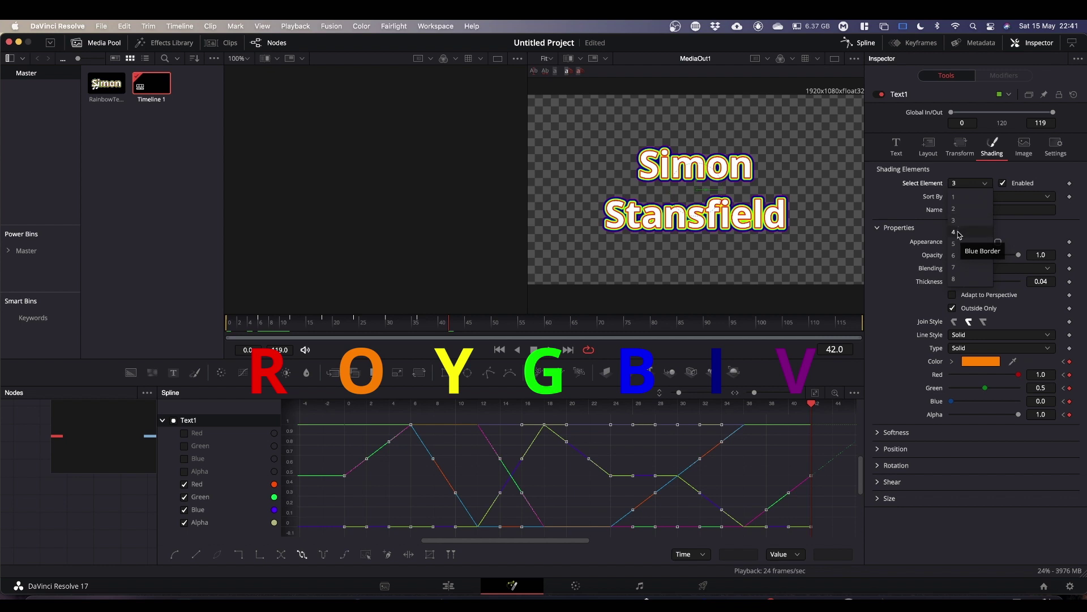
Preview the Blue Border element's Red curve, select all colour keyframes to loop, then hide the Spline panel.
click(959, 234)
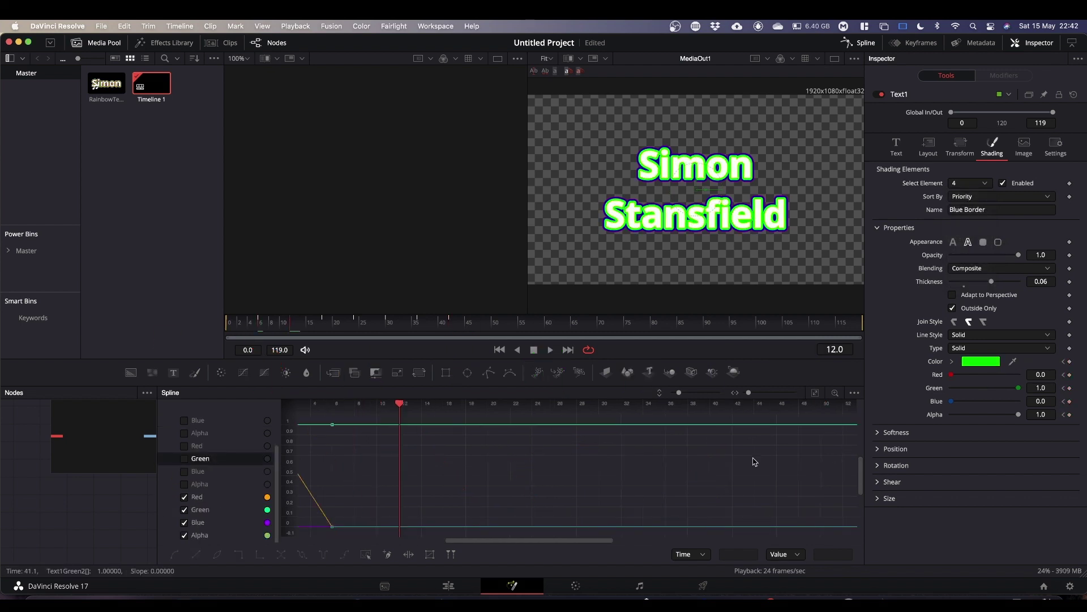
key(space)
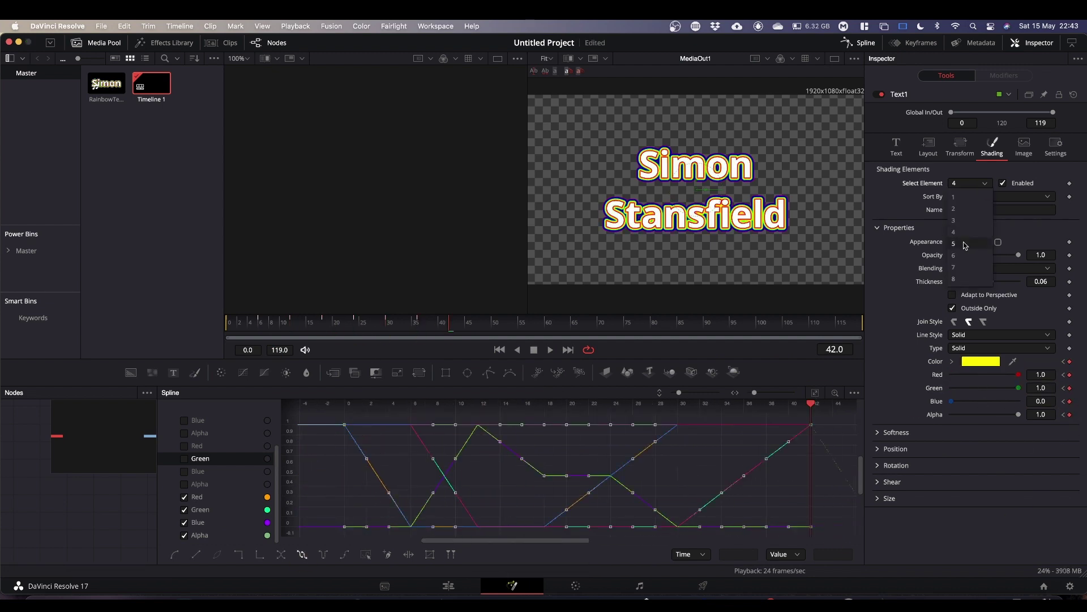
click(185, 510)
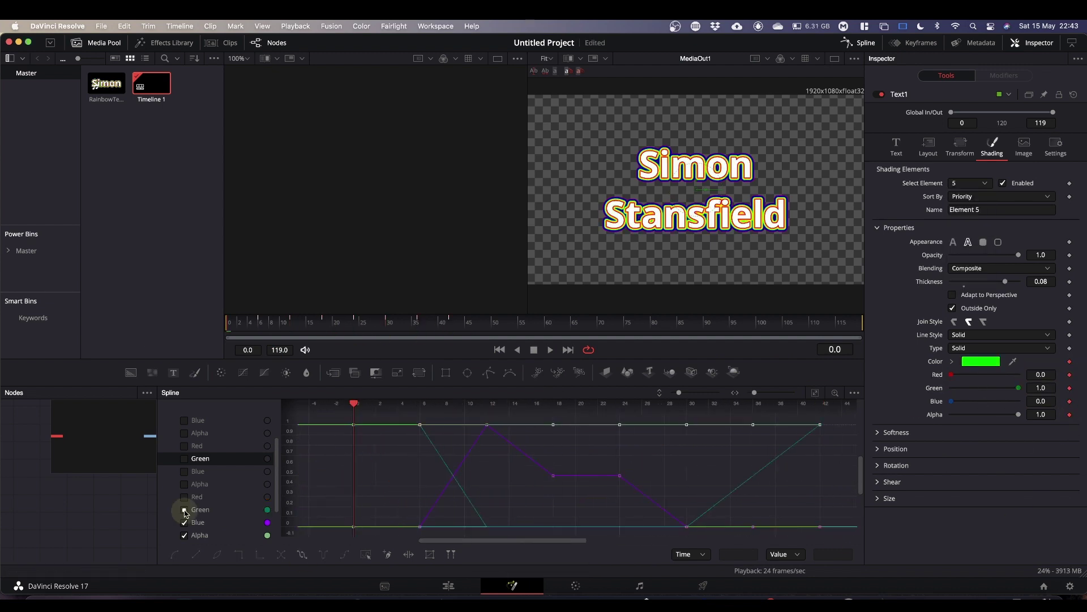
click(184, 496)
key(space)
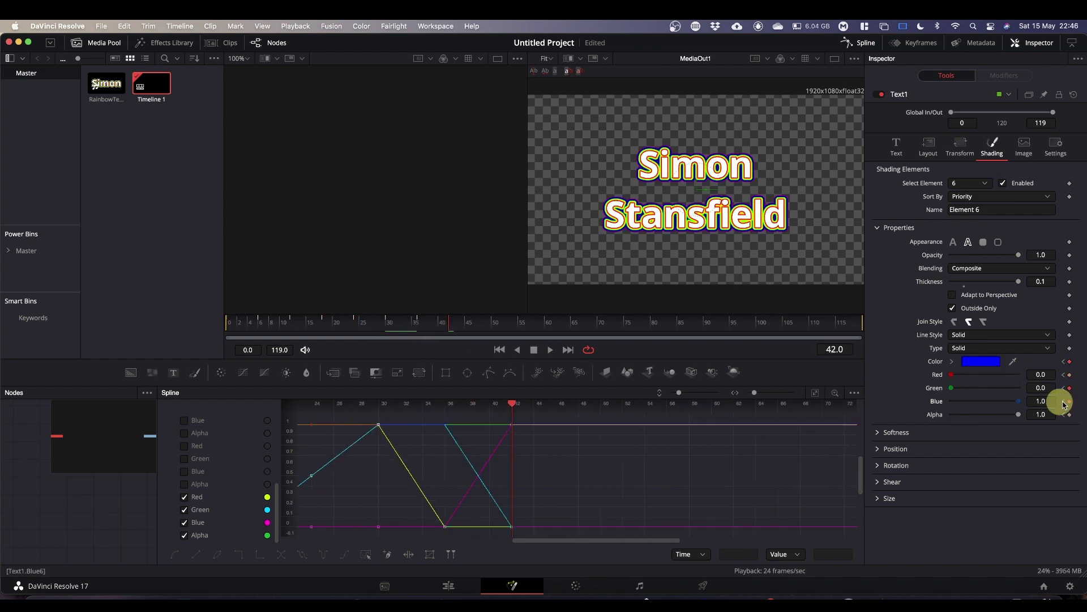
drag(335, 418, 821, 537)
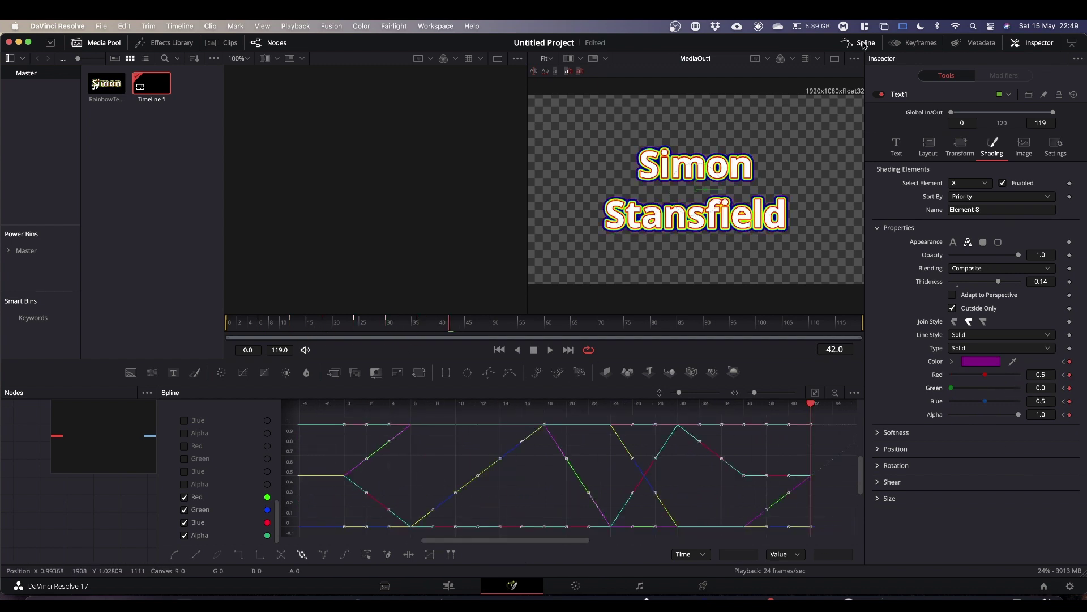
click(864, 44)
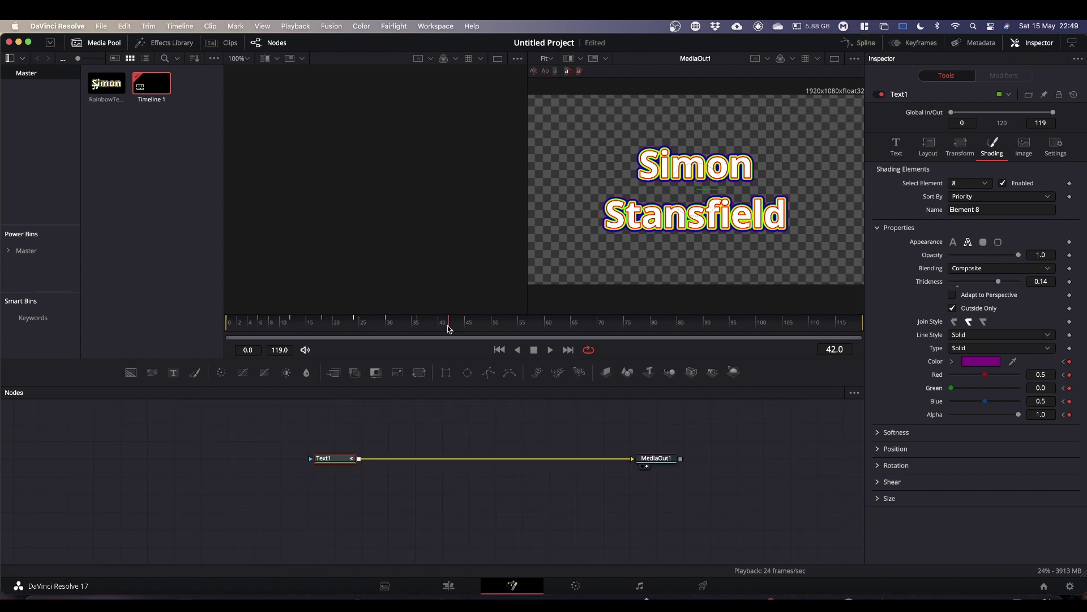
Play from frame 0 and raise the Text tab's Size to 0.2835 during playback.
drag(447, 326, 150, 357)
key(space)
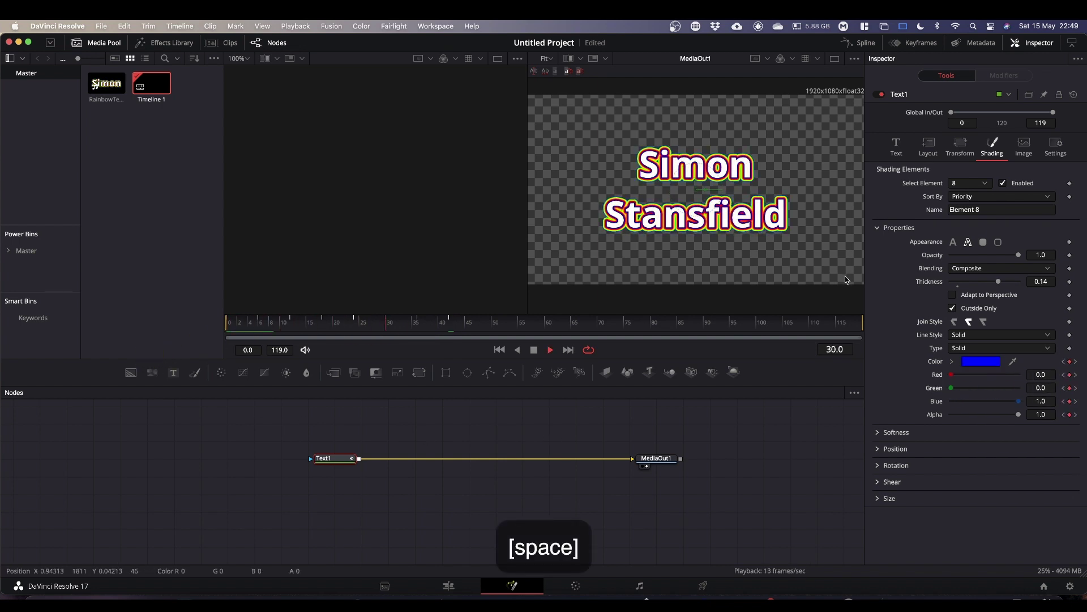
click(896, 146)
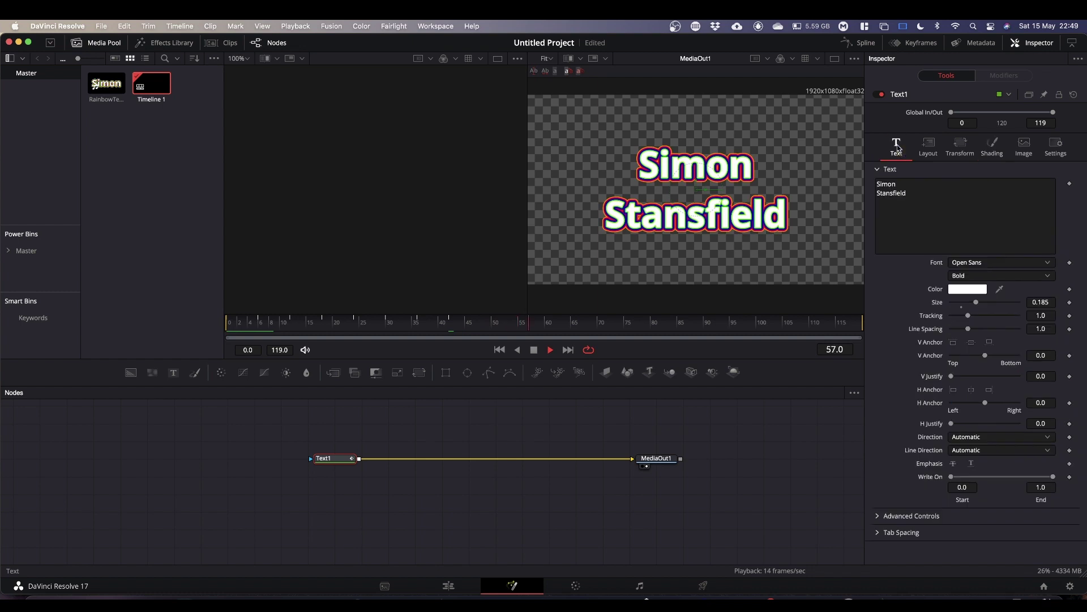
drag(976, 302, 991, 305)
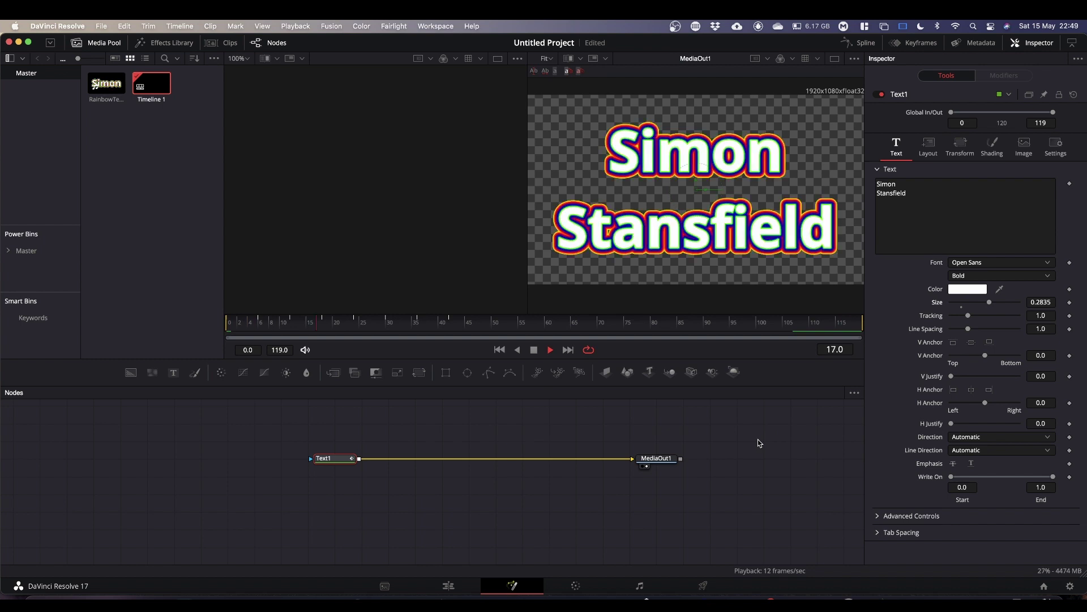
key(space)
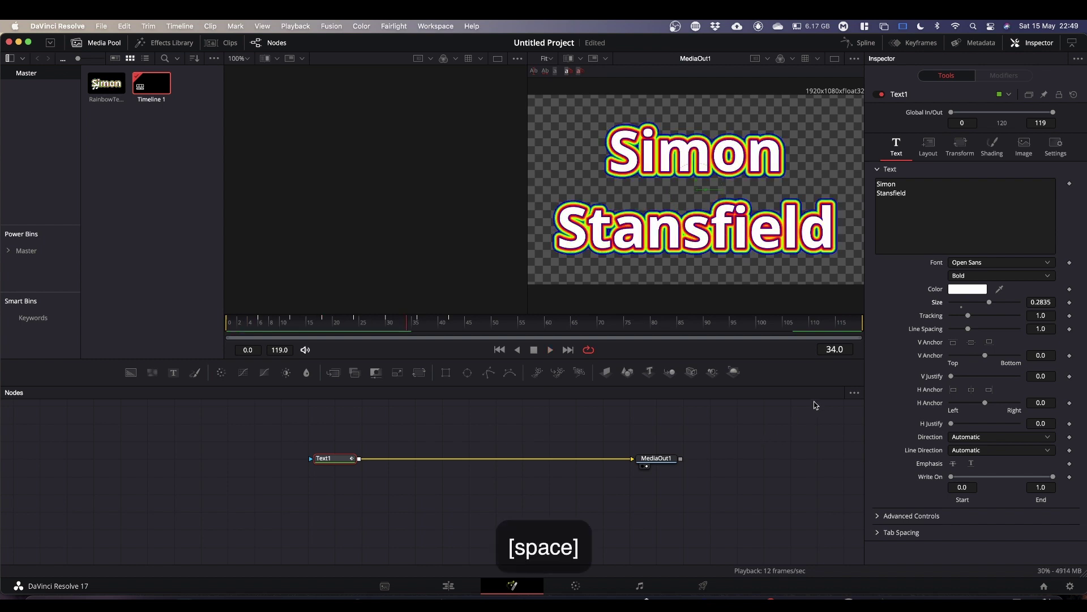
In Shading, choose the White Solid Fill element and set its Red, Green, Blue and Alpha to 0.
click(993, 147)
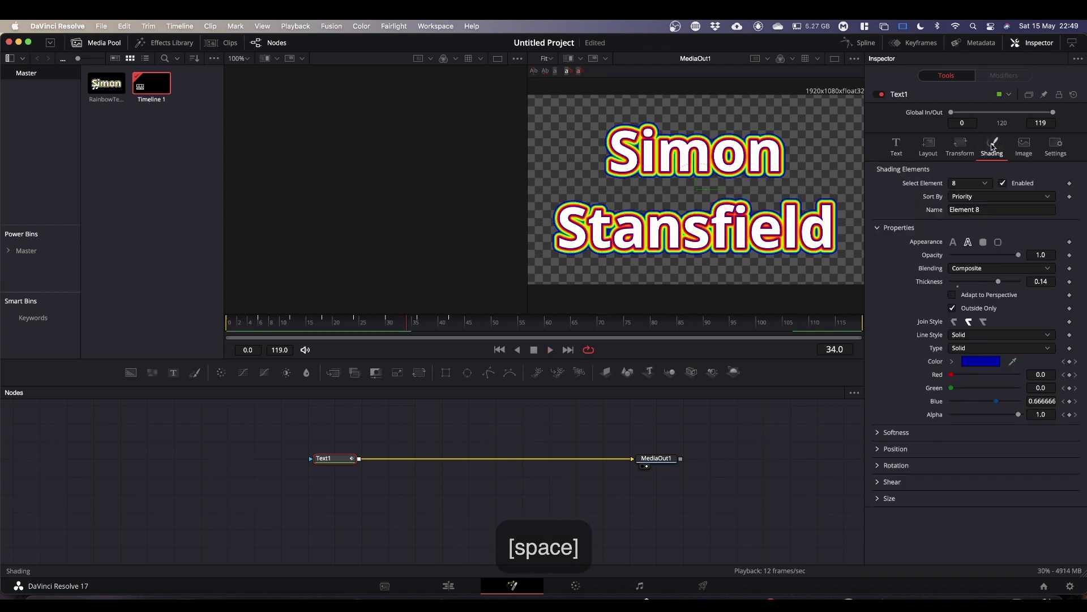
click(986, 183)
click(970, 196)
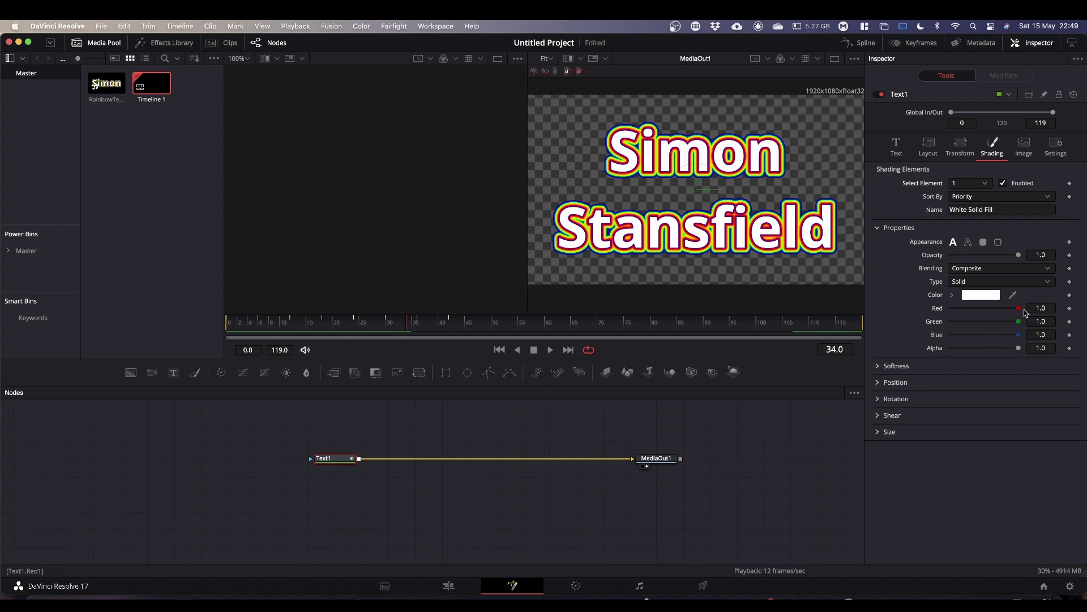
drag(1019, 308, 894, 330)
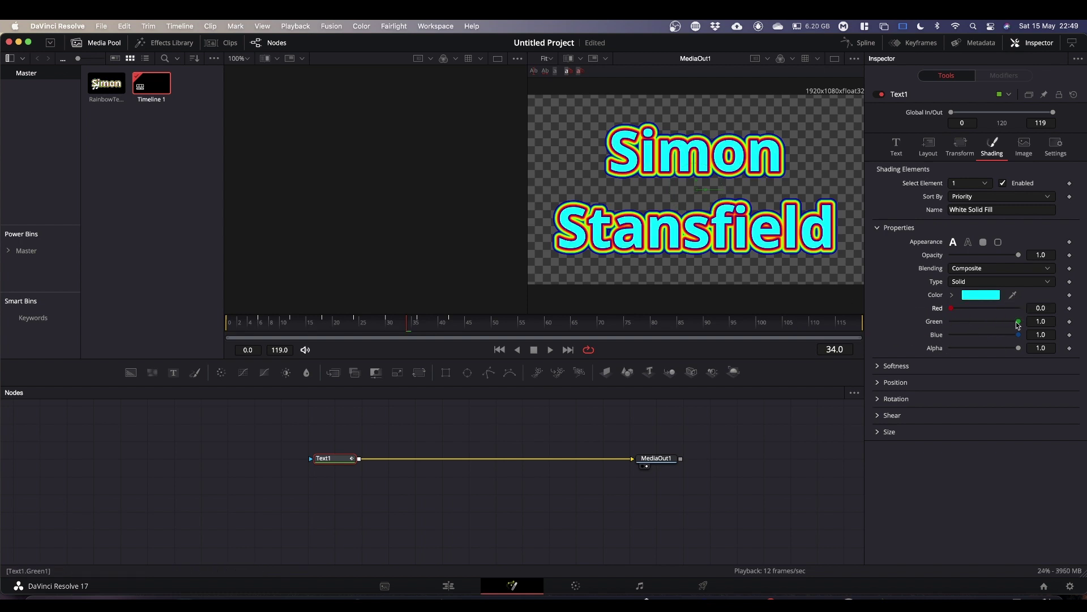
drag(1018, 322, 922, 340)
drag(1020, 336, 905, 346)
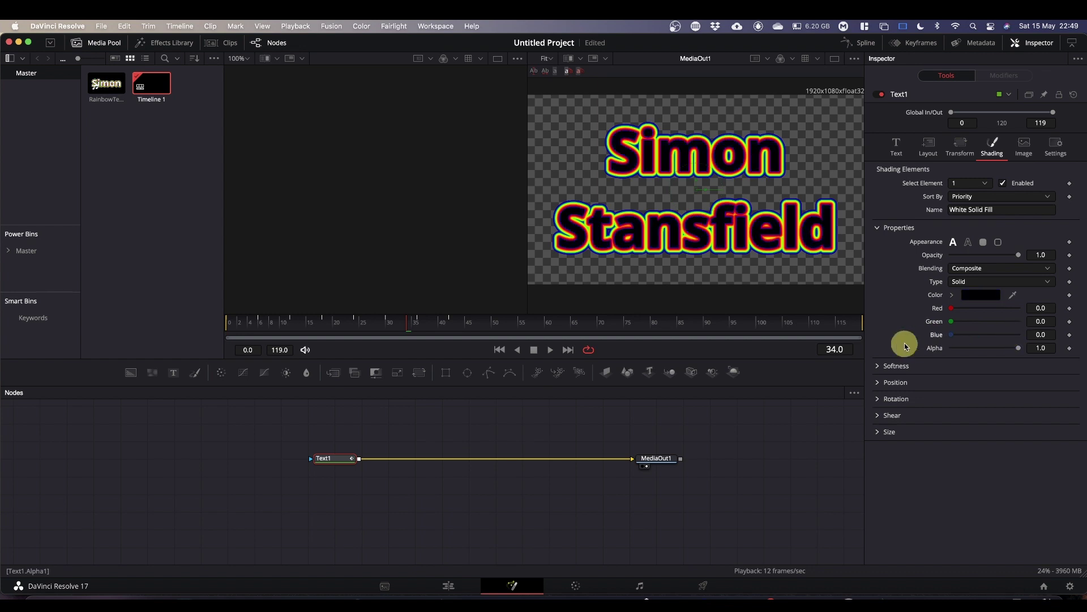
drag(1016, 348, 893, 349)
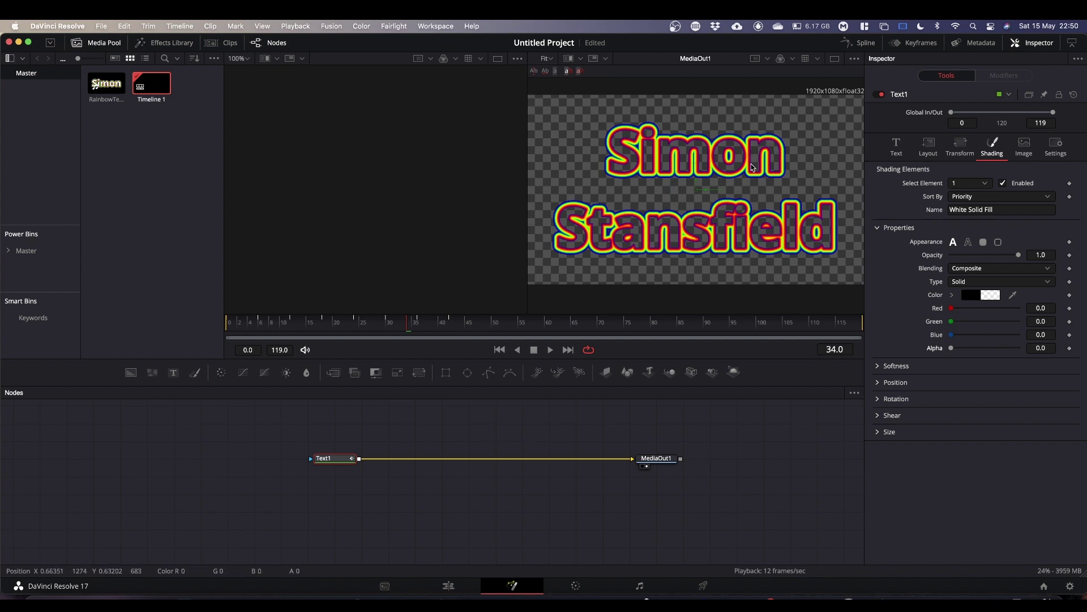
Play and pause the composition repeatedly, zooming the view in, to watch the outline colours cycle.
key(space)
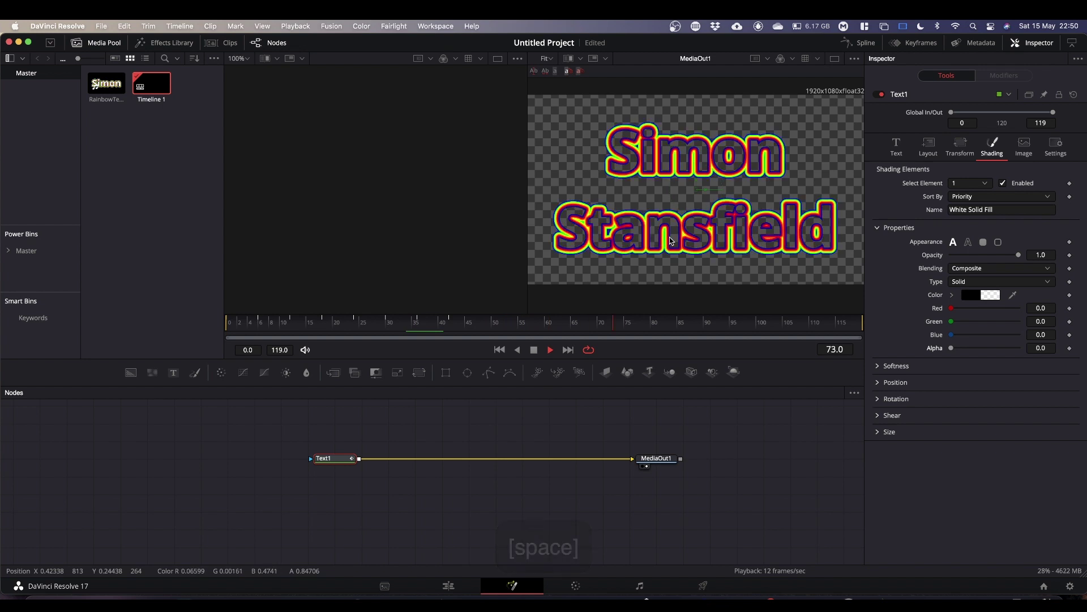
key(space)
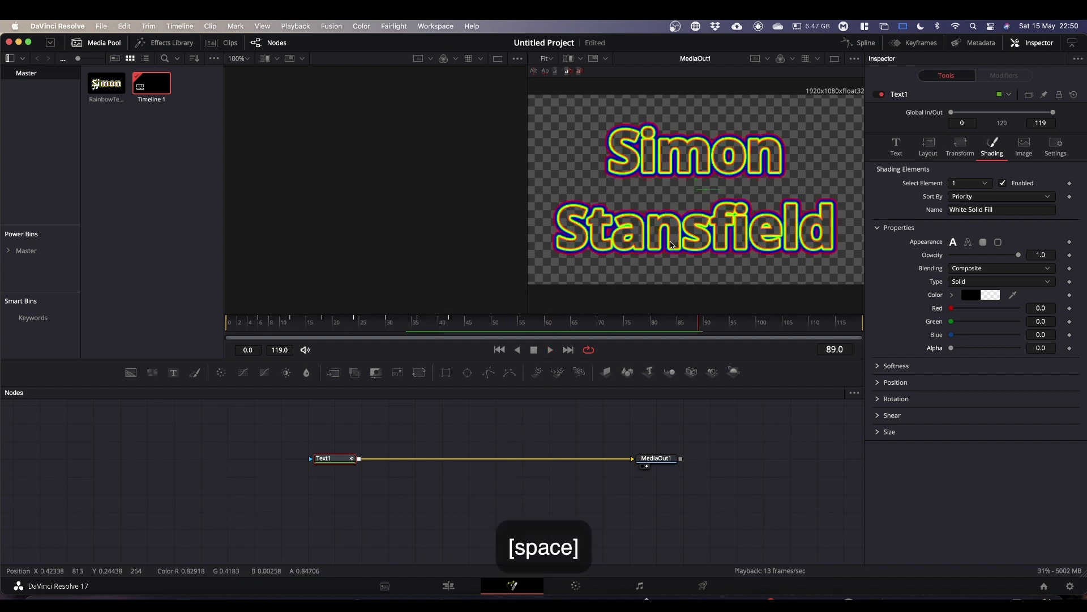
scroll(670, 242, up, 3)
scroll(671, 242, up, 2)
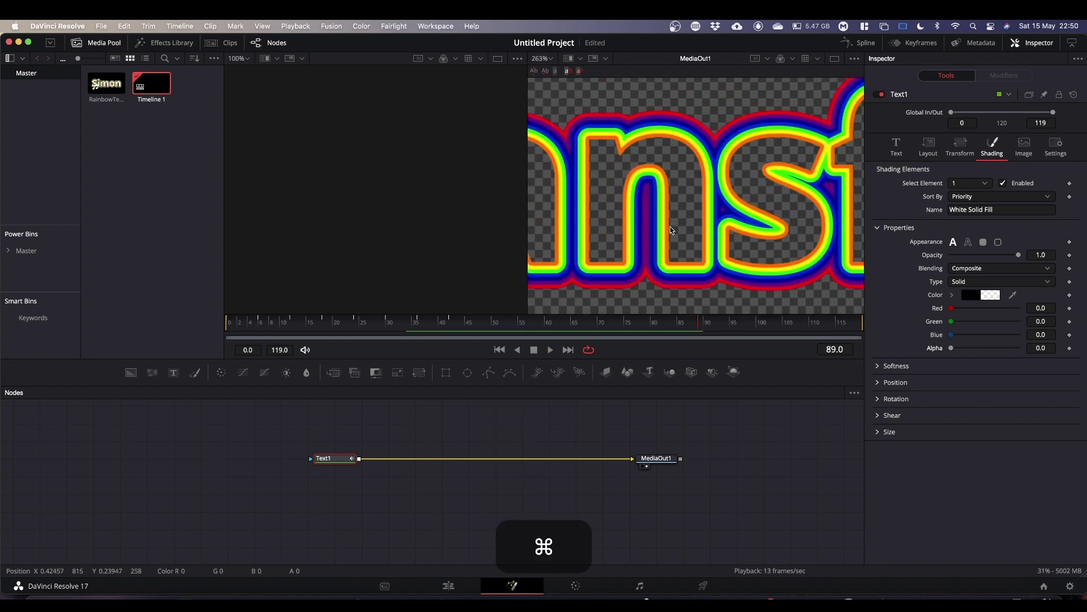
key(space)
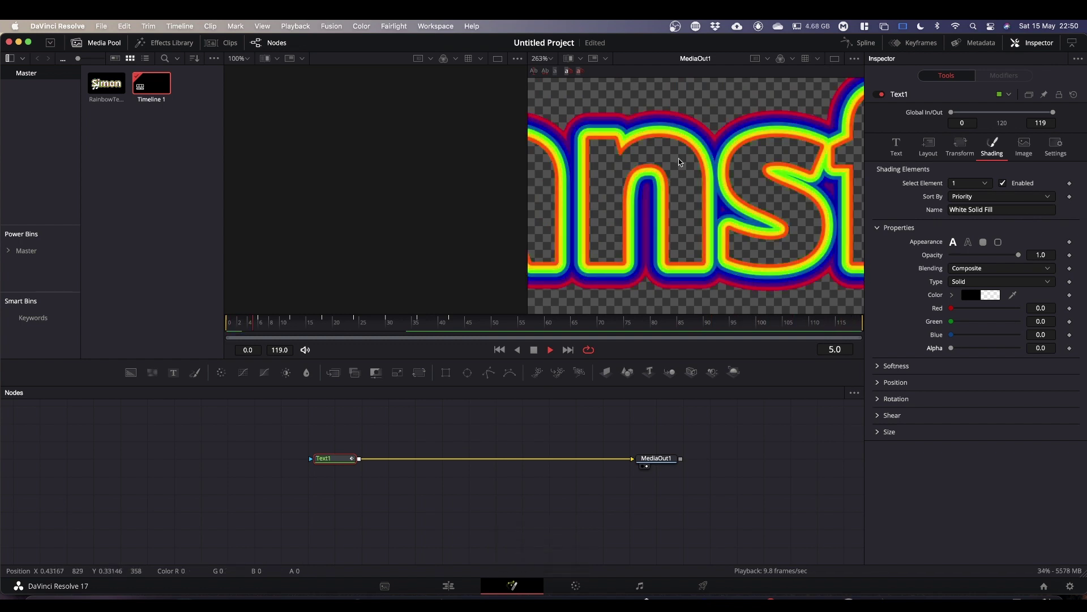
key(space)
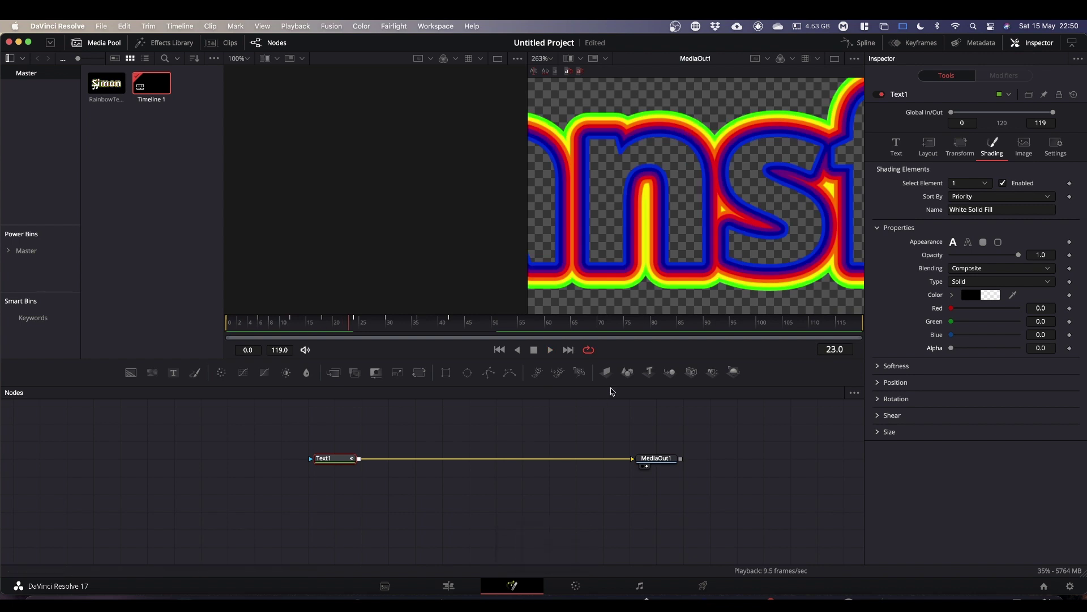
key(space)
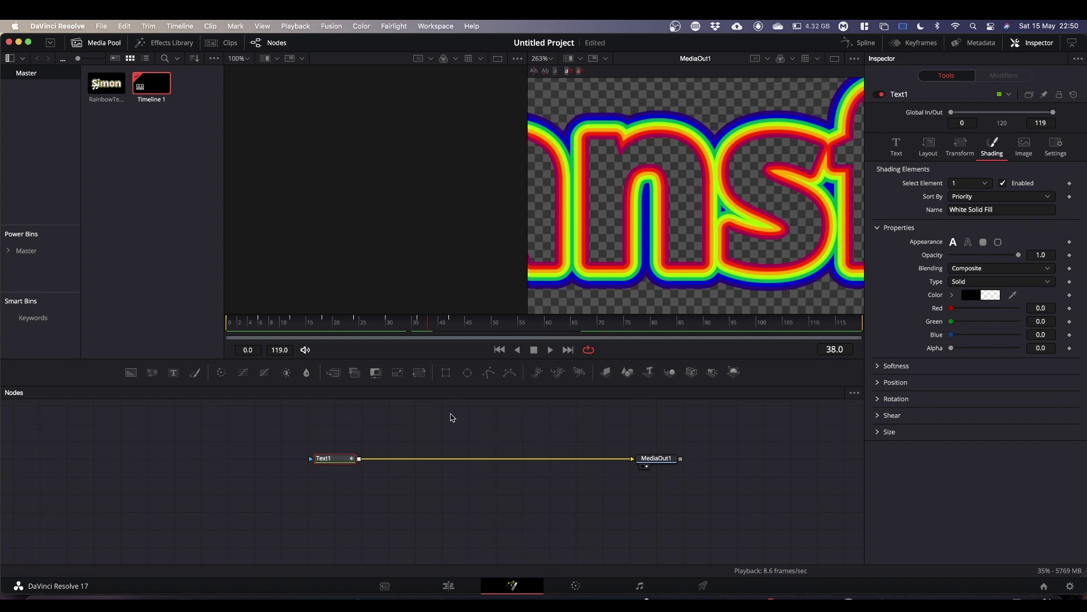
Add a TimeSpeed node after Text1 and place it on the Text1–MediaOut1 link.
key(shift+space)
text(time sp)
key(BackSpace)
key(BackSpace)
key(BackSpace)
key(BackSpace)
key(BackSpace)
key(BackSpace)
key(BackSpace)
text(s)
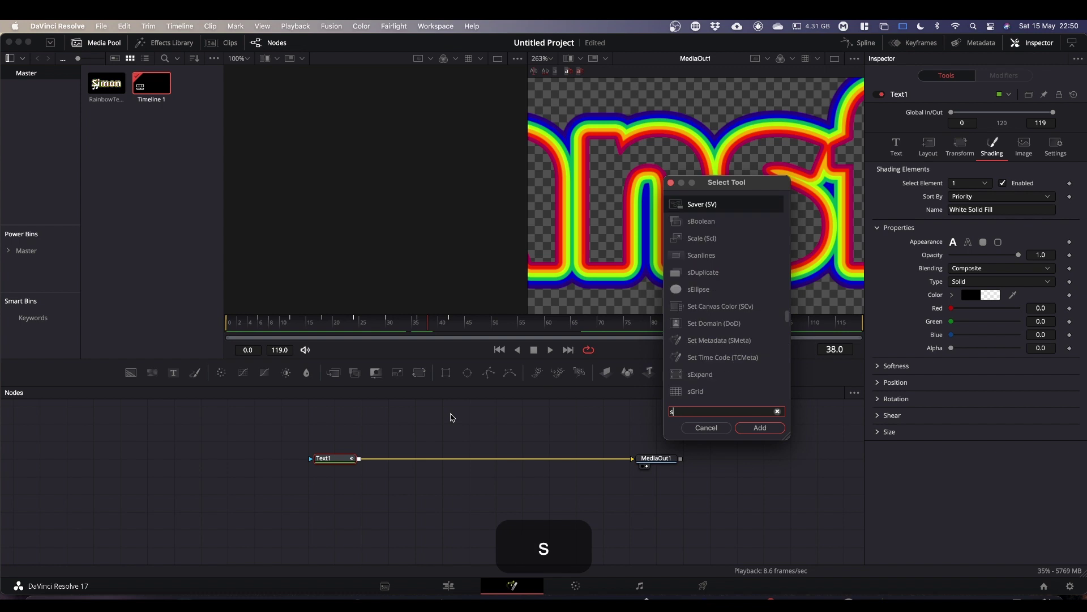
key(BackSpace)
text(tim)
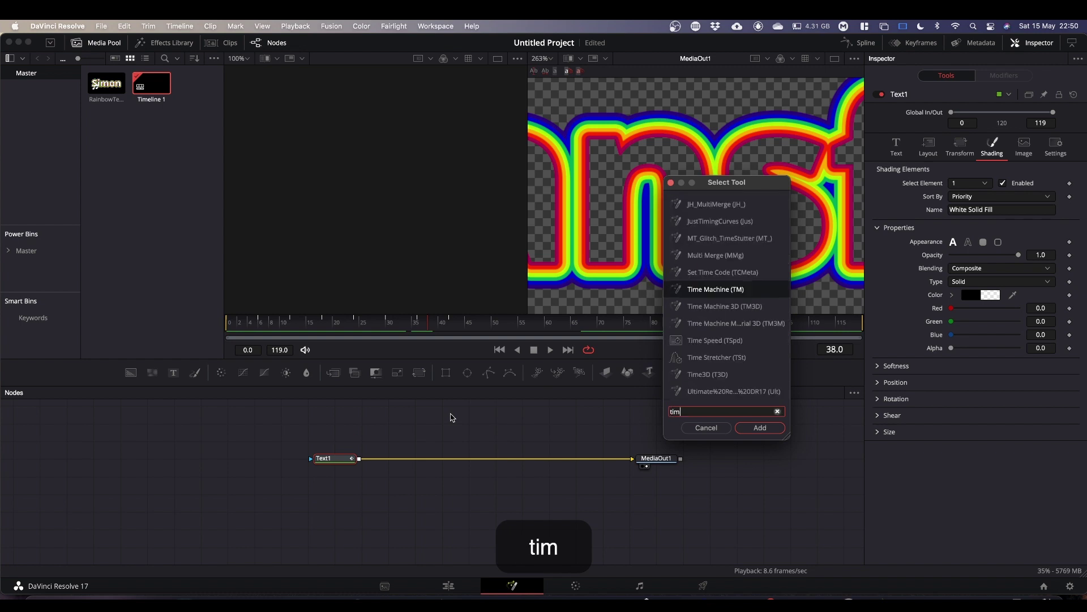
text(espeed)
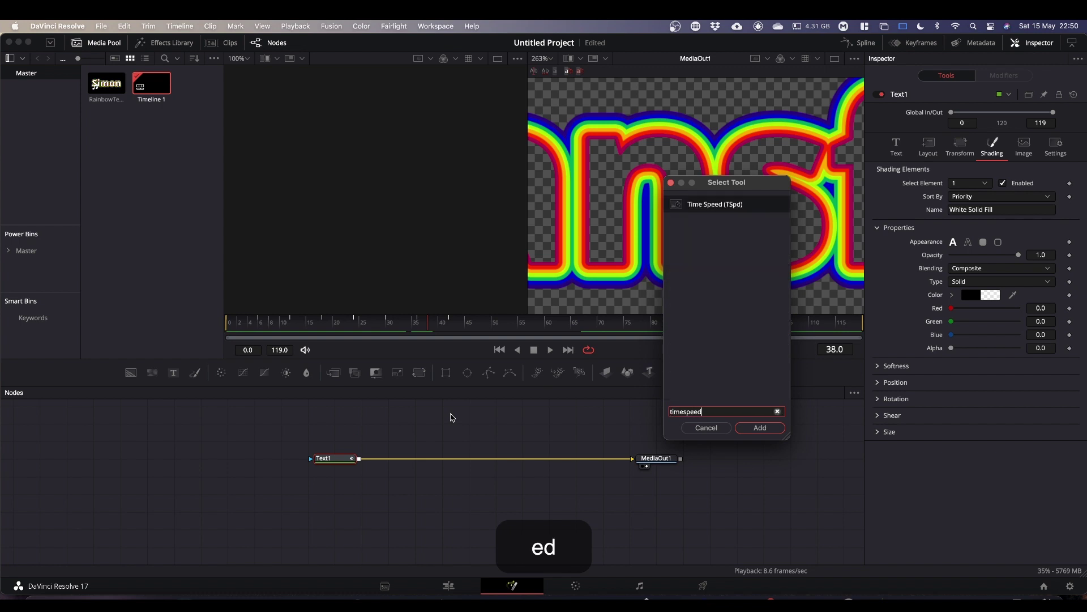
key(Return)
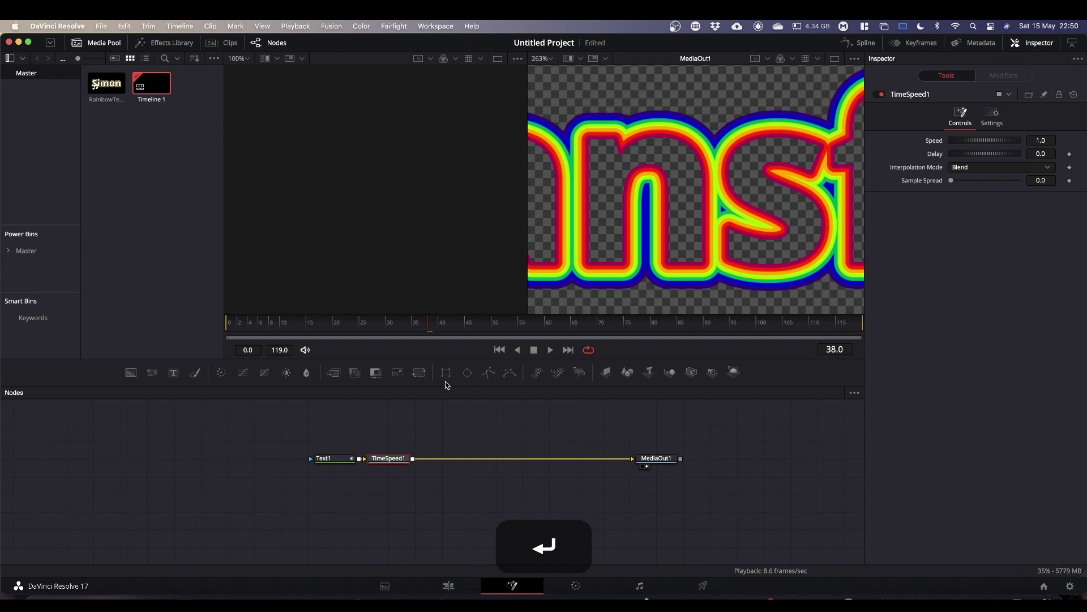
drag(393, 464, 493, 448)
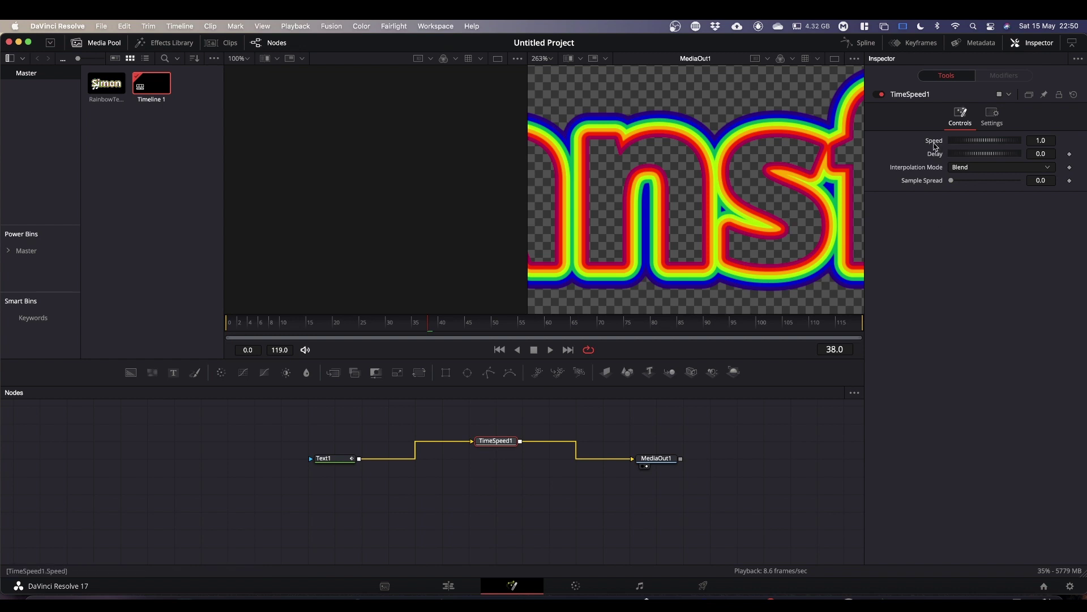
Set TimeSpeed1's Speed to -1.0 and play the reversed outline animation.
click(1035, 141)
text(-)
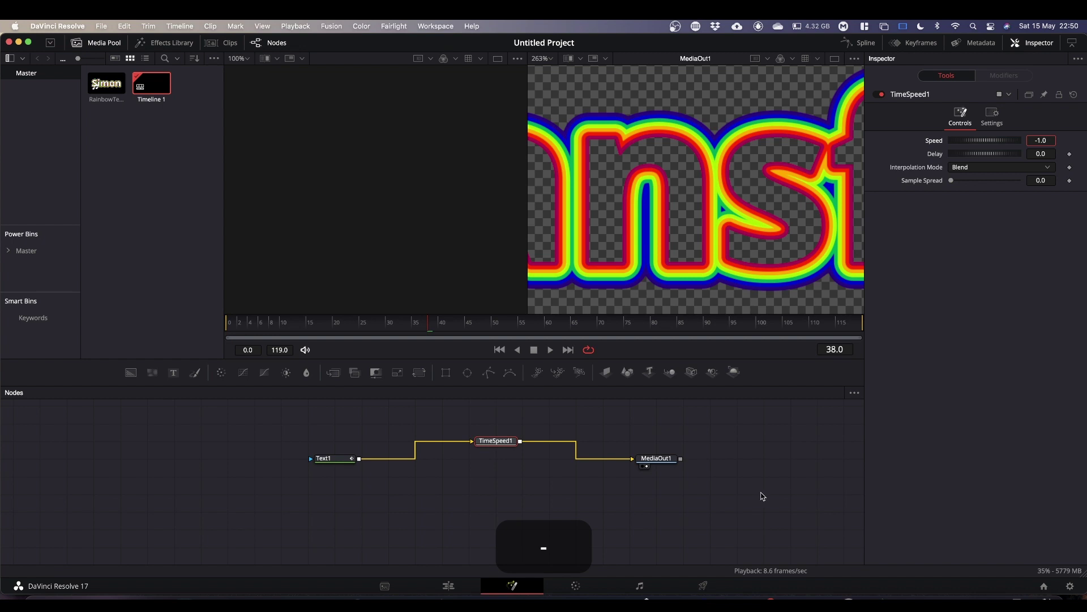
key(Return)
key(space)
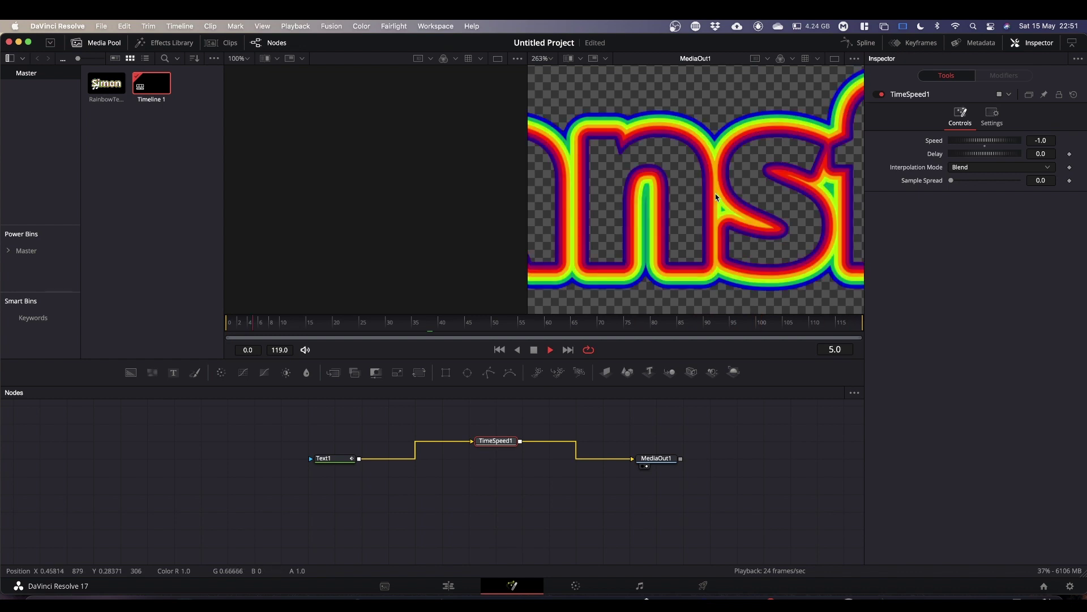
key(space)
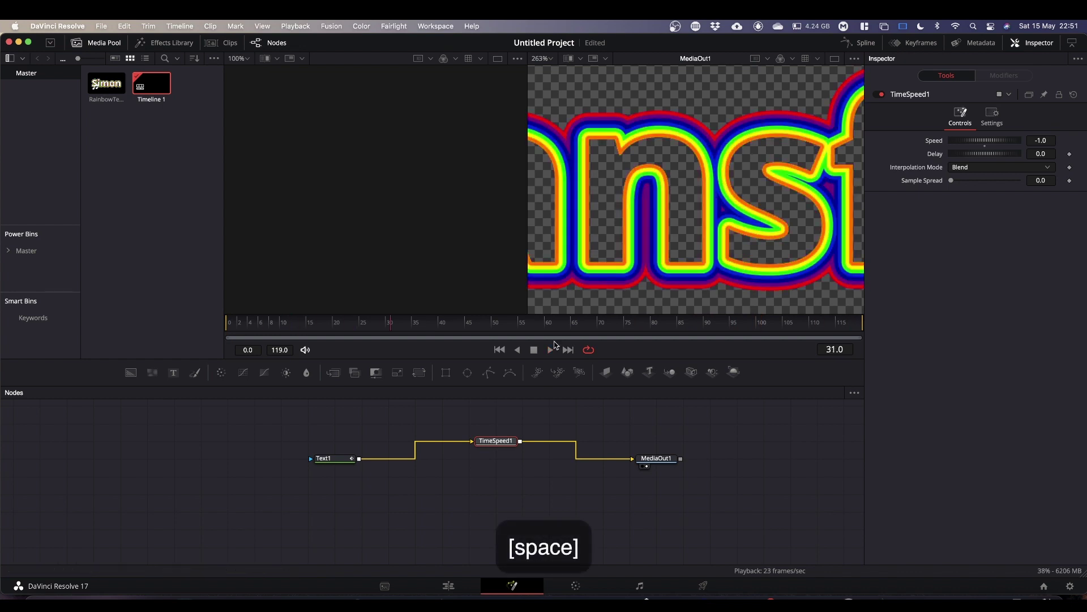
On the Edit page, rewind to the timeline start and play the reversed-outline title.
click(449, 585)
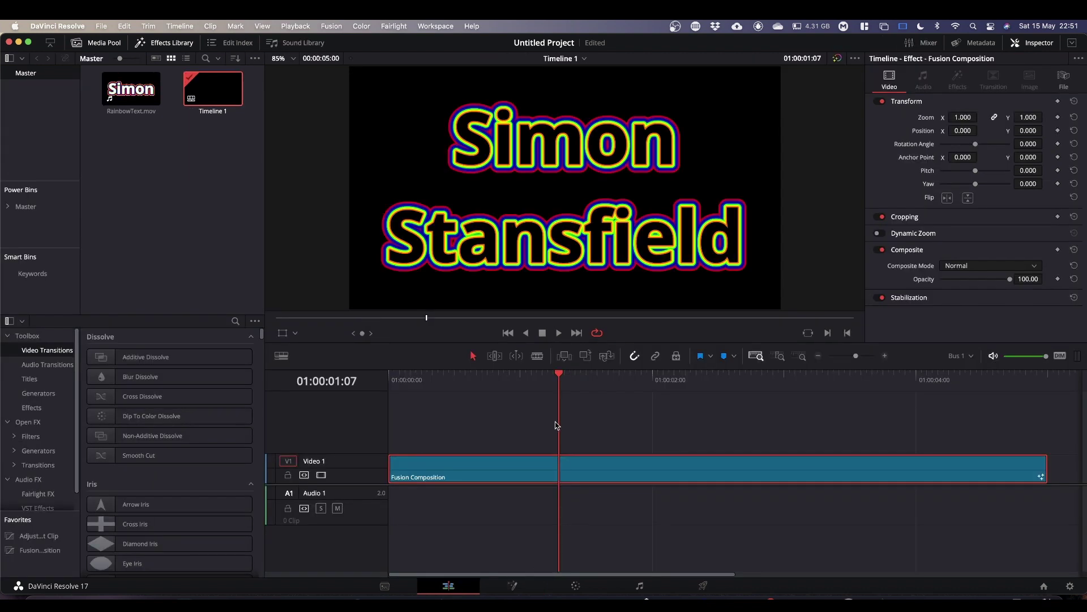
drag(559, 374, 366, 393)
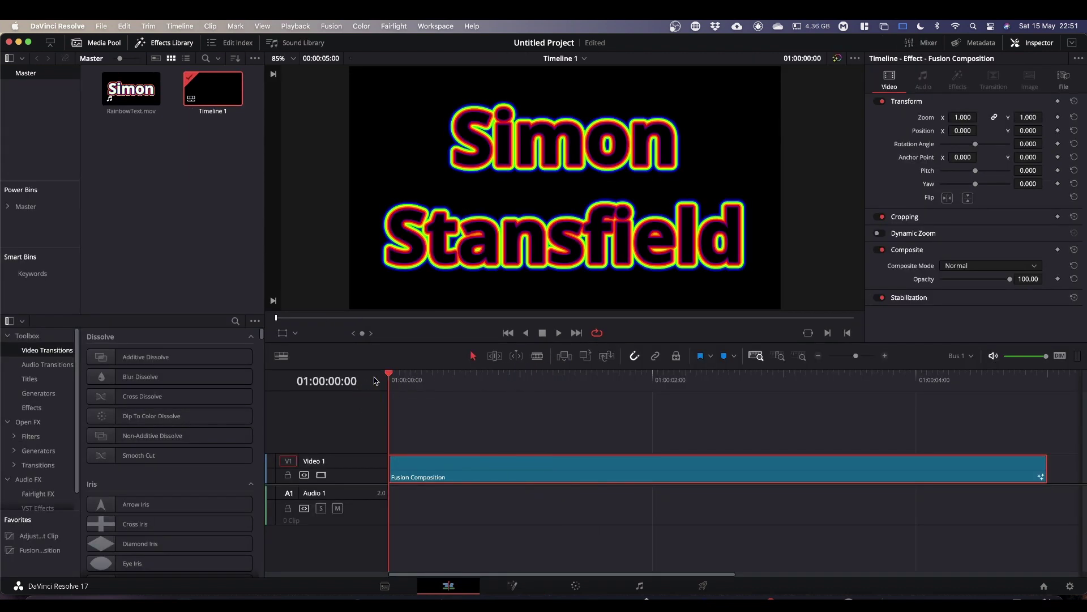
key(space)
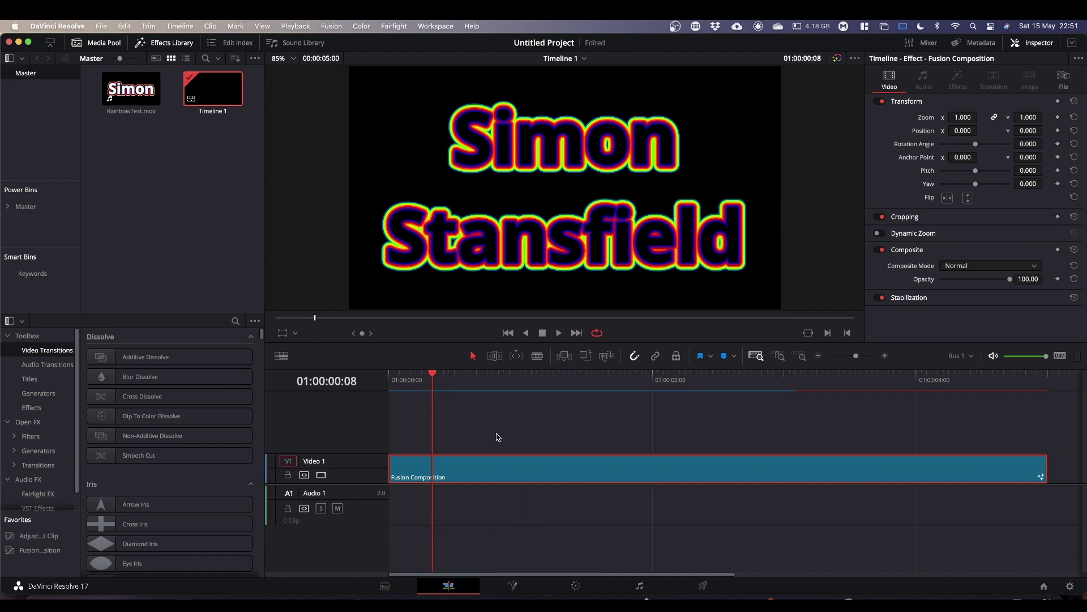
key(space)
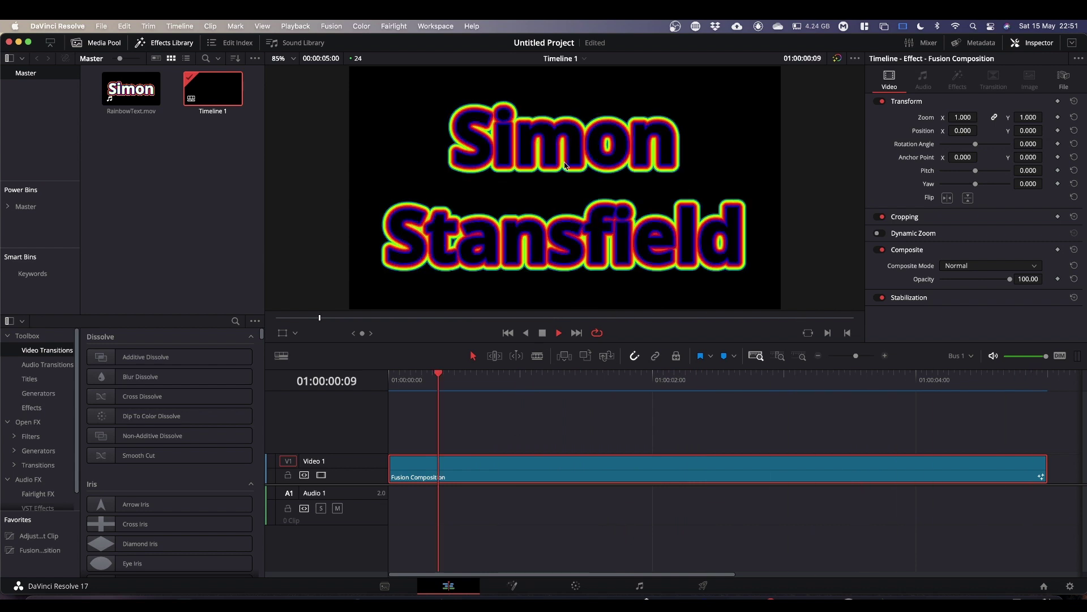
key(space)
Select Text1 on the Fusion page and make its fill opaque white (Red, Green, Blue, Alpha 1.0).
click(511, 585)
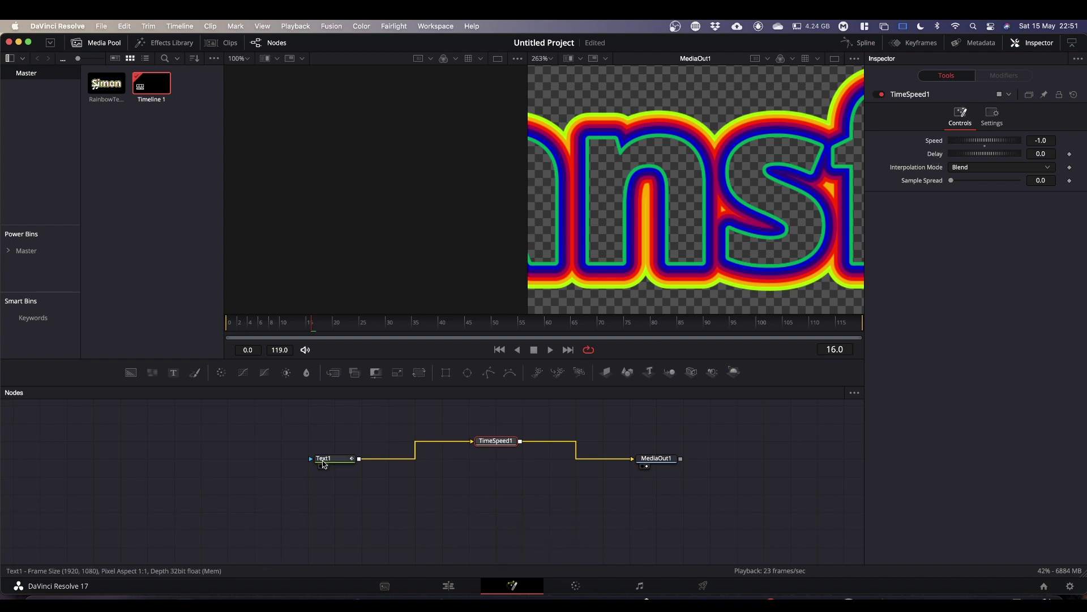
click(323, 458)
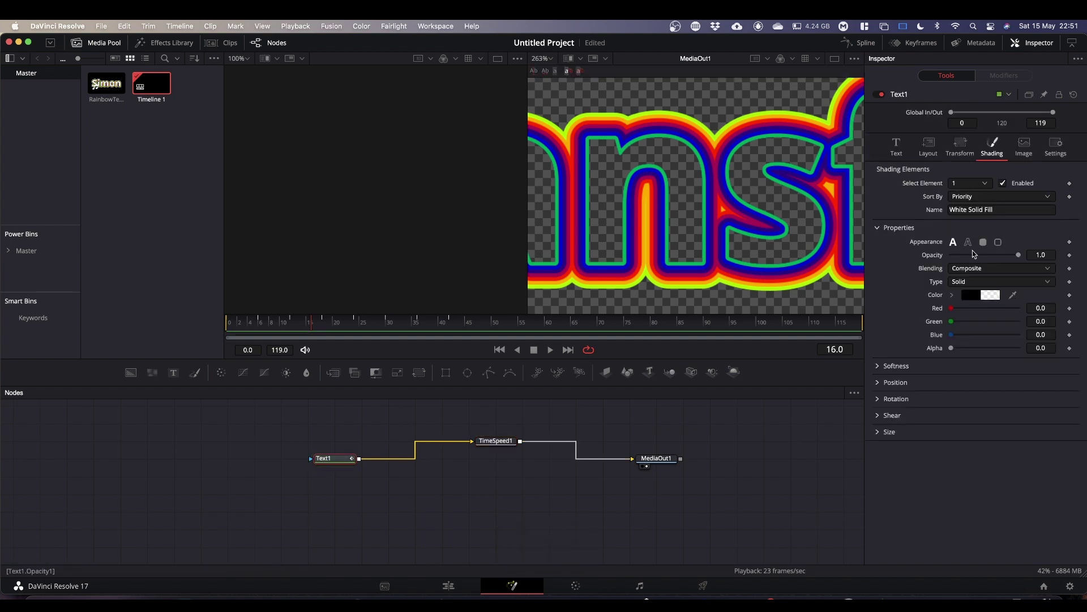
double_click(952, 347)
double_click(956, 310)
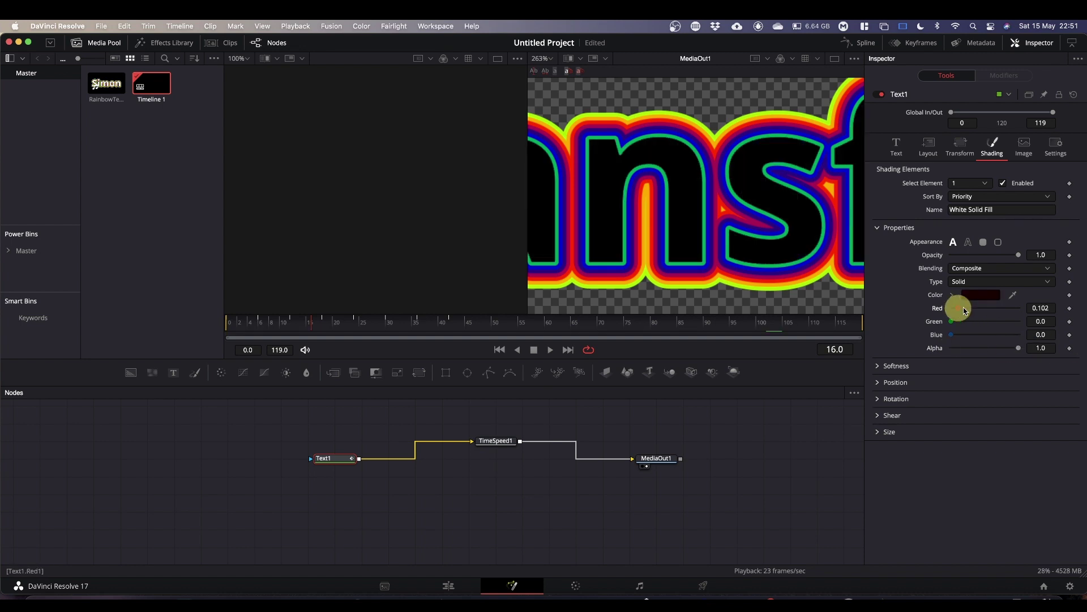
double_click(951, 322)
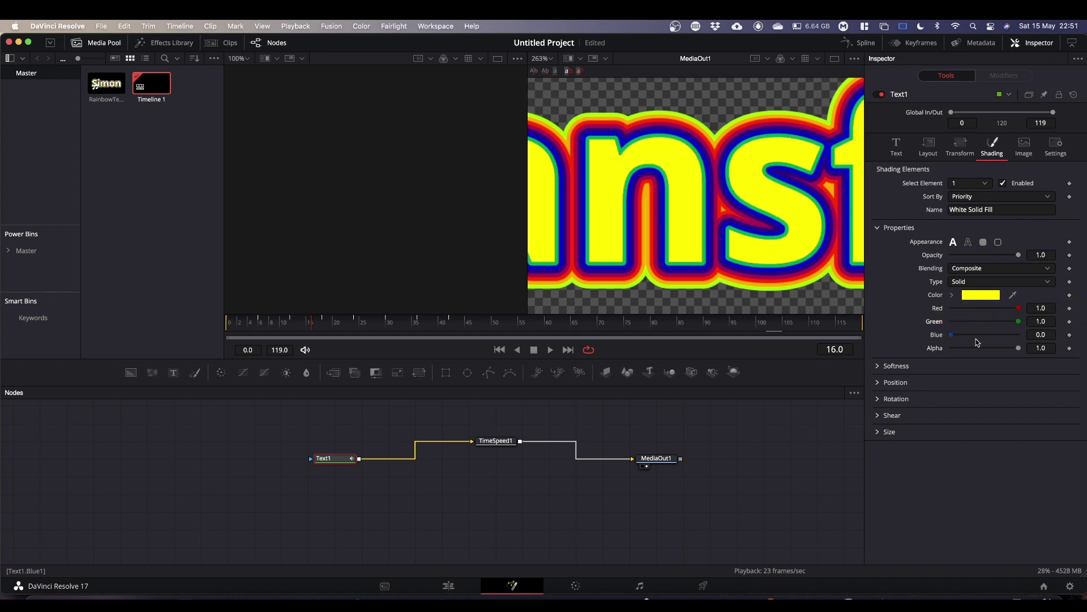
double_click(955, 336)
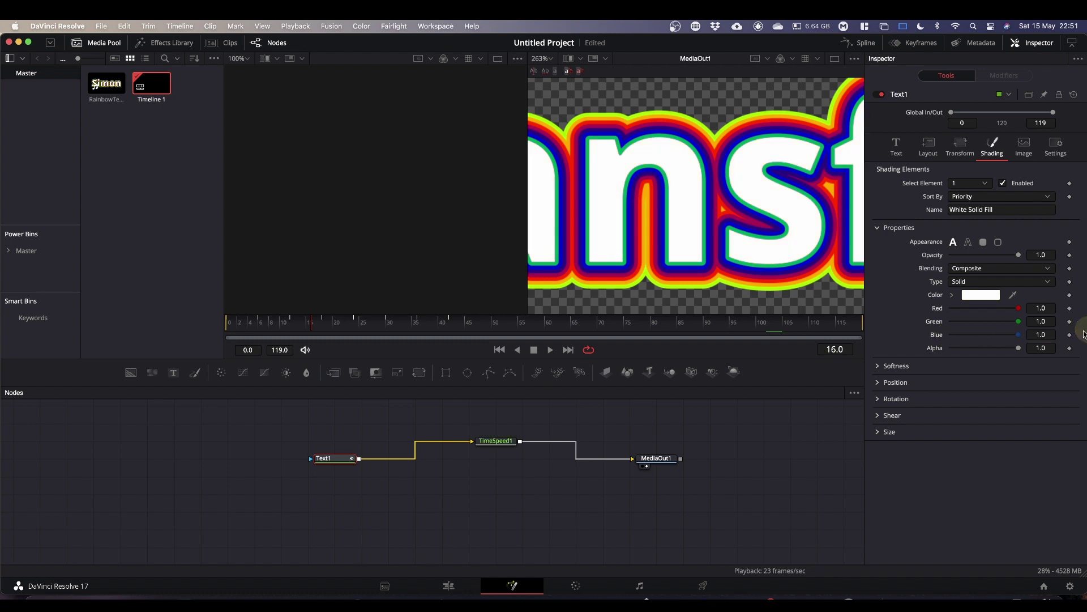
Lower the fill's Red, Green and Blue to 0.75 for a light grey.
click(997, 311)
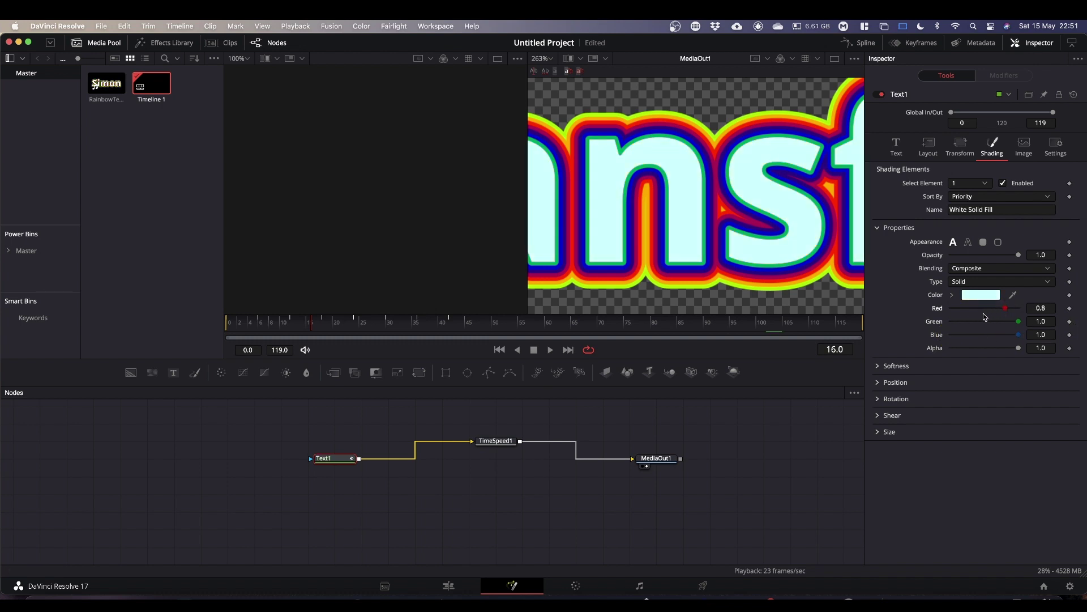
click(983, 309)
click(983, 321)
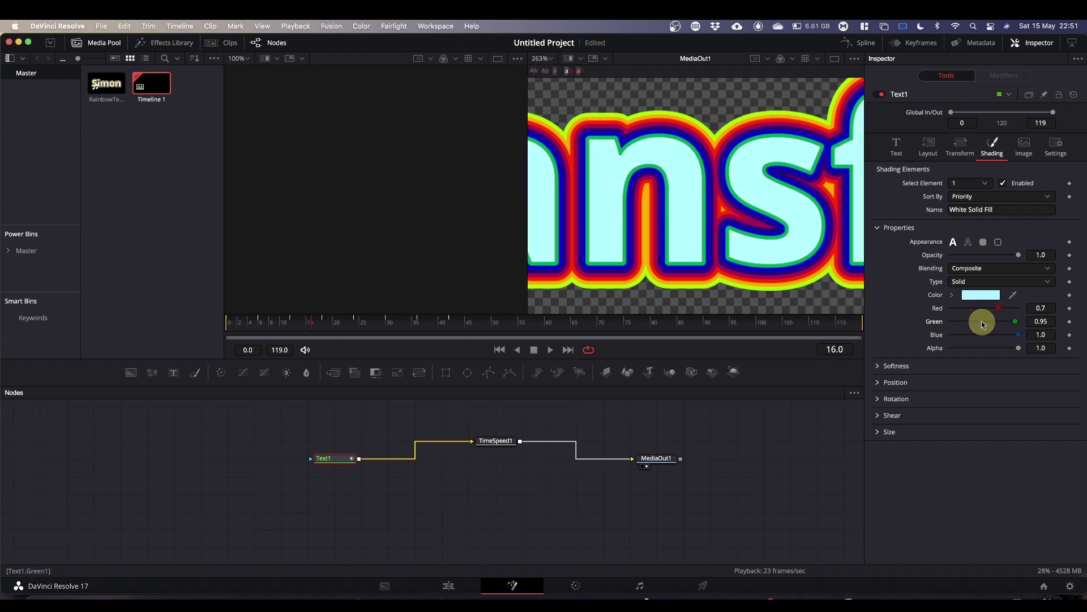
click(982, 321)
click(982, 322)
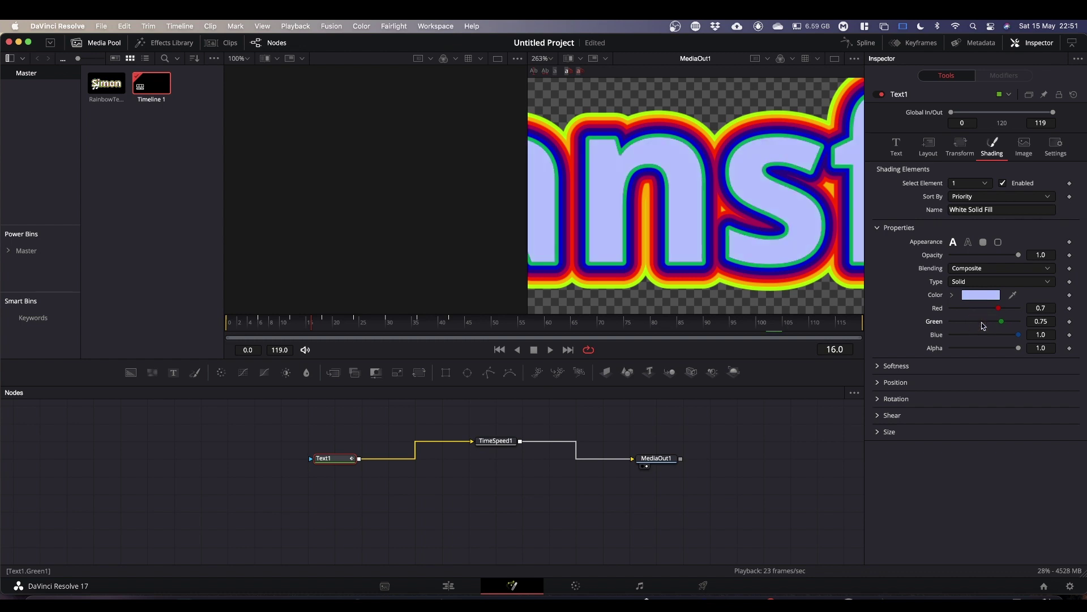
click(1019, 311)
click(982, 335)
On the Edit page, rewind to the start and play the grey-filled rainbow-outlined title.
click(450, 585)
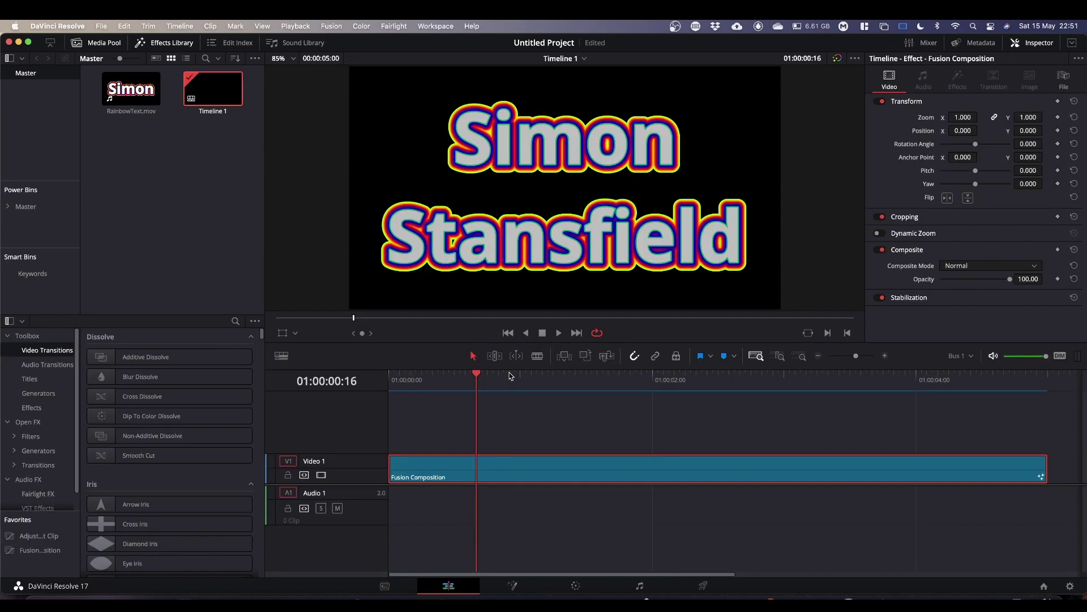
drag(477, 375, 376, 376)
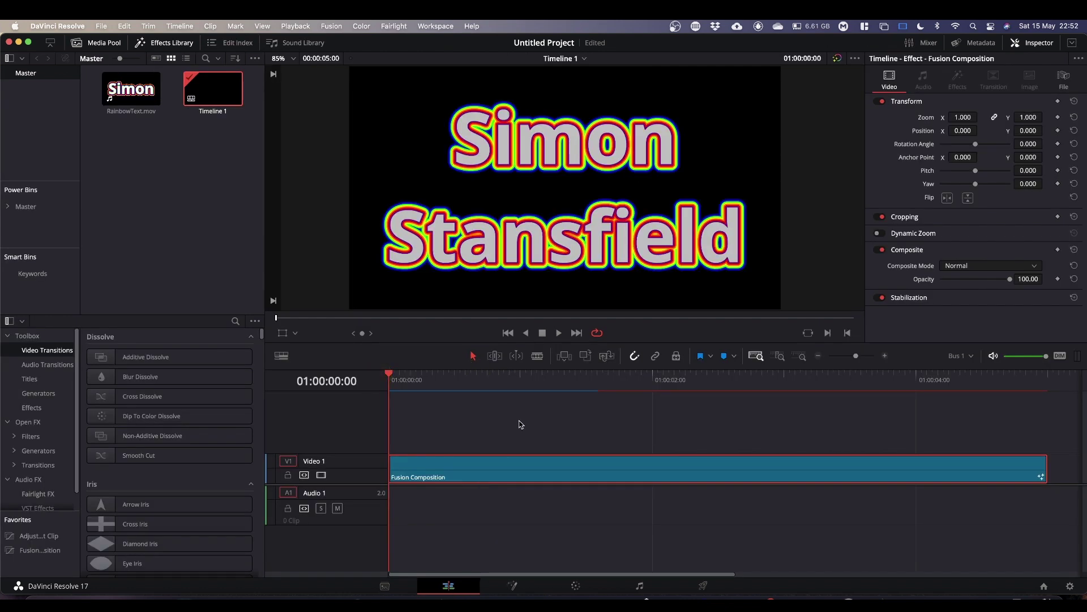
key(space)
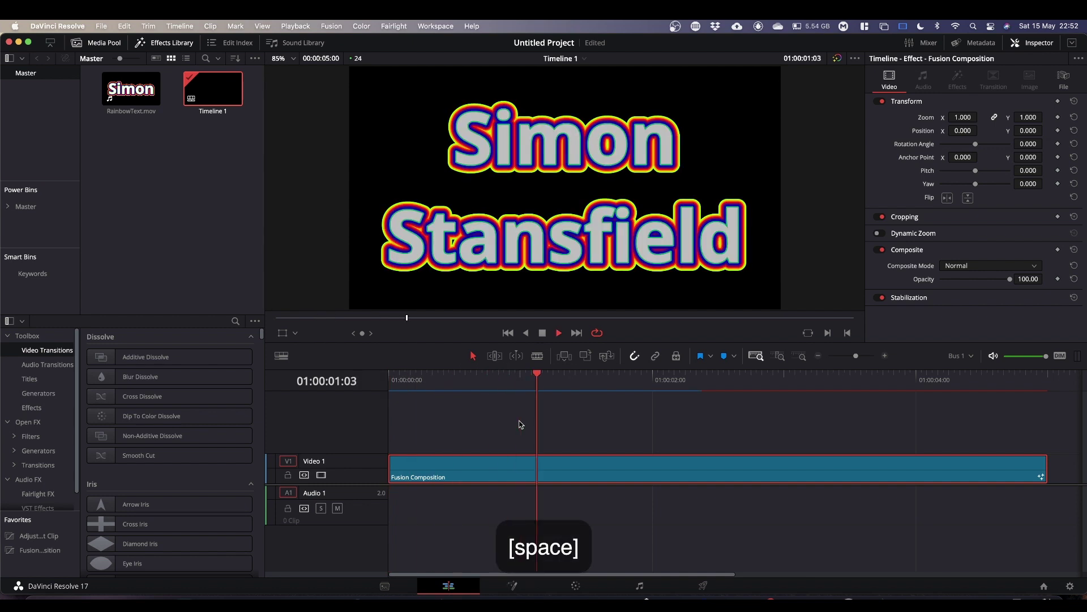